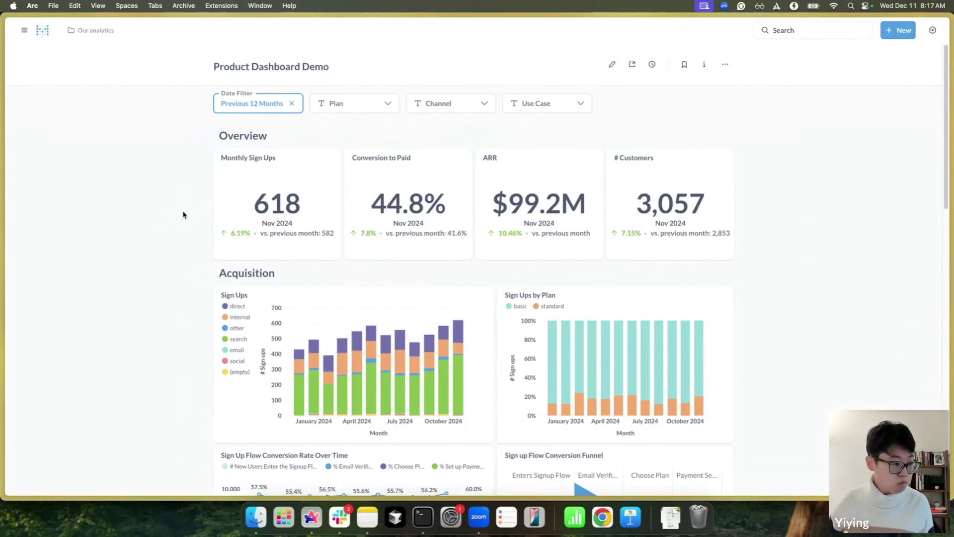
Review the Overview metrics and the Acquisition charts on the Product Dashboard Demo
mouse_move(1, 224)
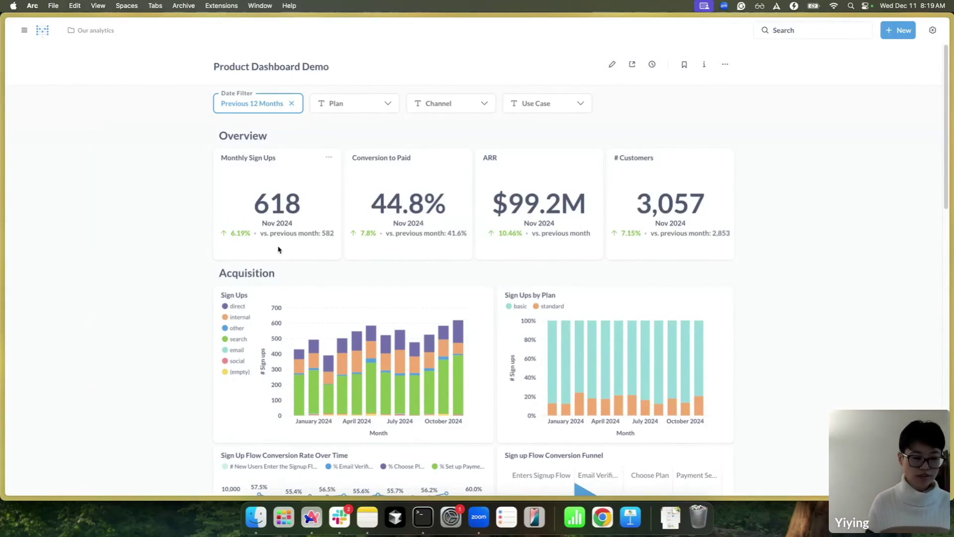
scroll(314, 313, down, 5)
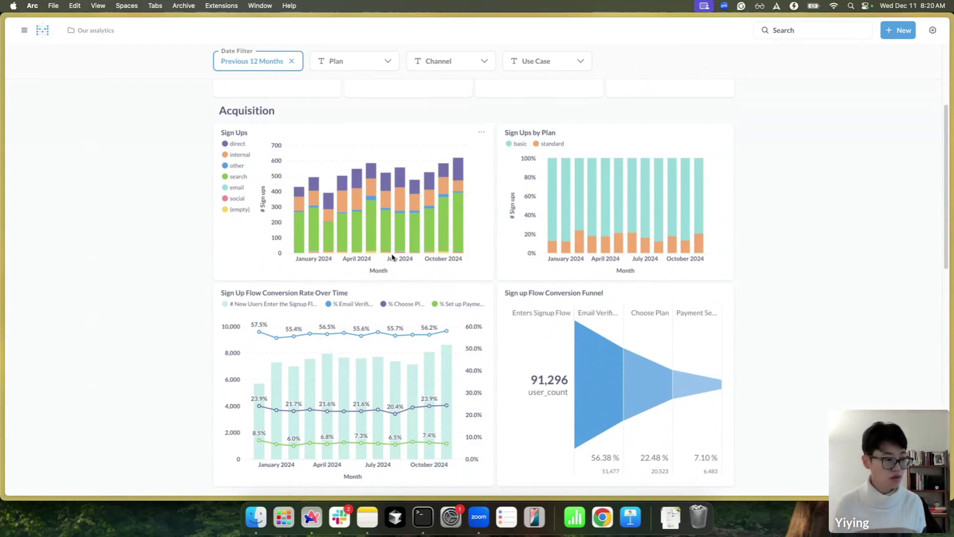
mouse_move(2, 176)
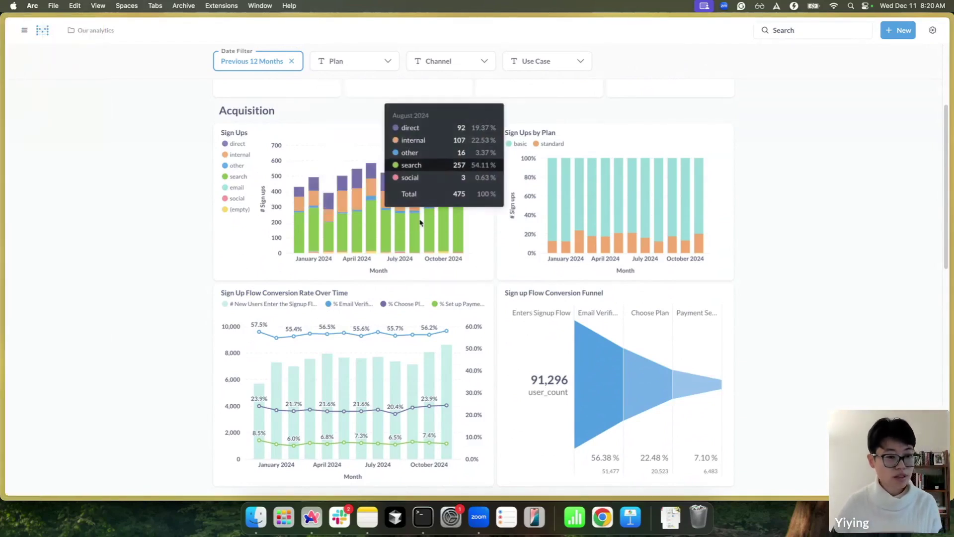
scroll(420, 222, up, 5)
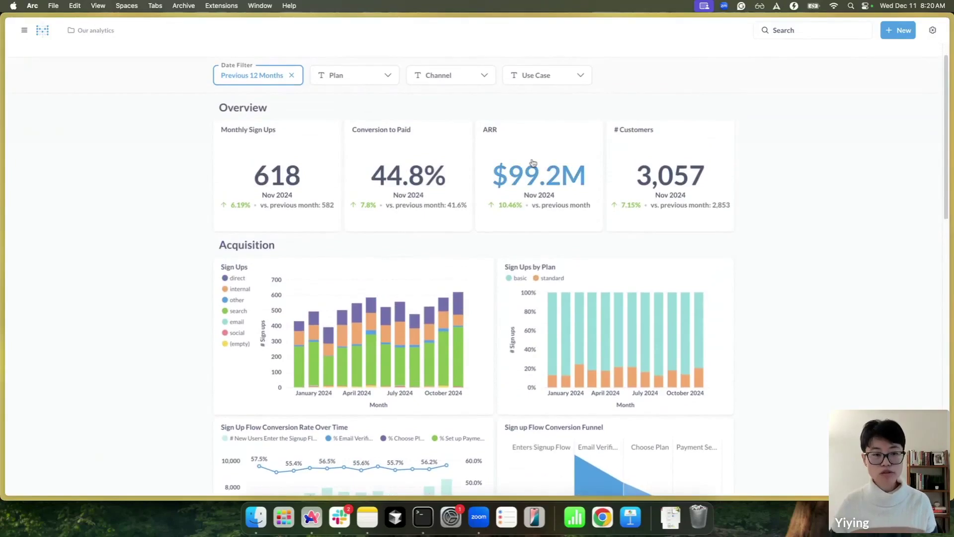
mouse_move(535, 162)
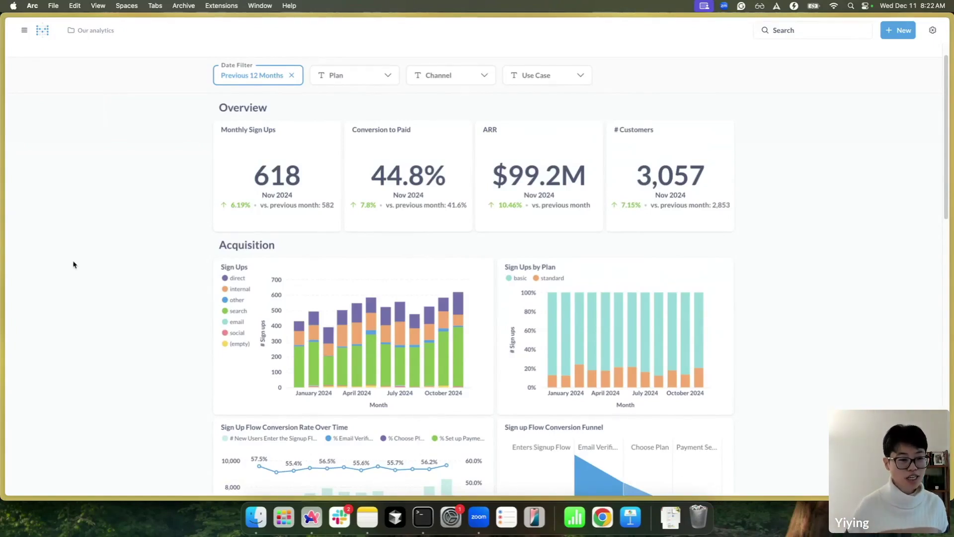
scroll(106, 280, down, 5)
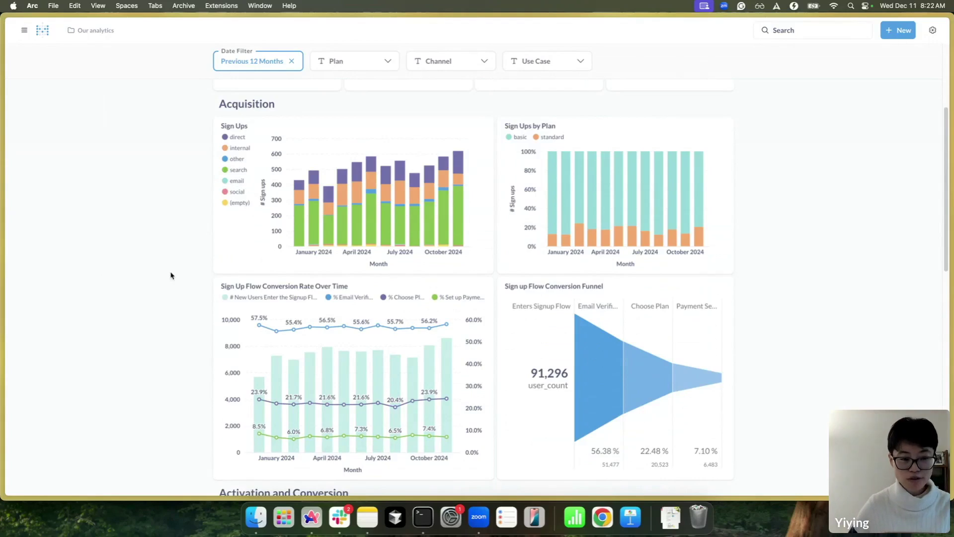
scroll(172, 276, down, 1)
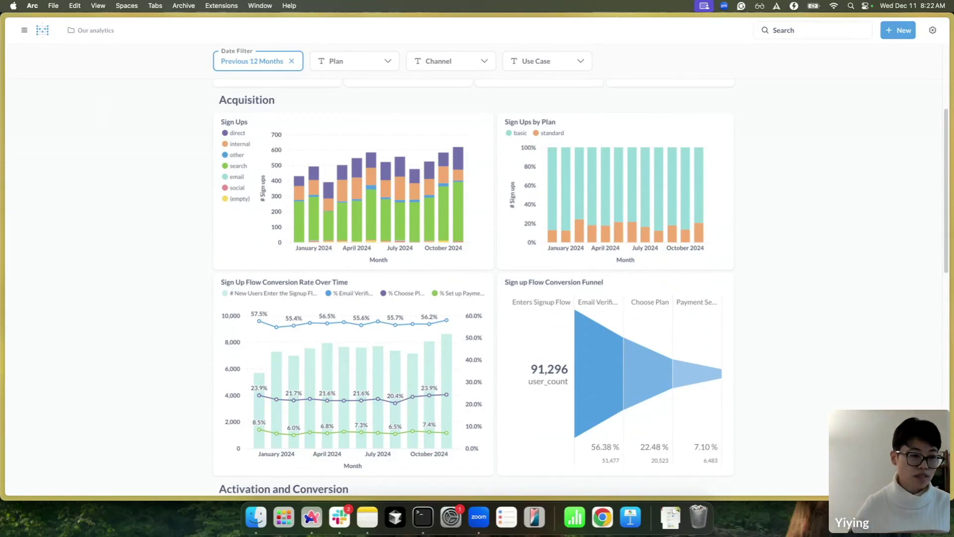
Open the Full Funnel Data model and examine its columns from the signup flow timestamps through Lifetime Value
mouse_move(2, 283)
click(66, 217)
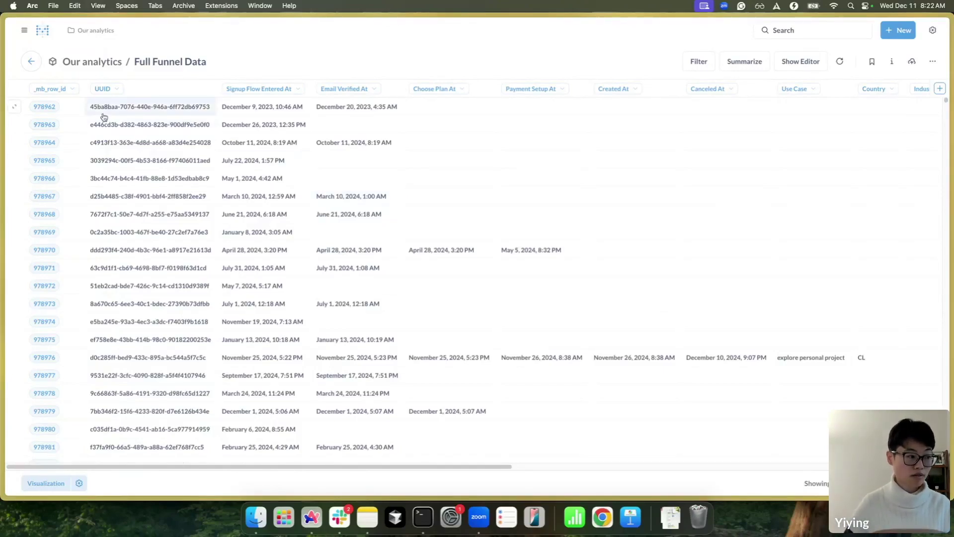
mouse_move(243, 92)
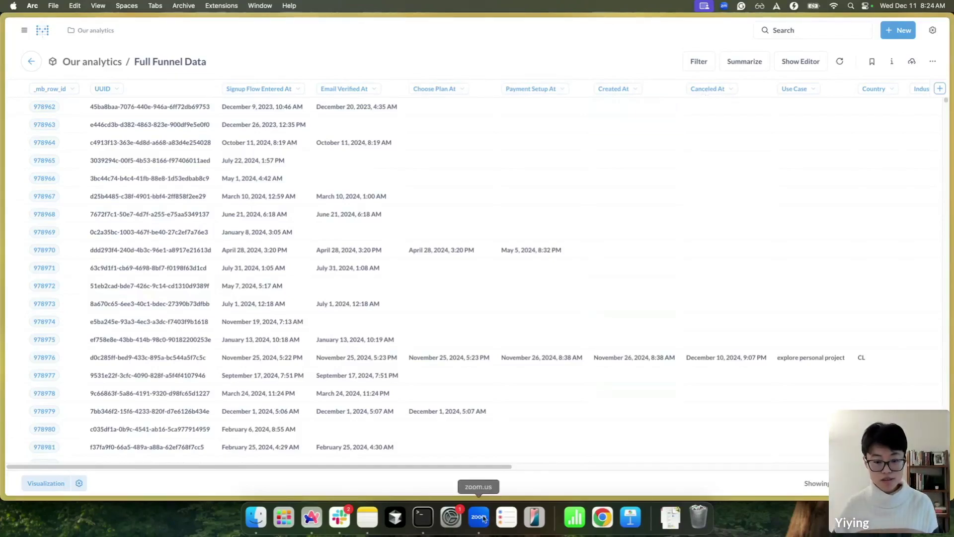
drag(480, 470, 578, 467)
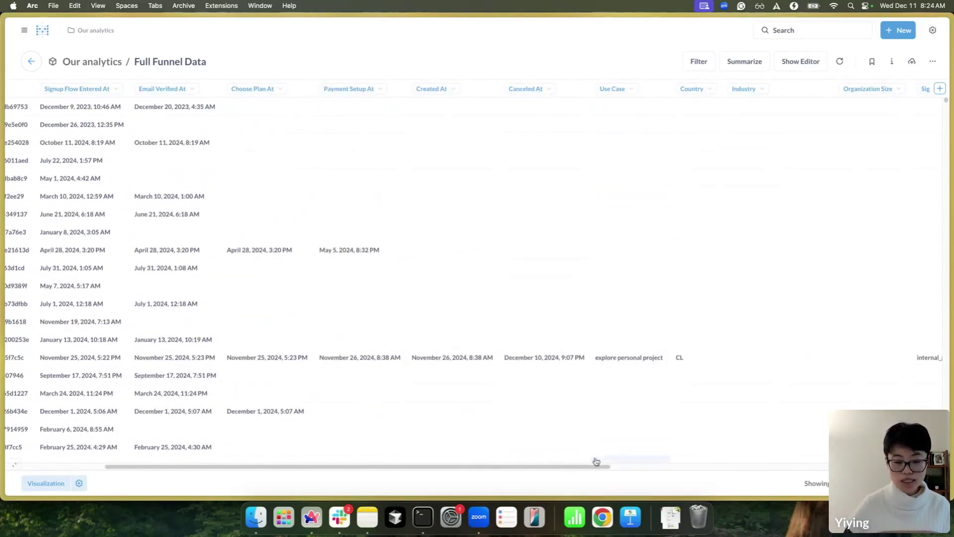
drag(599, 467, 851, 404)
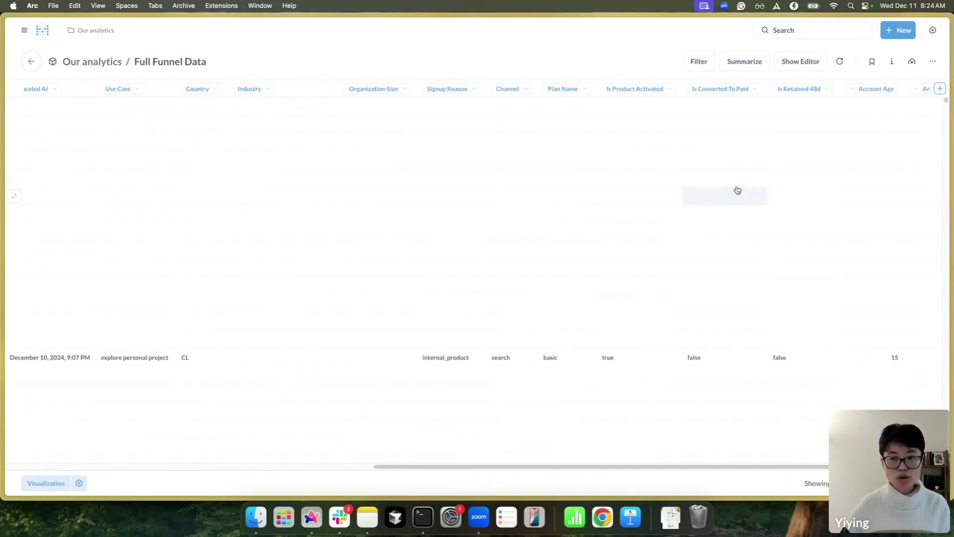
mouse_move(637, 91)
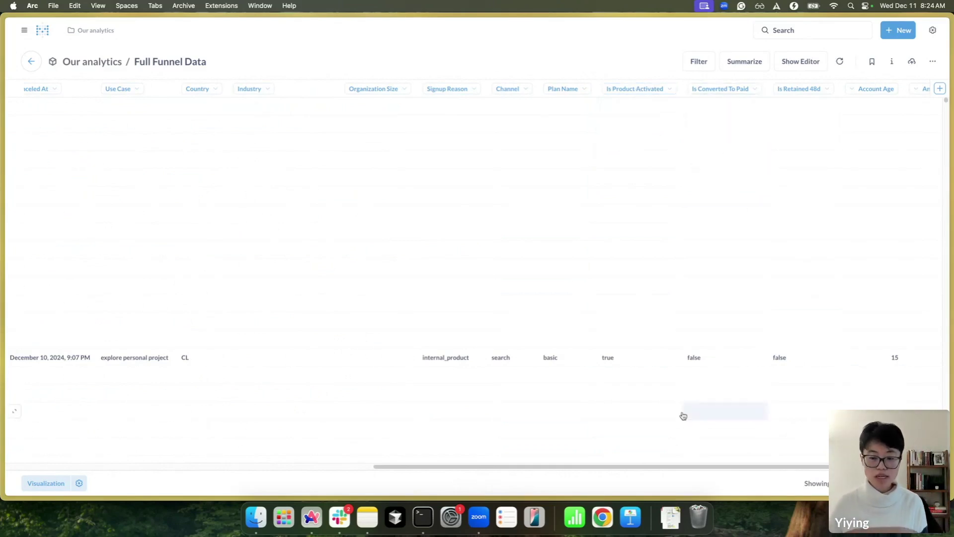
drag(692, 466, 759, 468)
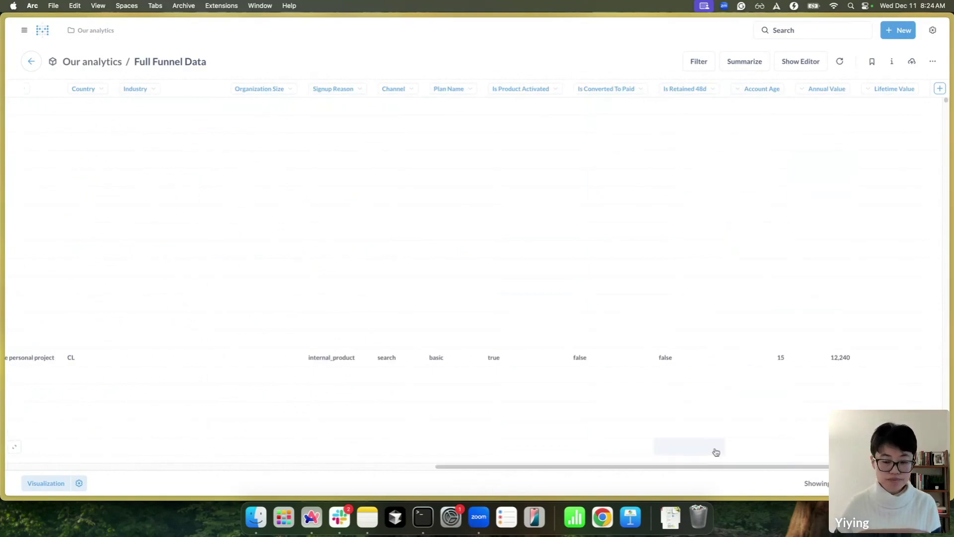
drag(714, 467, 329, 467)
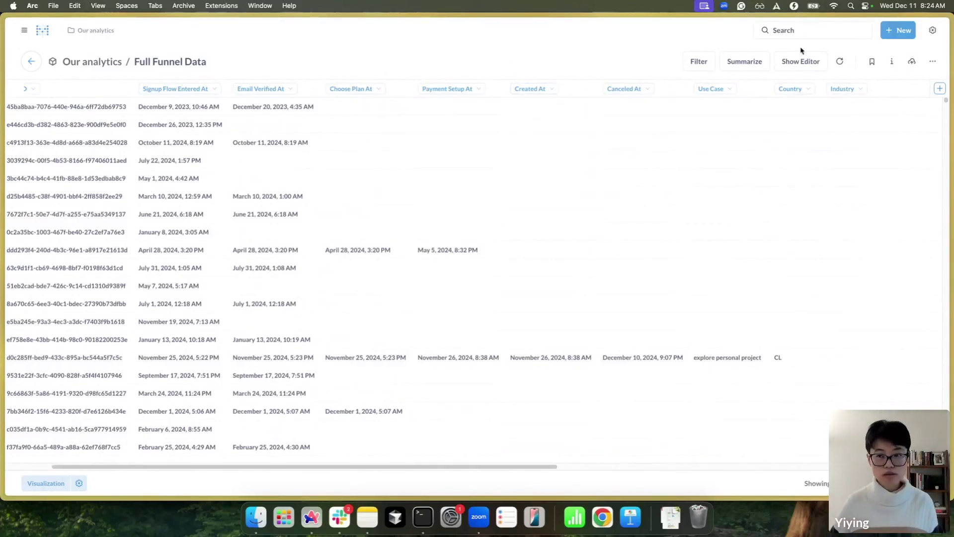
Create a new question using the Full Funnel Data model as its starting data
click(894, 35)
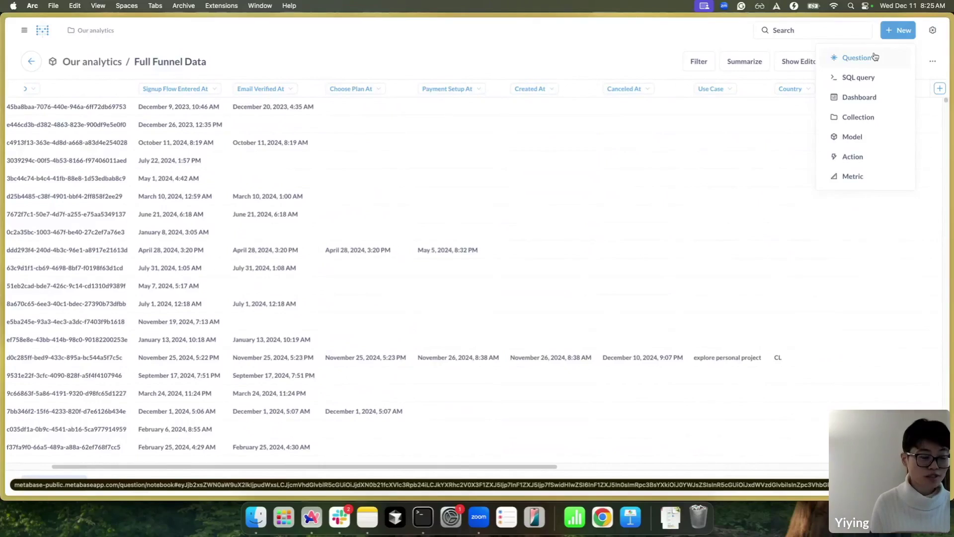
click(873, 58)
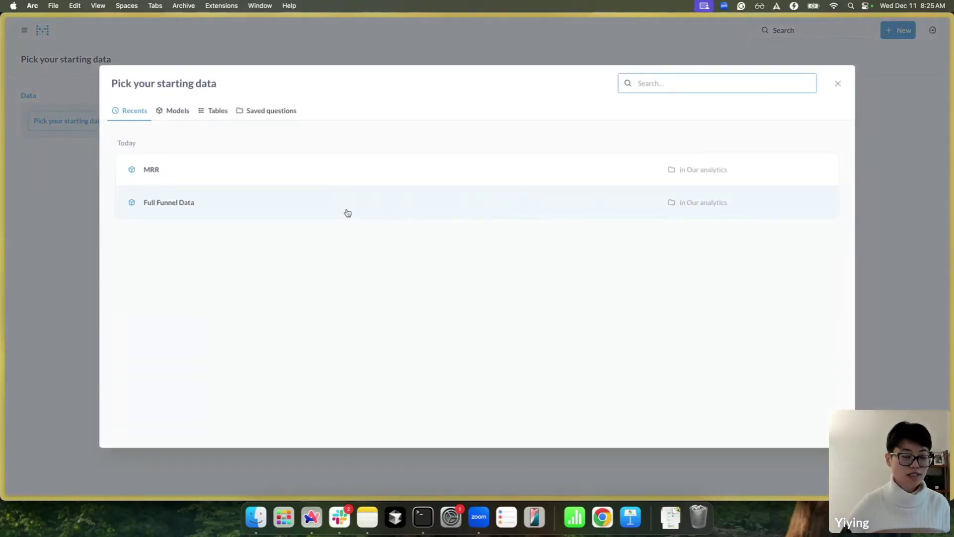
double_click(268, 214)
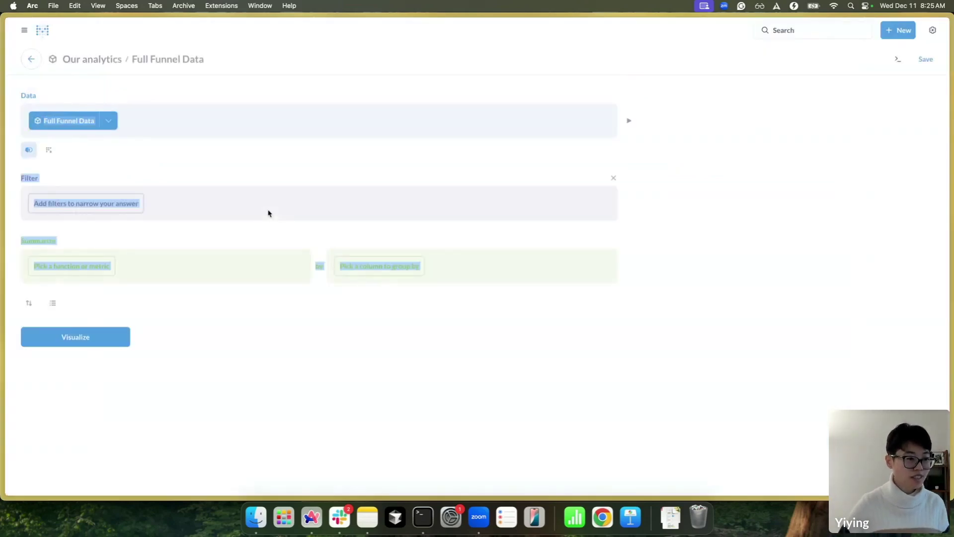
click(751, 225)
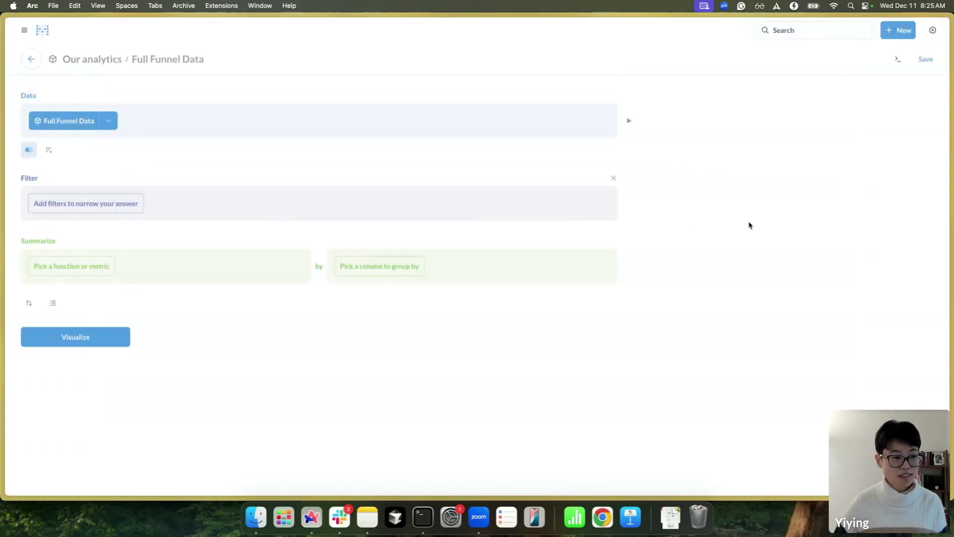
Summarize the data by count of rows grouped by Created At per month, and visualize the result
click(87, 274)
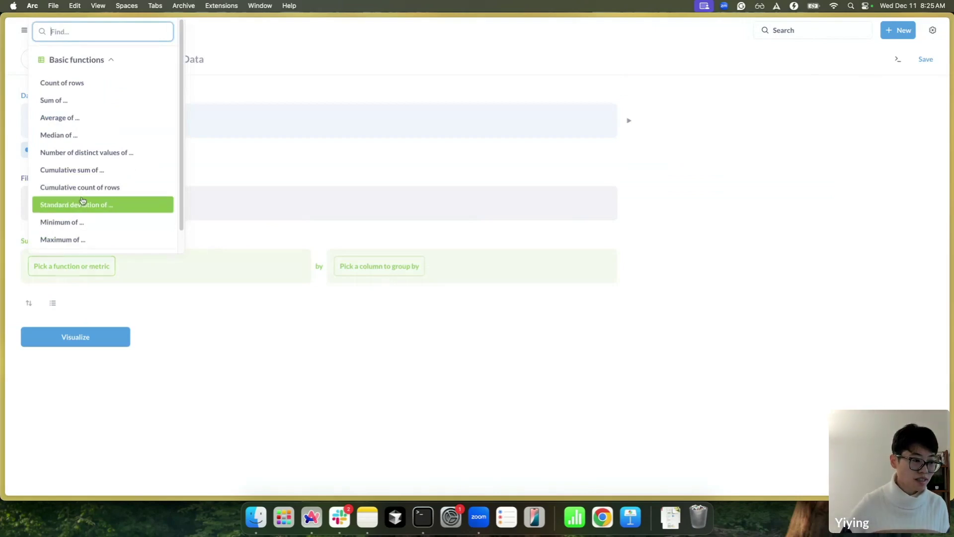
click(84, 88)
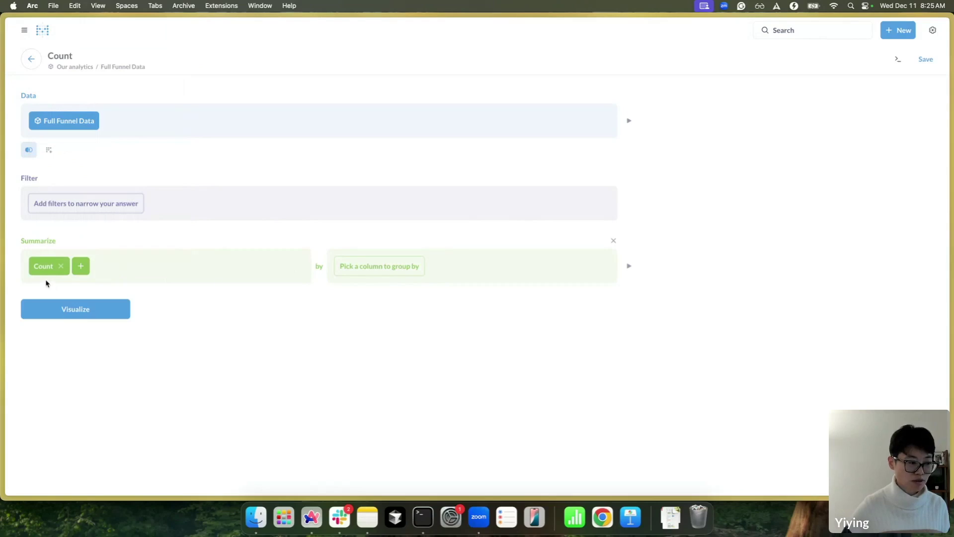
click(390, 267)
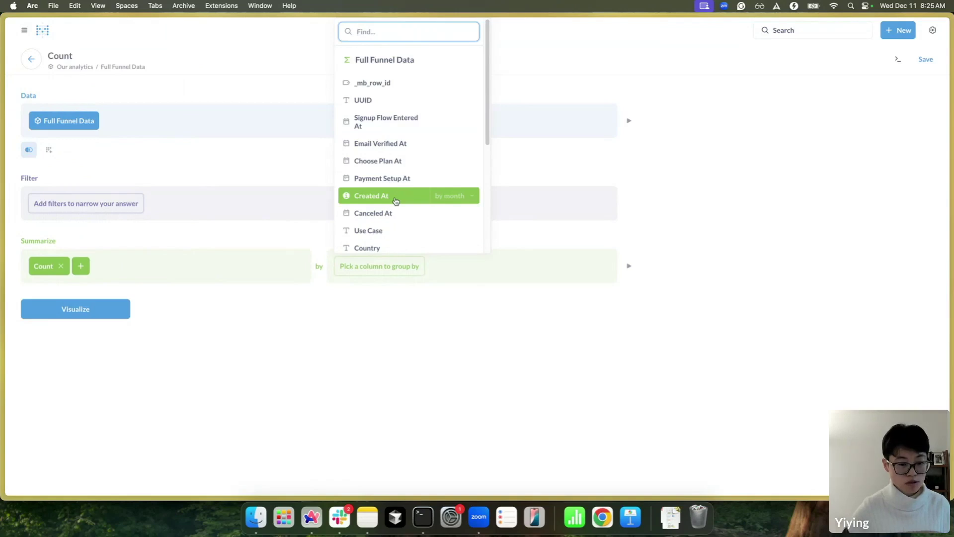
click(442, 199)
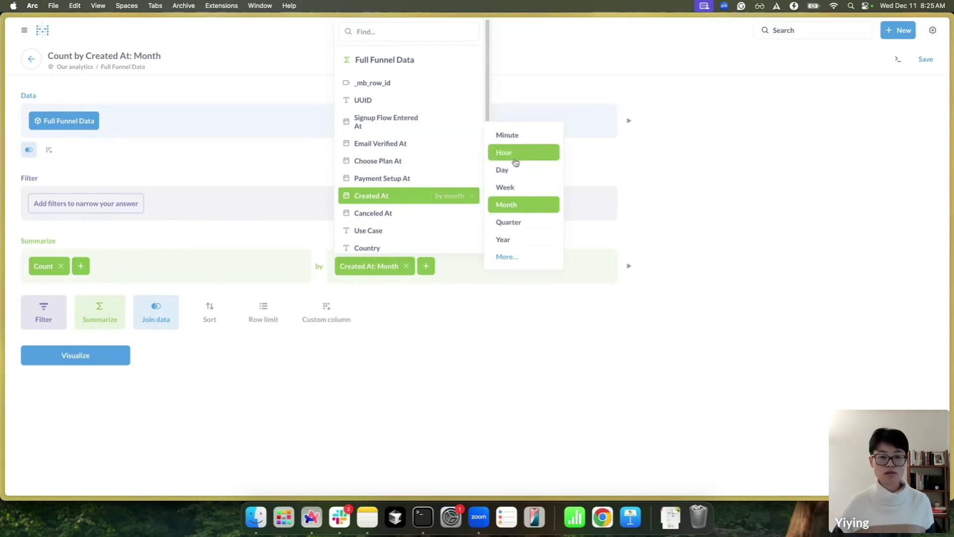
click(524, 332)
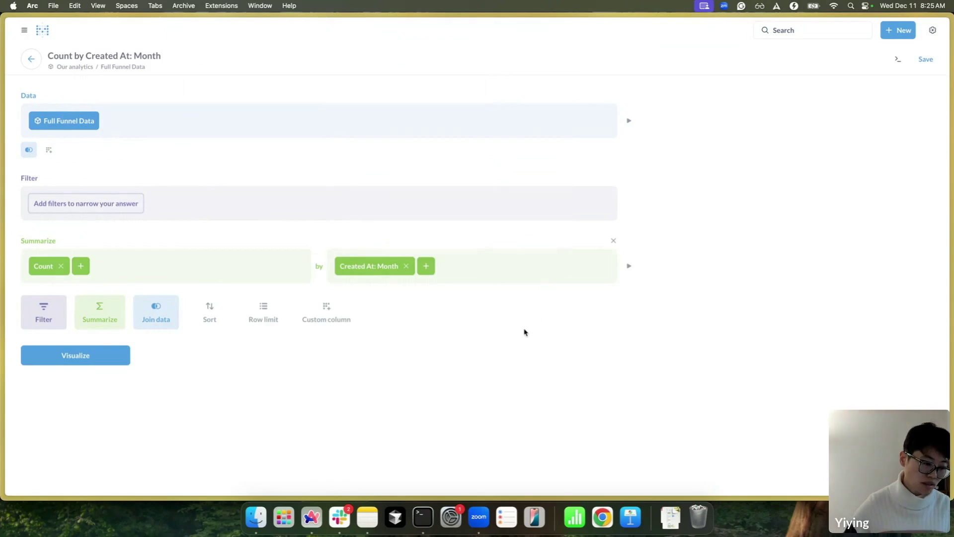
click(105, 349)
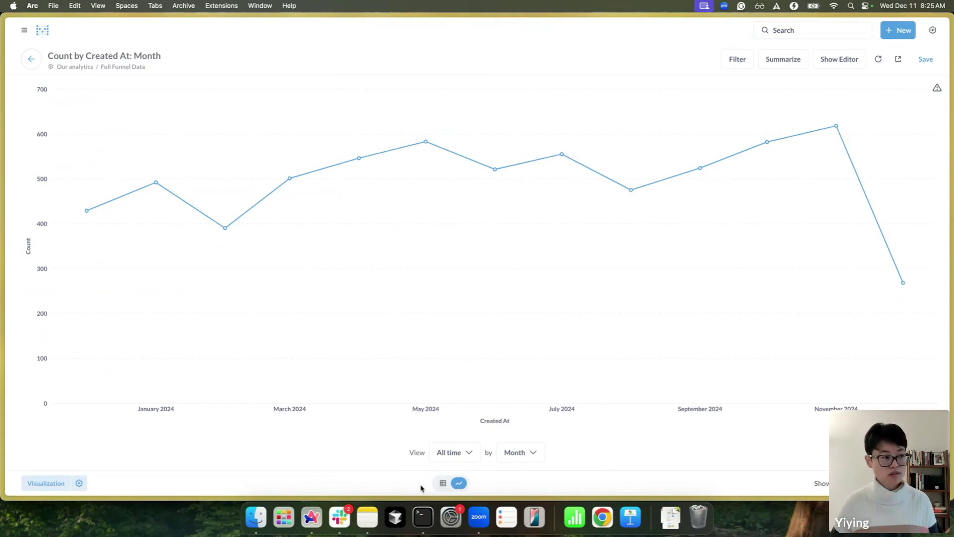
Check the monthly counts as a table and change the line chart to a bar chart
click(443, 483)
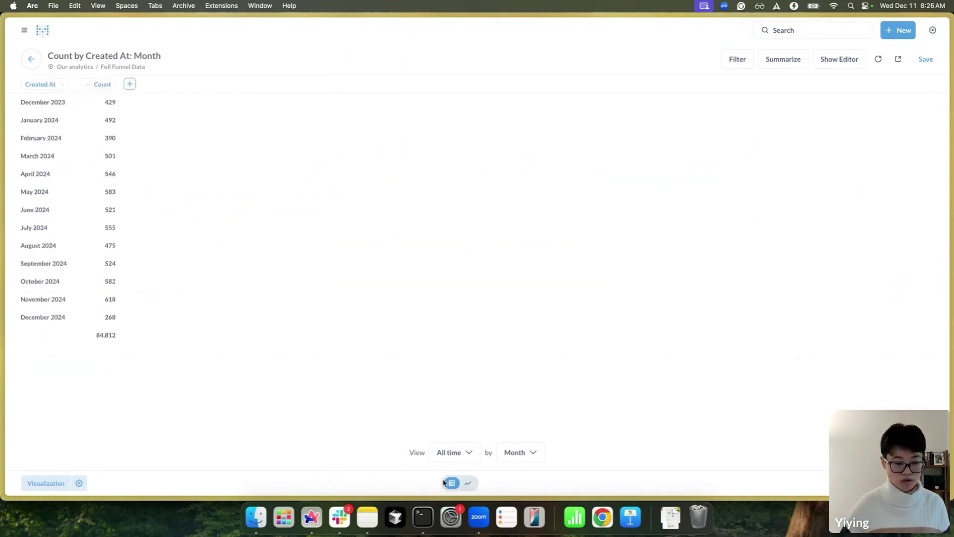
click(467, 483)
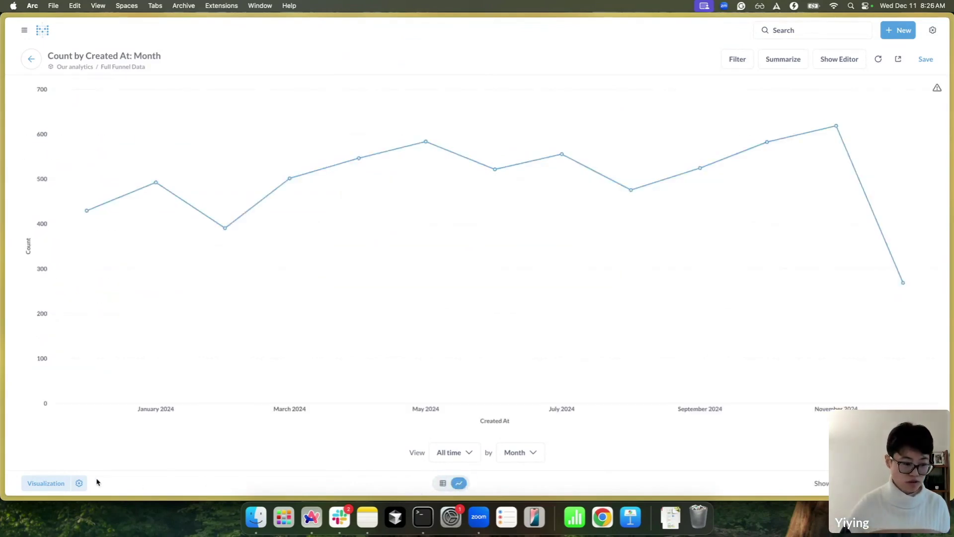
click(79, 483)
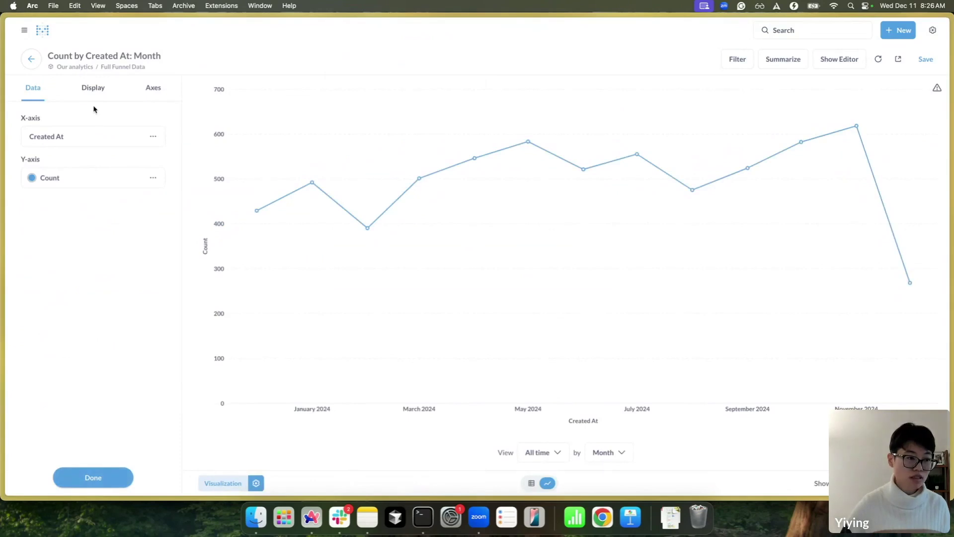
click(226, 484)
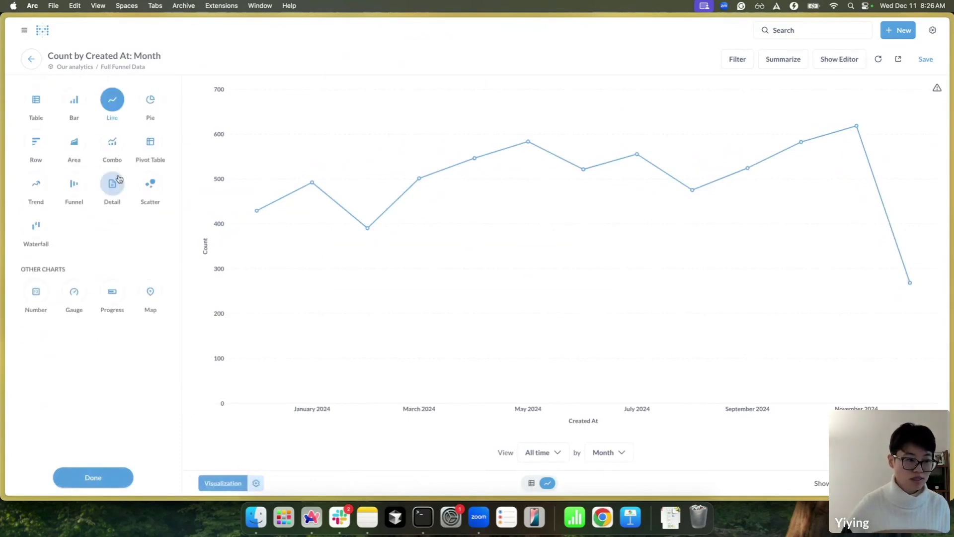
click(78, 112)
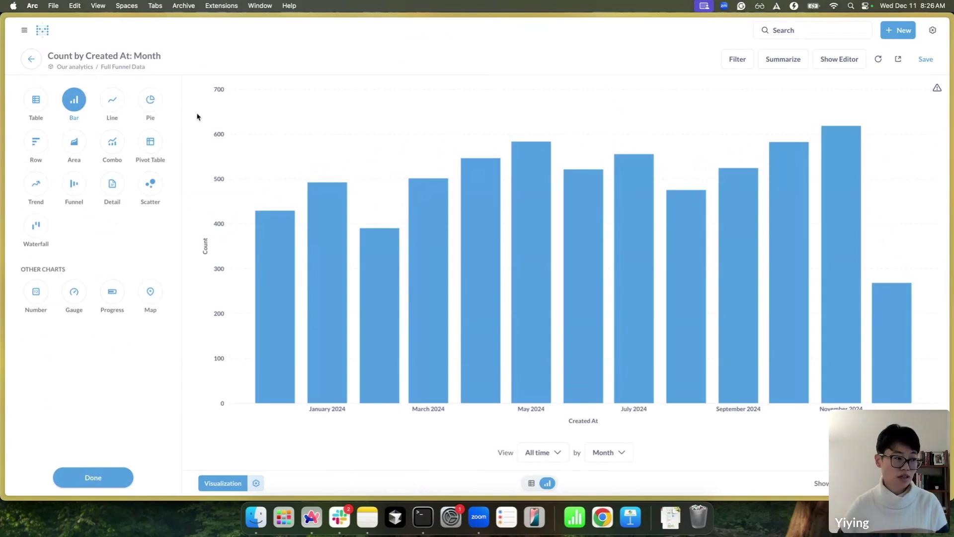
mouse_move(277, 377)
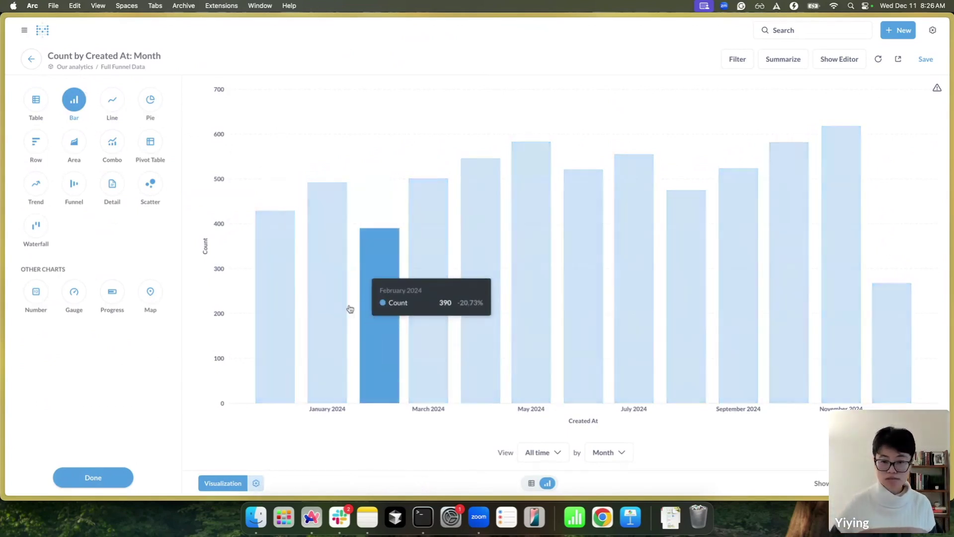
mouse_move(288, 262)
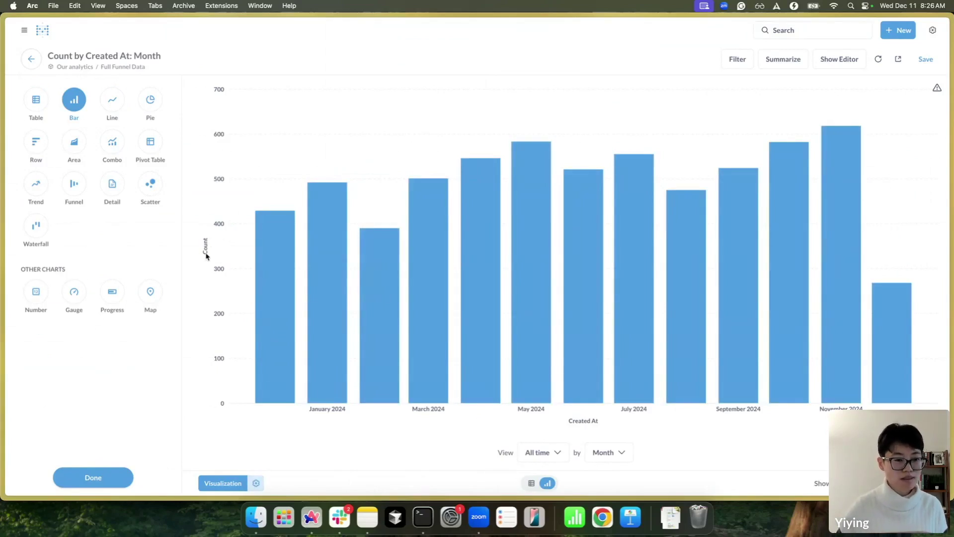
Rename the Count series on the y-axis to "# Sign Up" and check its number formatting options
click(257, 484)
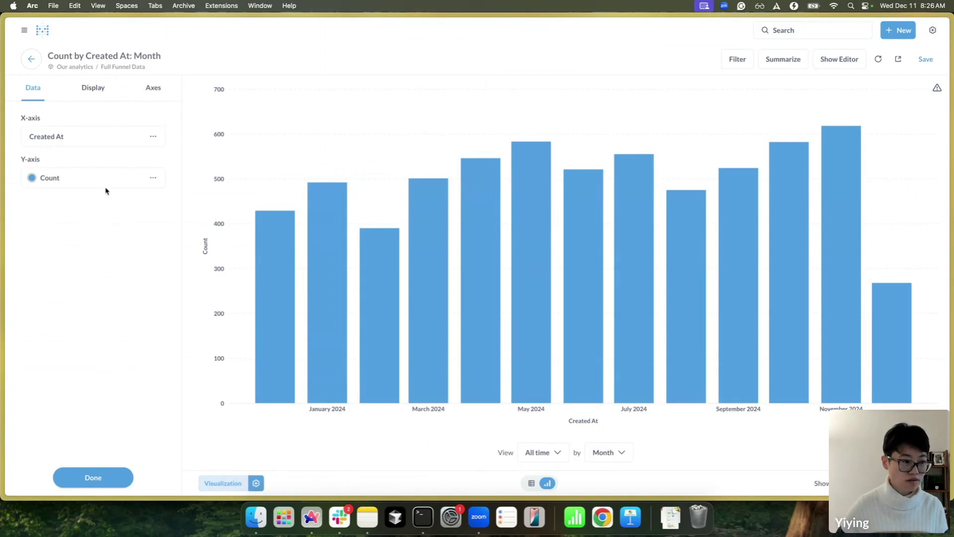
click(152, 178)
click(242, 149)
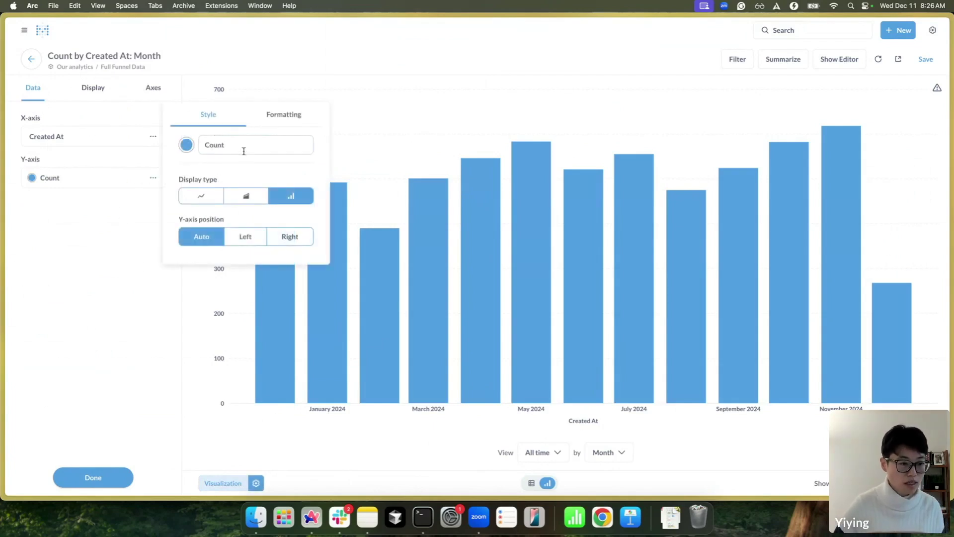
double_click(242, 149)
text(Sign u)
key(BackSpace)
text(U)
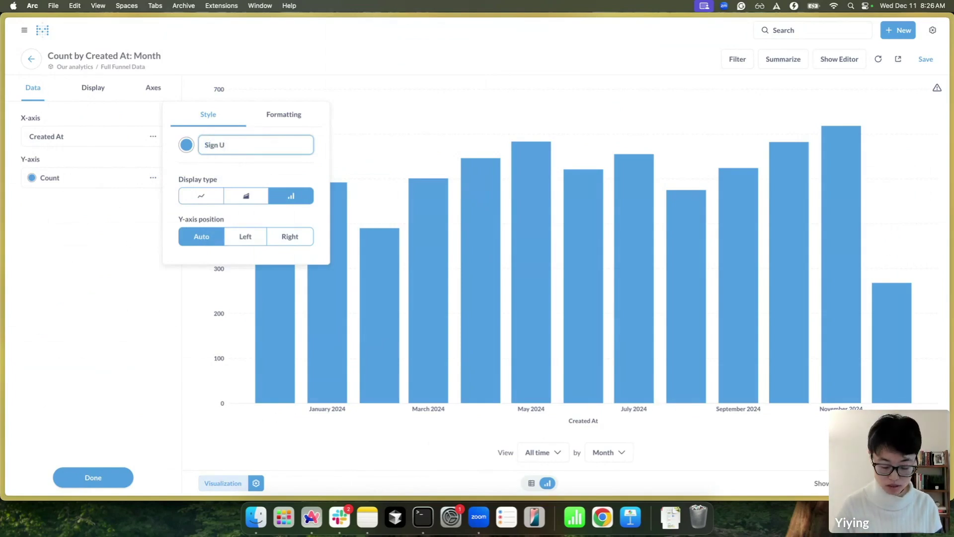
text(Y#)
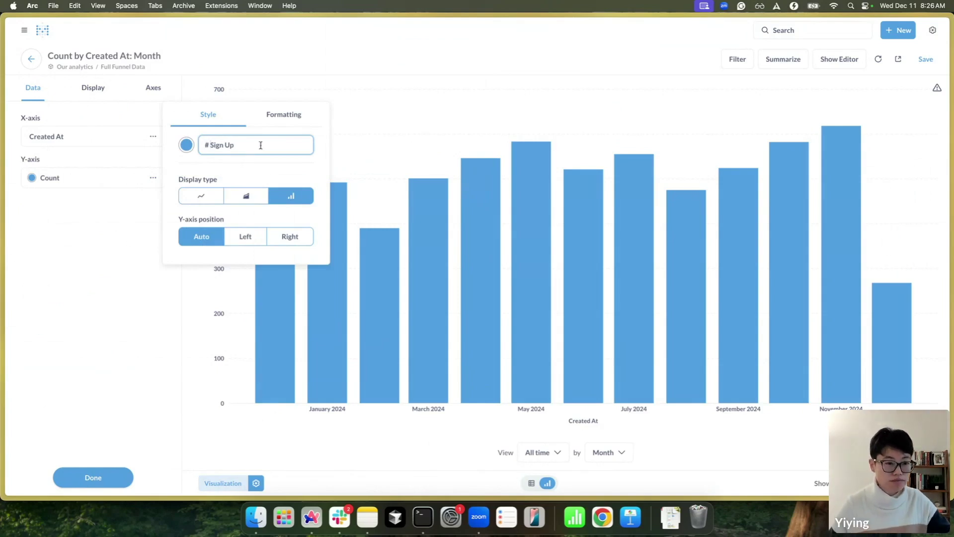
click(283, 118)
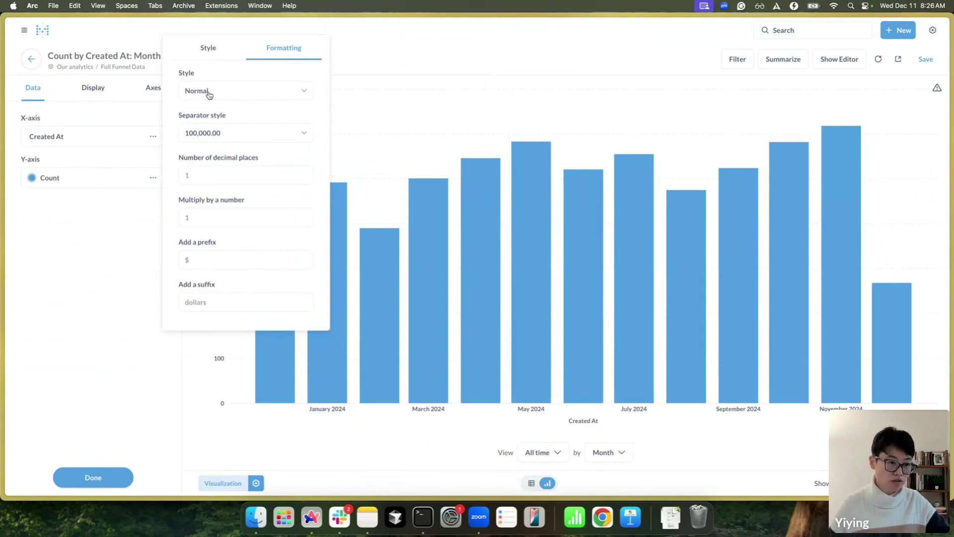
mouse_move(494, 180)
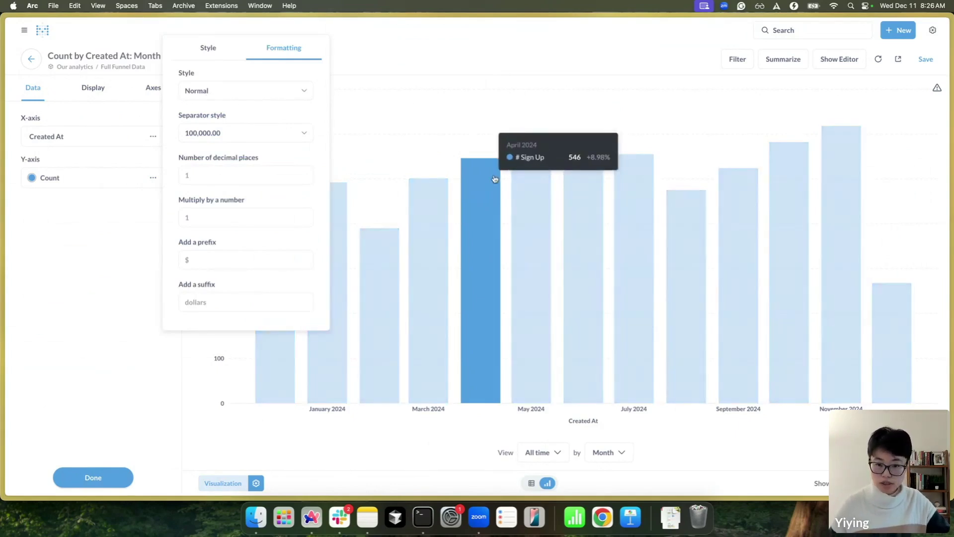
click(463, 121)
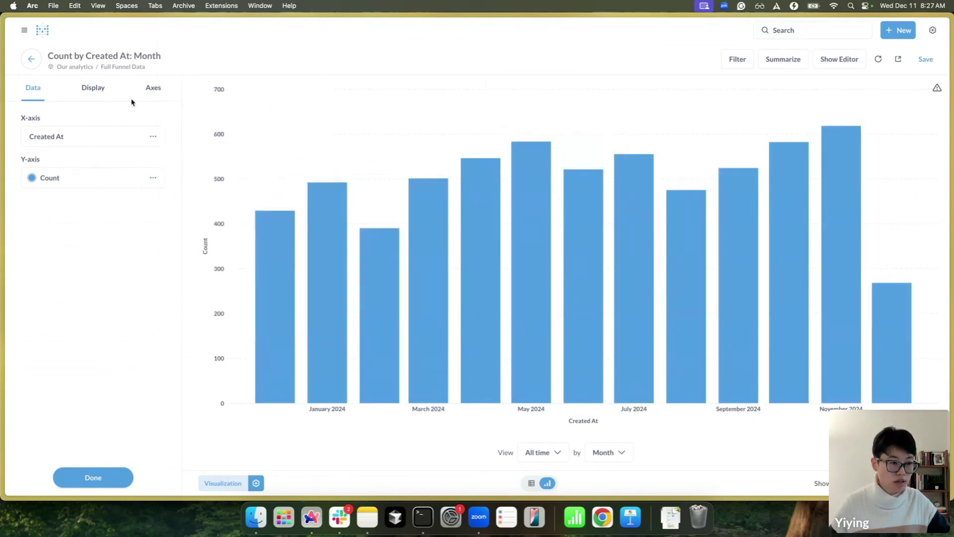
Show values on the chart's data points and add a trend line
click(99, 95)
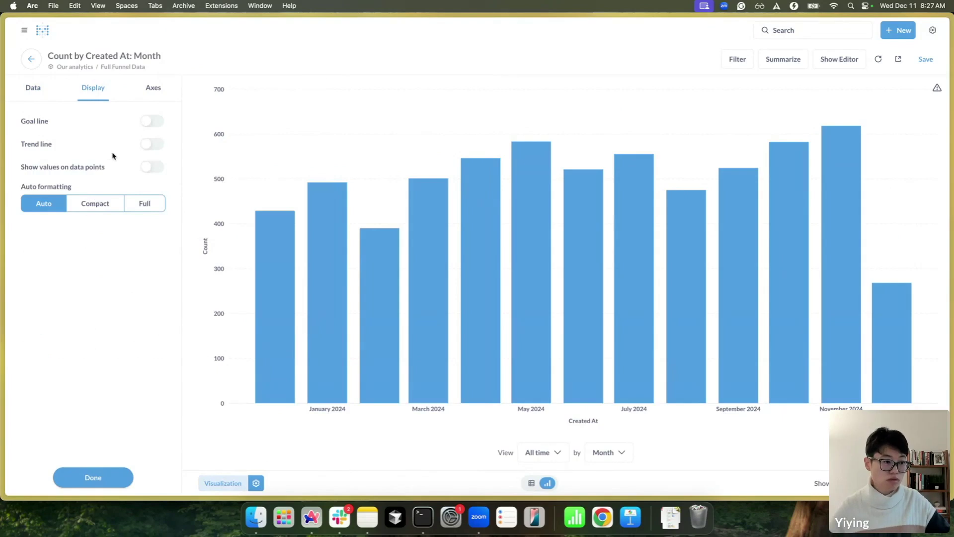
click(148, 169)
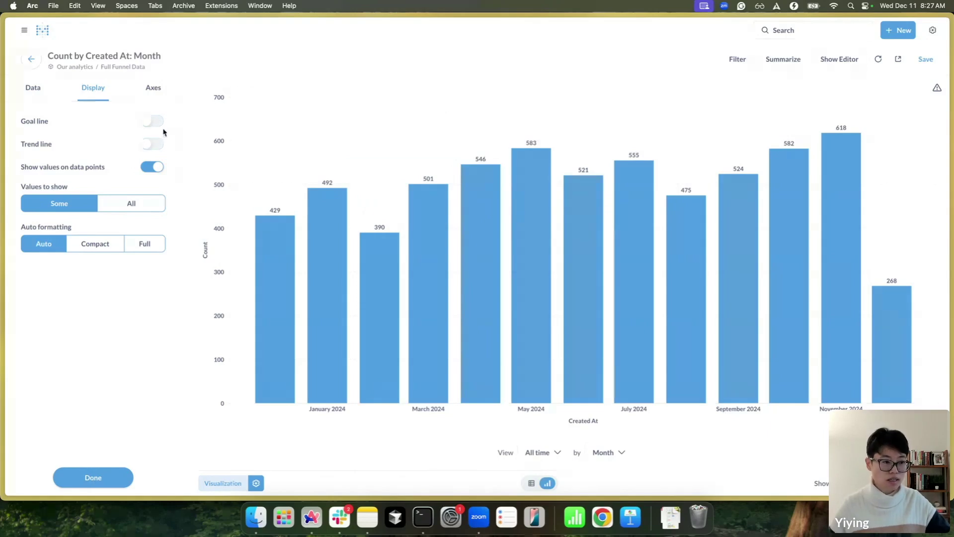
click(159, 146)
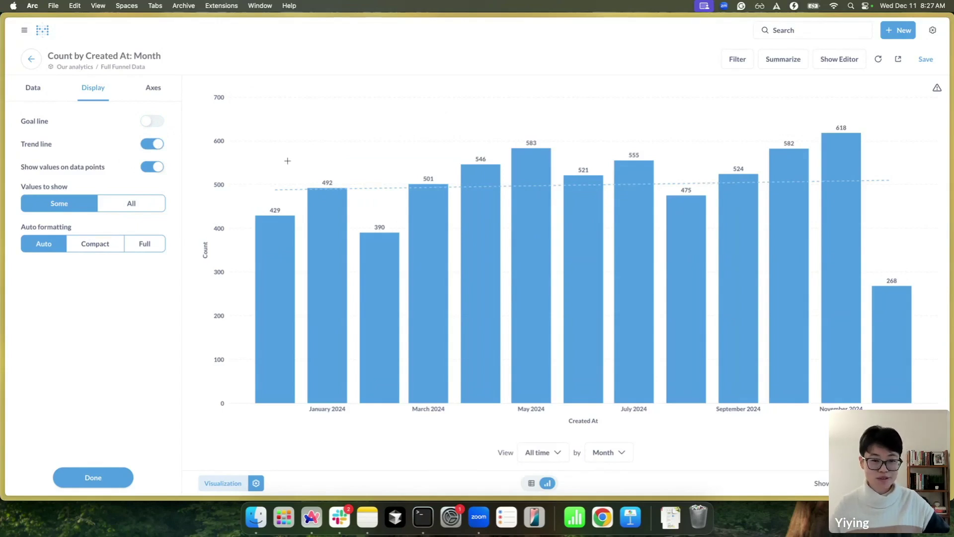
Add a goal line to the bar chart with a goal value of 700
click(161, 124)
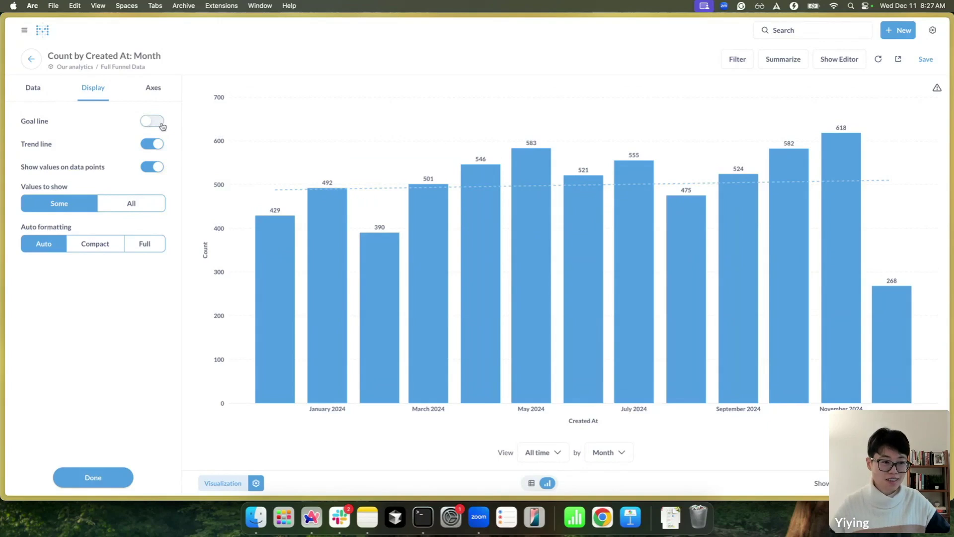
click(133, 151)
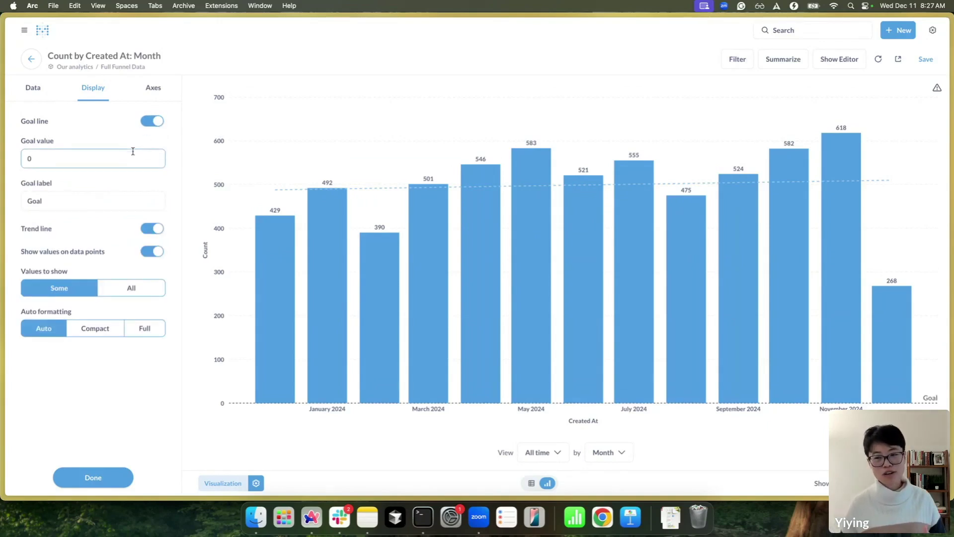
mouse_move(842, 155)
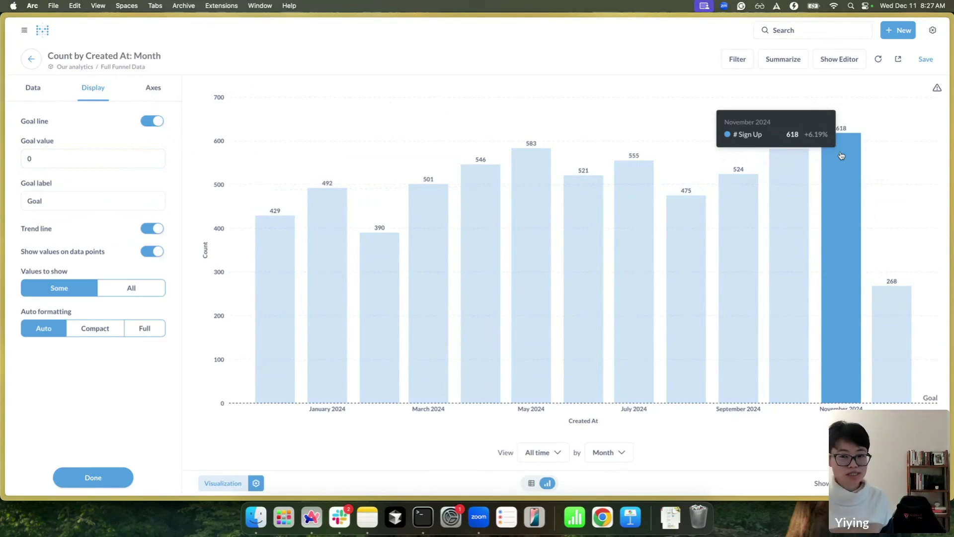
mouse_move(439, 198)
click(66, 166)
text(700)
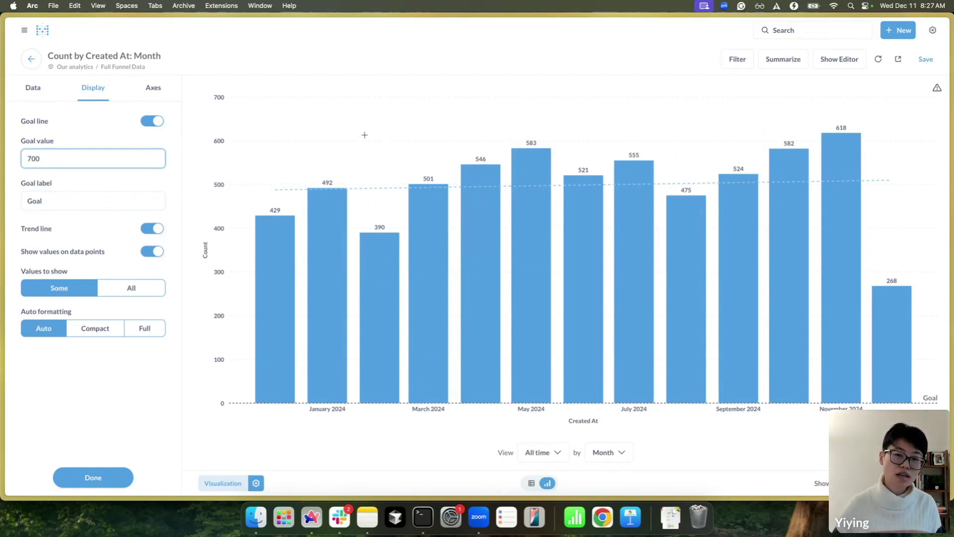
click(148, 383)
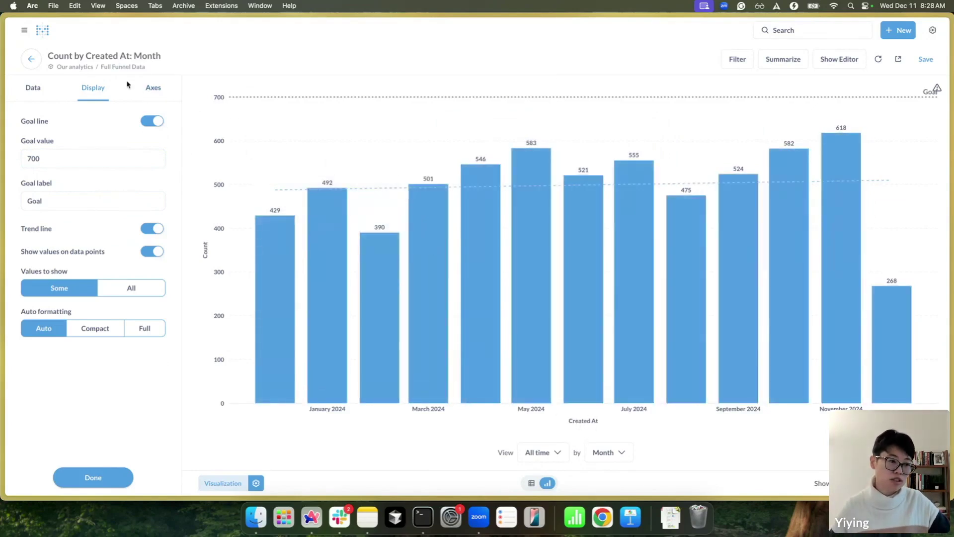
Change the chart's x-axis label to "Month"
click(151, 88)
triple_click(70, 179)
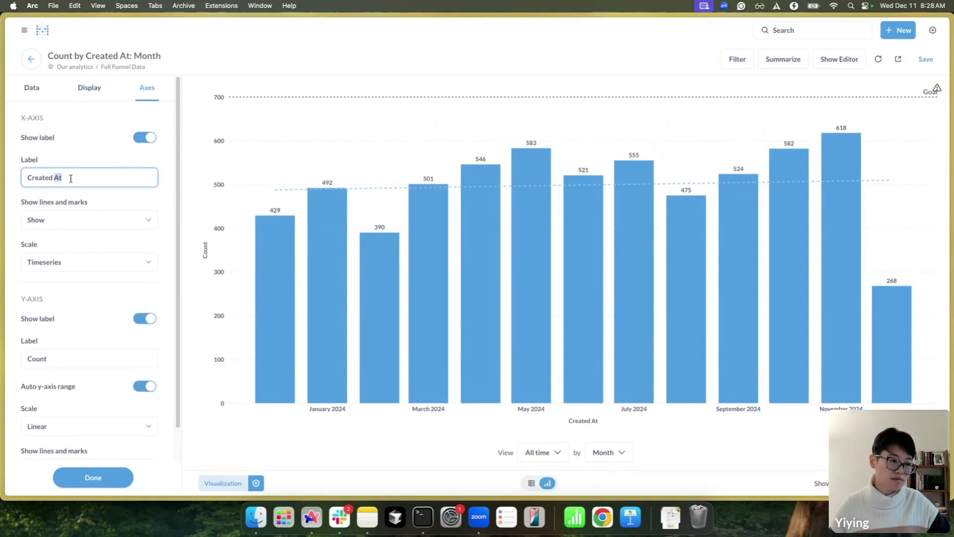
text(Month)
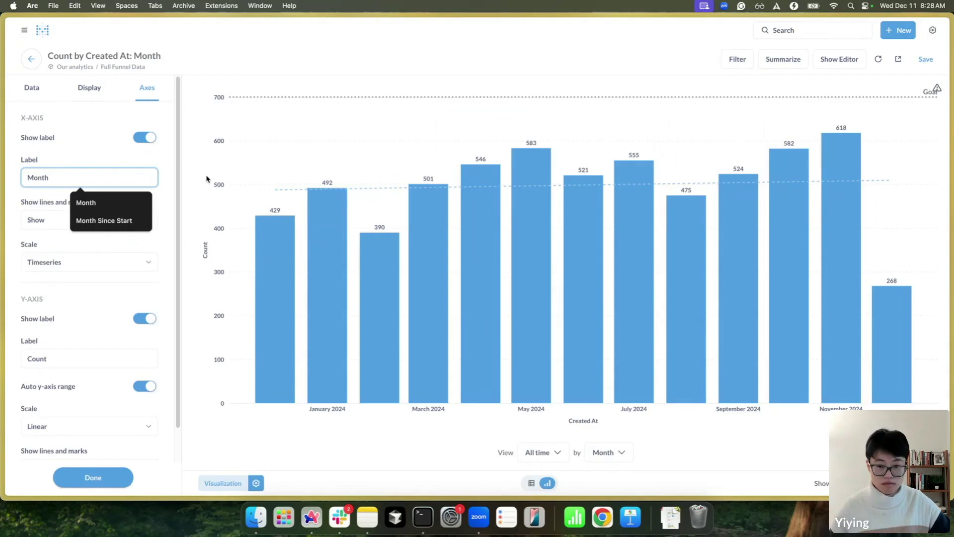
click(327, 461)
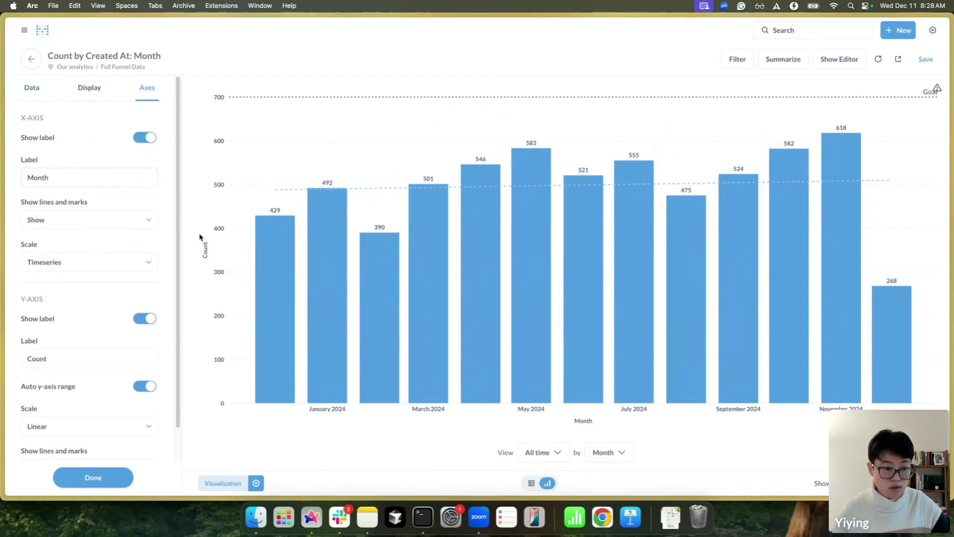
Recheck the count series name, set the y-axis label to "Sign Ups", and finish the visualization settings
click(85, 93)
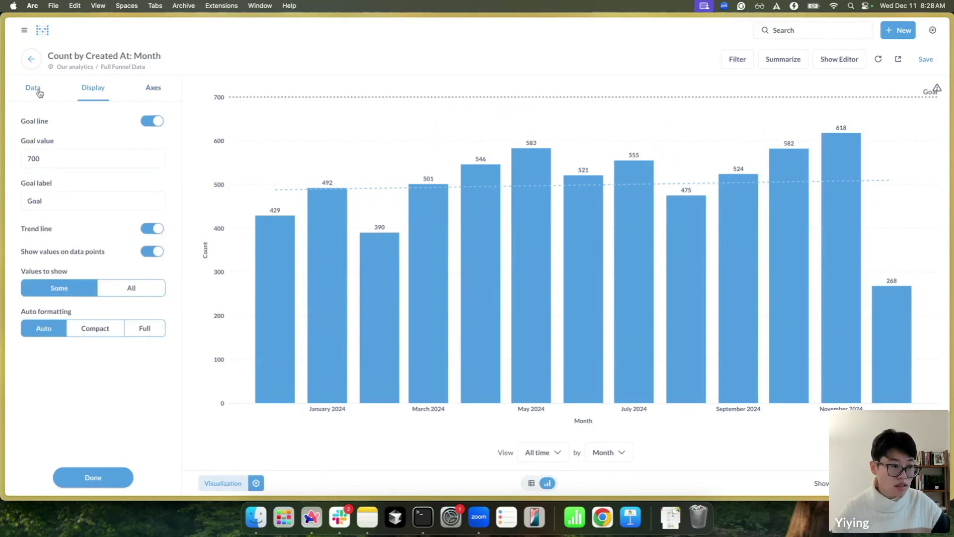
click(39, 93)
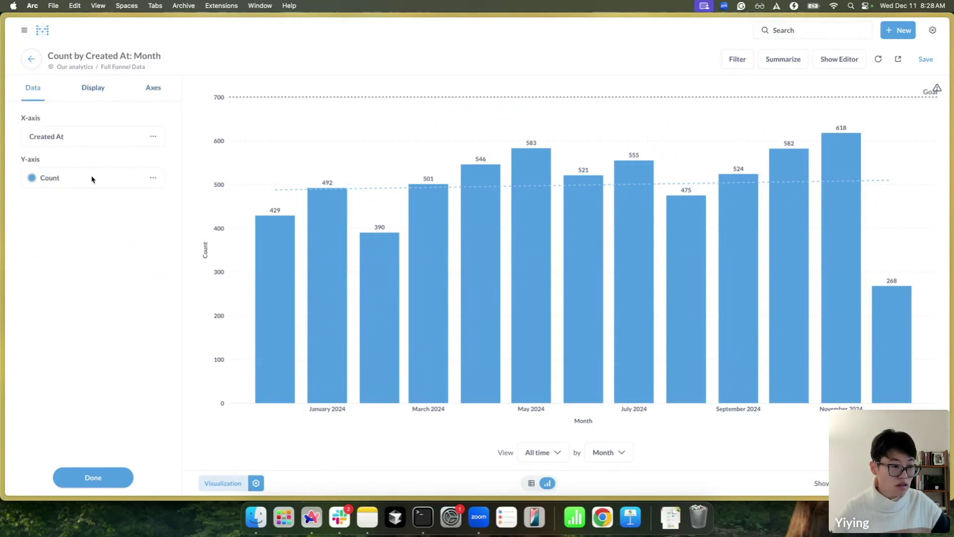
click(152, 178)
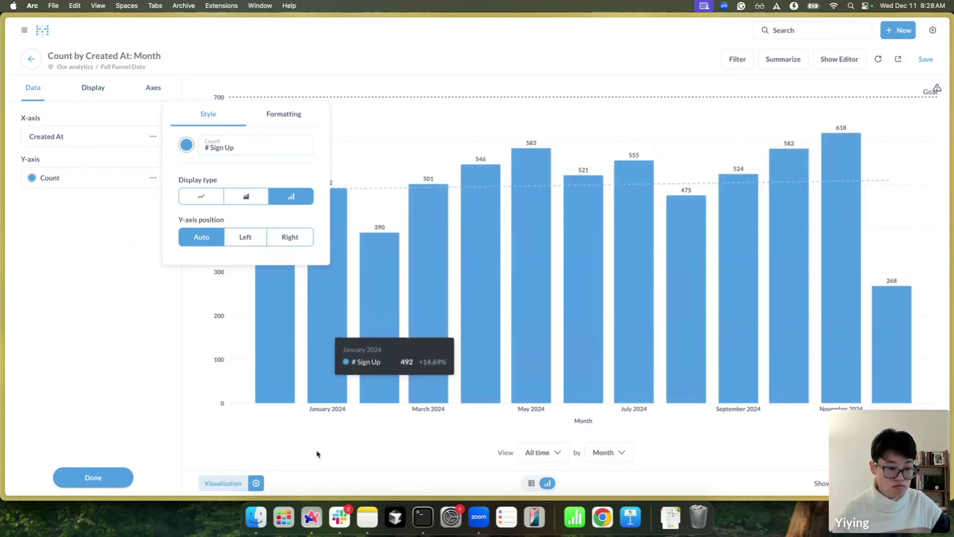
click(152, 92)
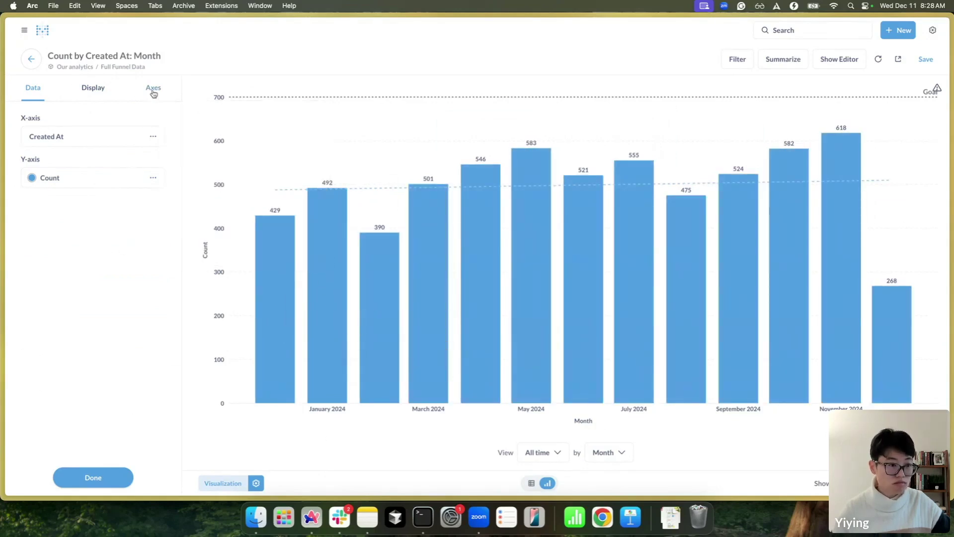
scroll(102, 305, down, 2)
click(68, 325)
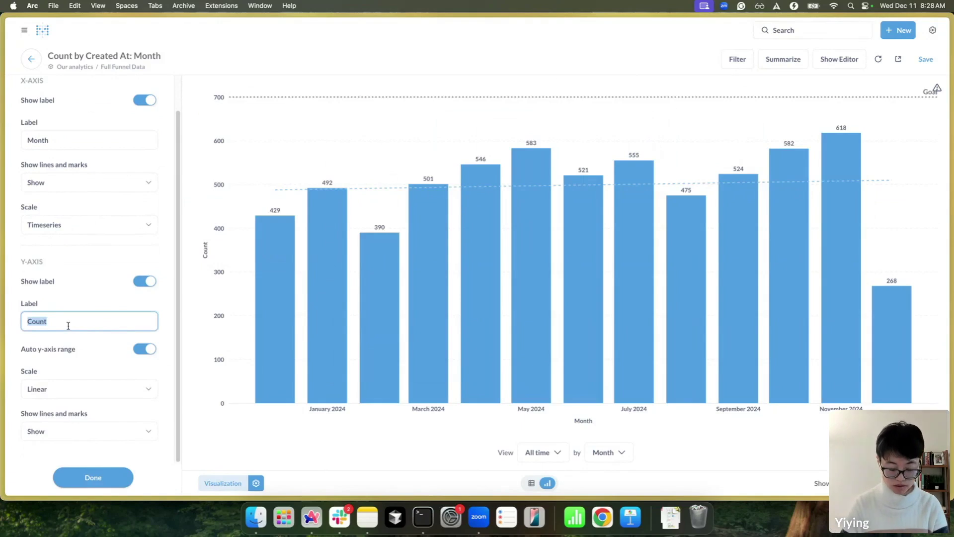
text(Sign Ups)
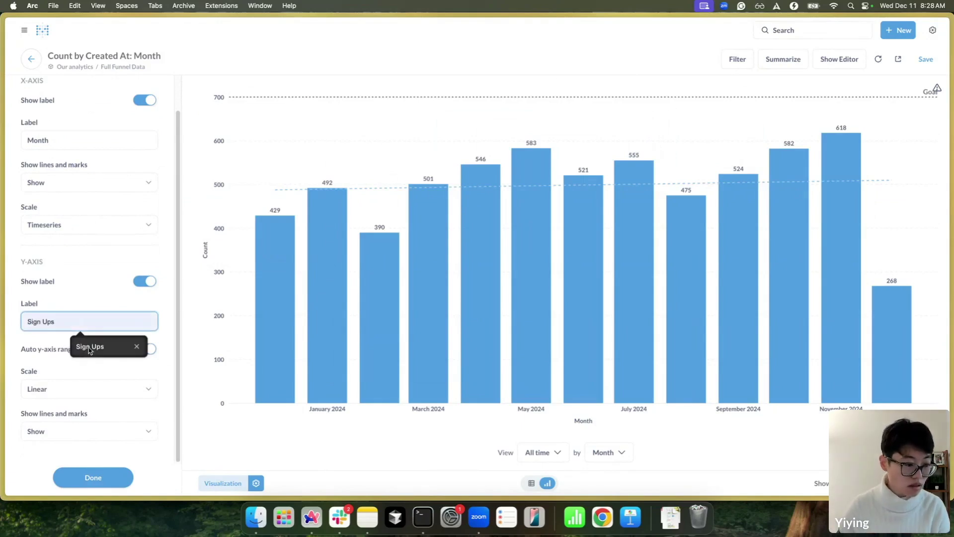
click(95, 353)
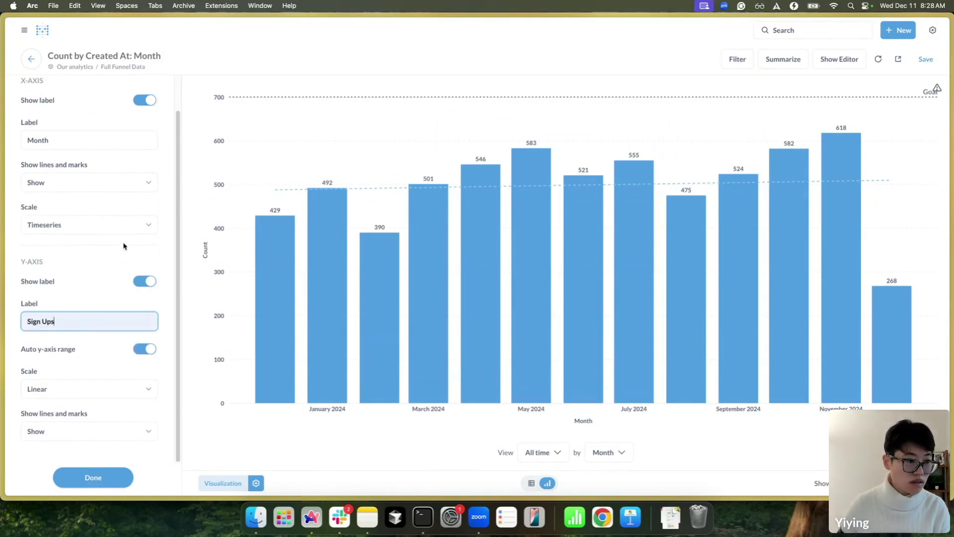
click(120, 482)
Save the chart as a new question named "Sign Ups" in the Our analytics collection
mouse_move(300, 387)
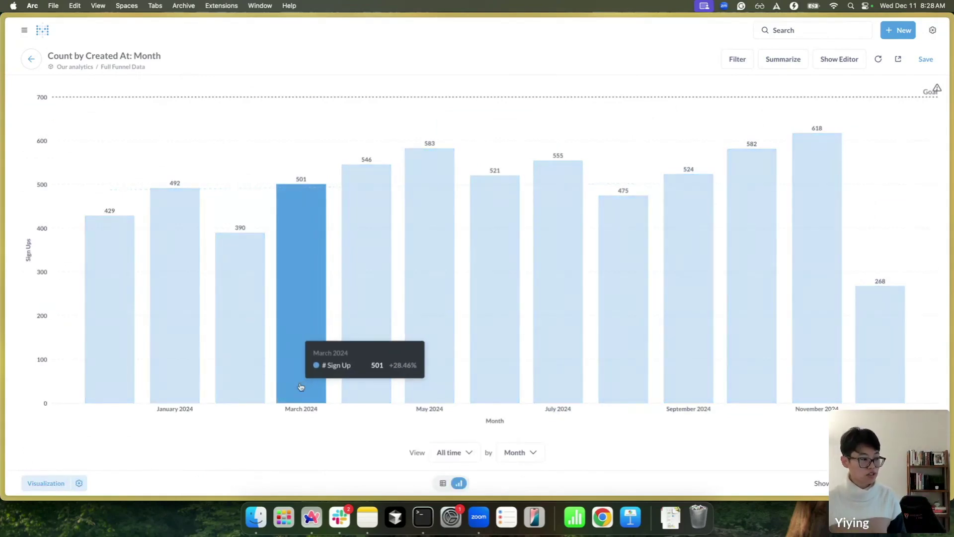
click(918, 64)
double_click(545, 198)
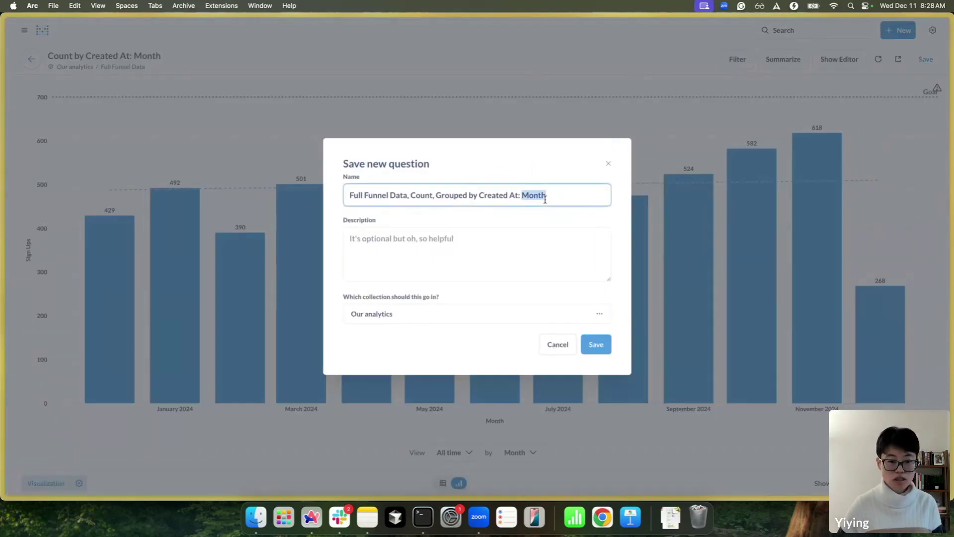
triple_click(545, 199)
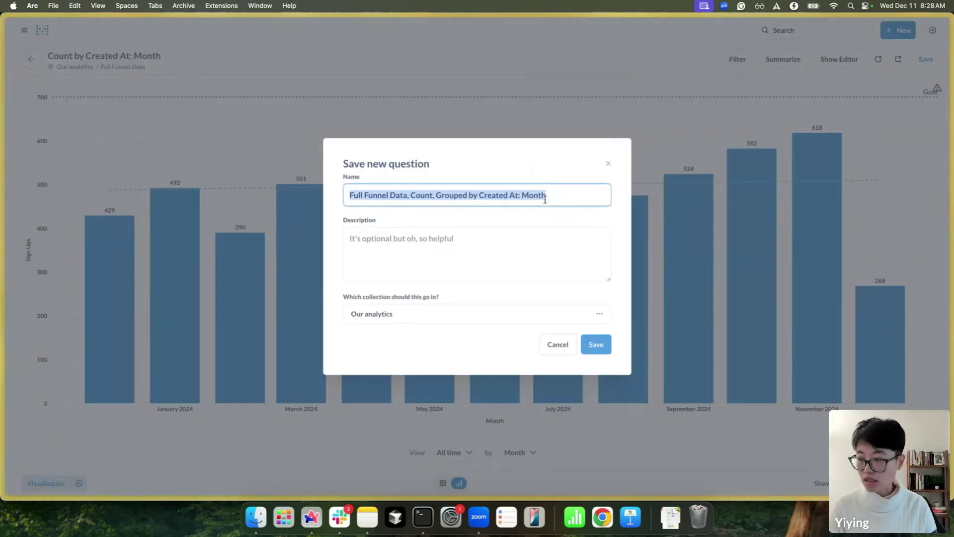
text(Sig)
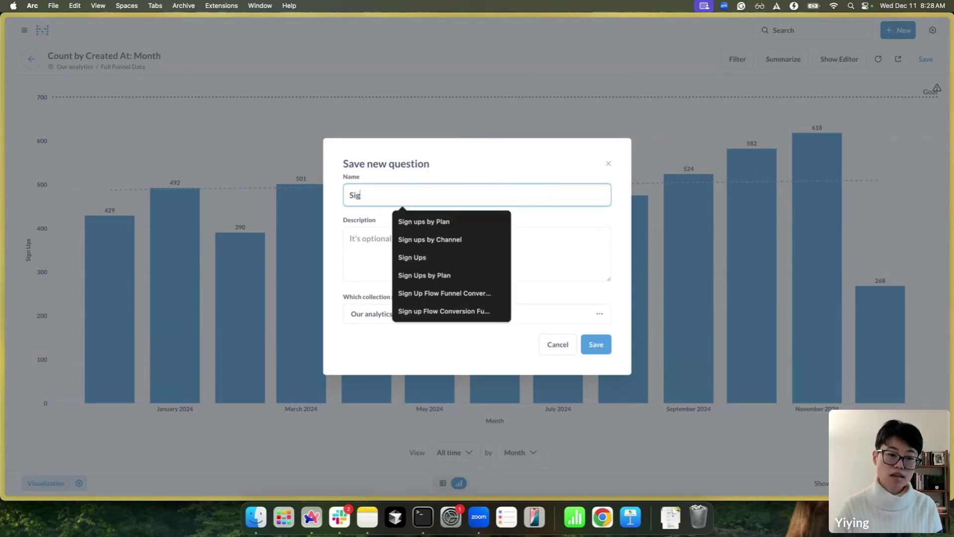
text(n)
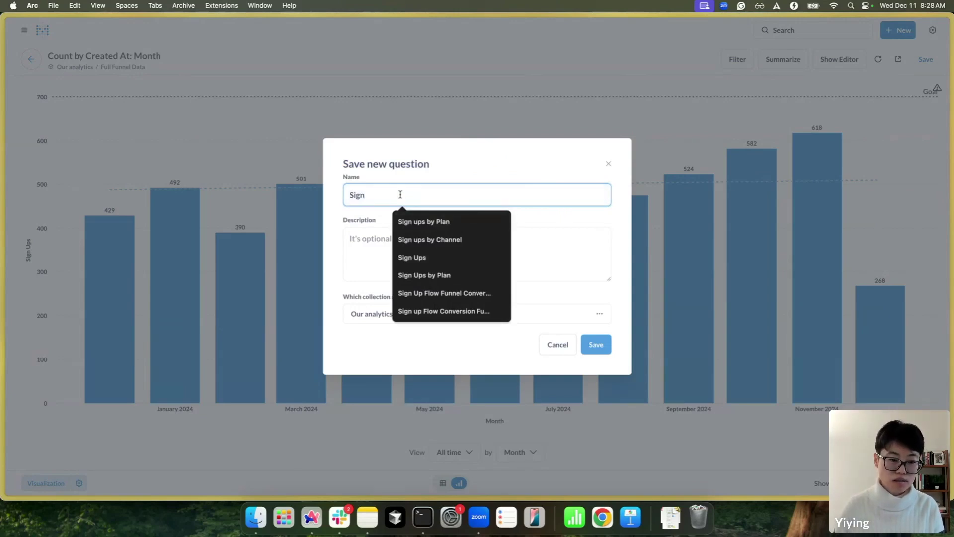
text( Ups)
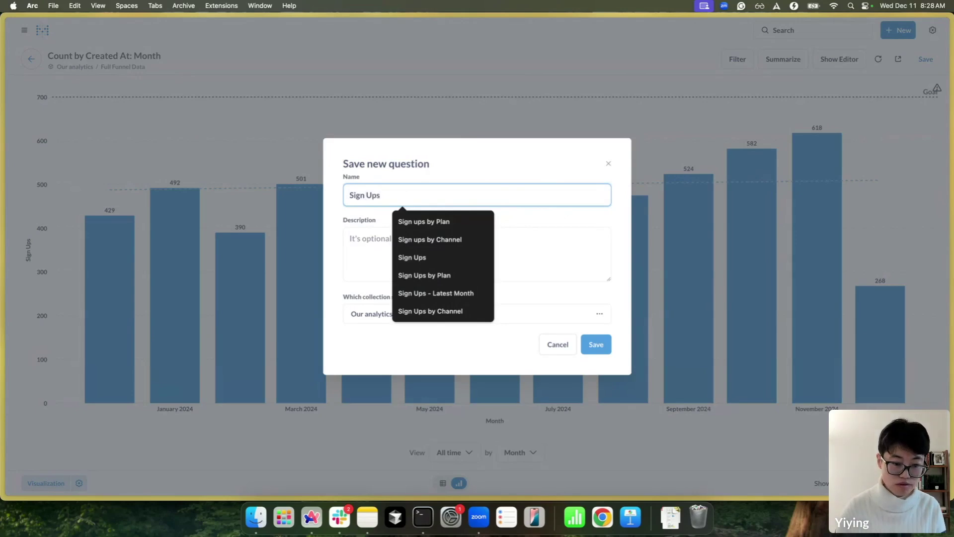
click(549, 220)
click(598, 346)
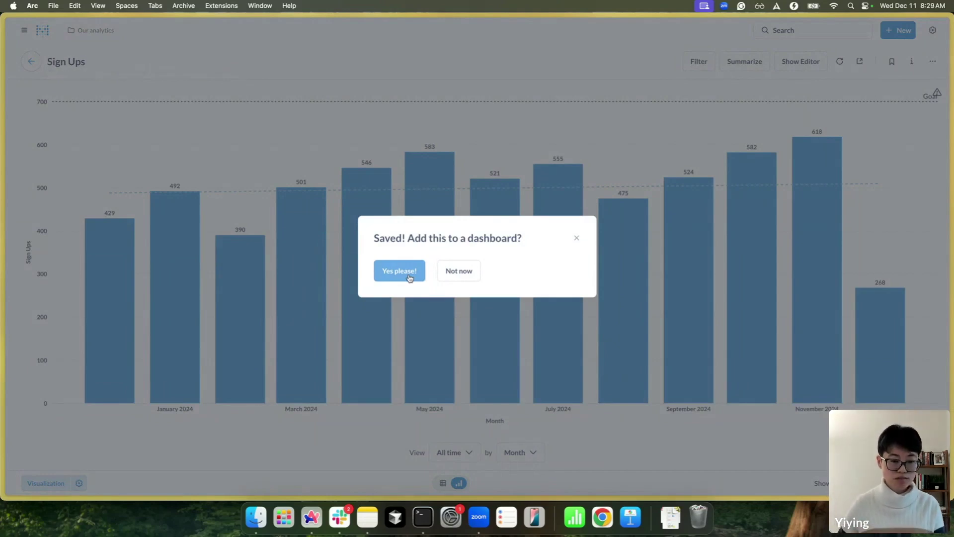
Choose to add the saved Sign Ups question to a dashboard and create a new dashboard named "Demo Live" for it
click(409, 276)
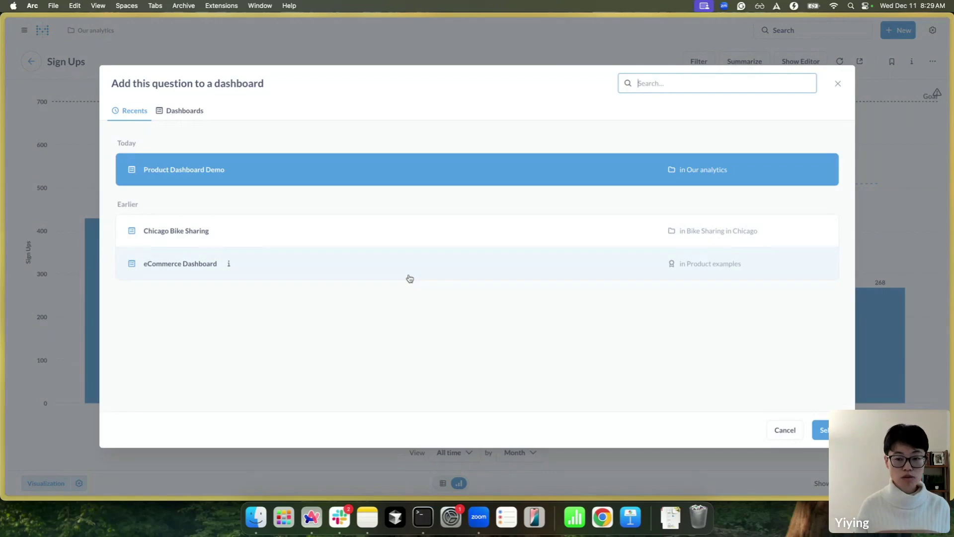
click(189, 115)
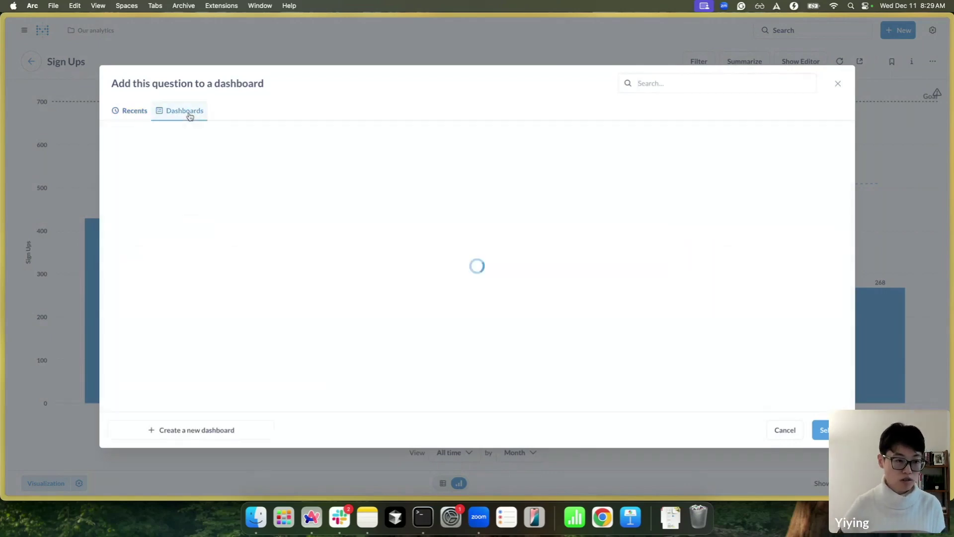
click(243, 428)
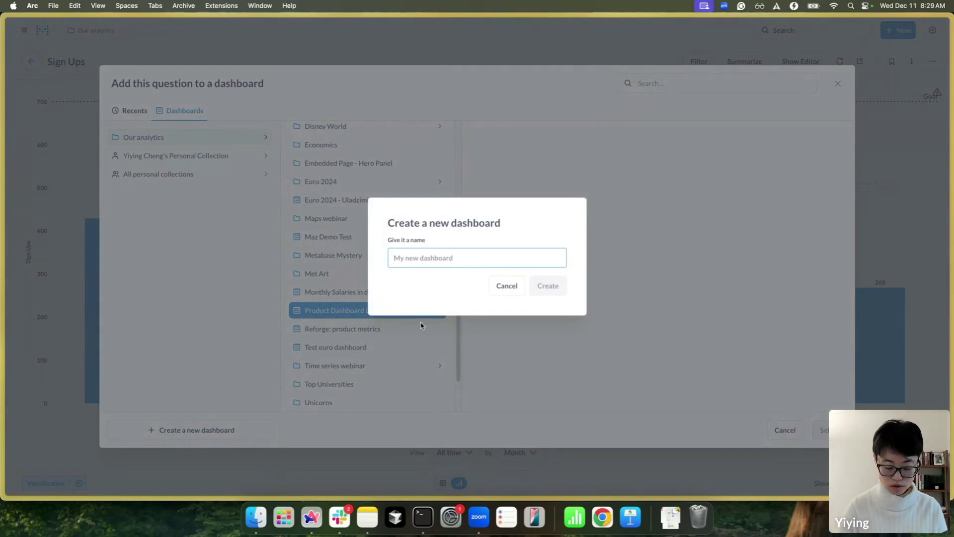
text(P)
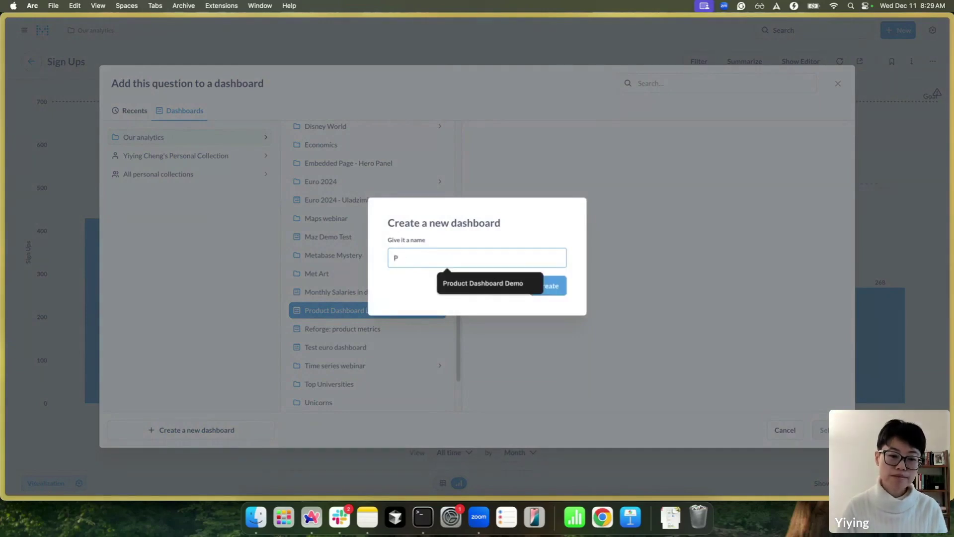
key(BackSpace)
text(Demo Live)
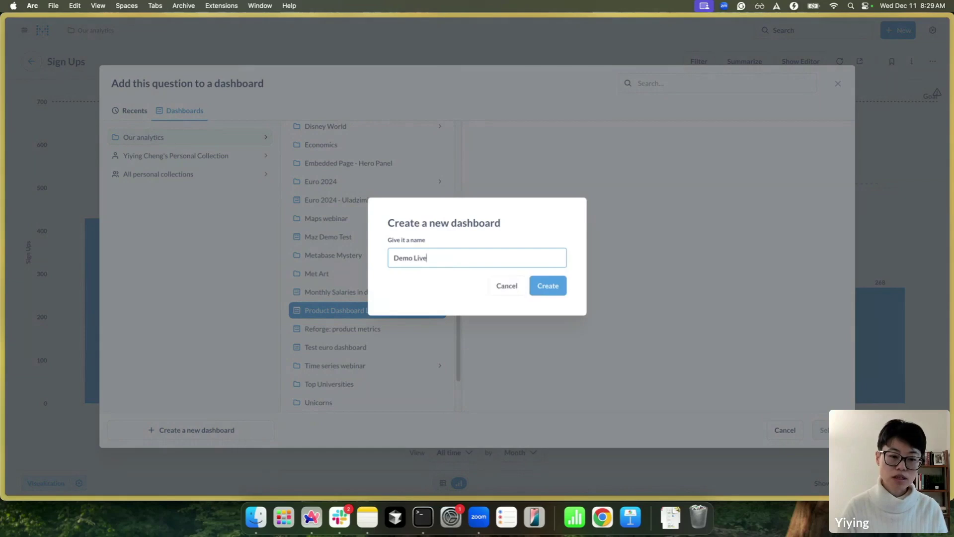
click(549, 286)
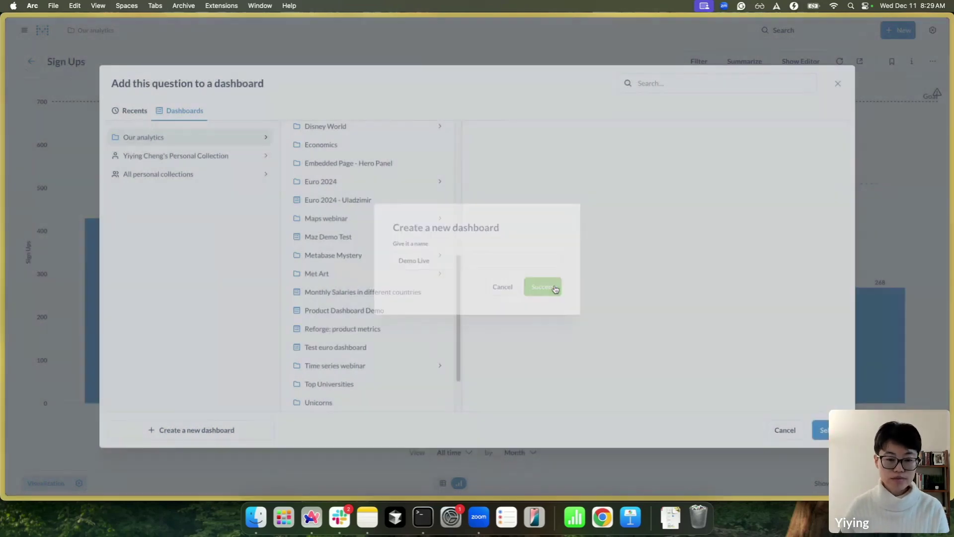
Place the Sign Ups question on the Demo Live dashboard, enlarging its card in both directions, and save the dashboard
scroll(428, 309, up, 6)
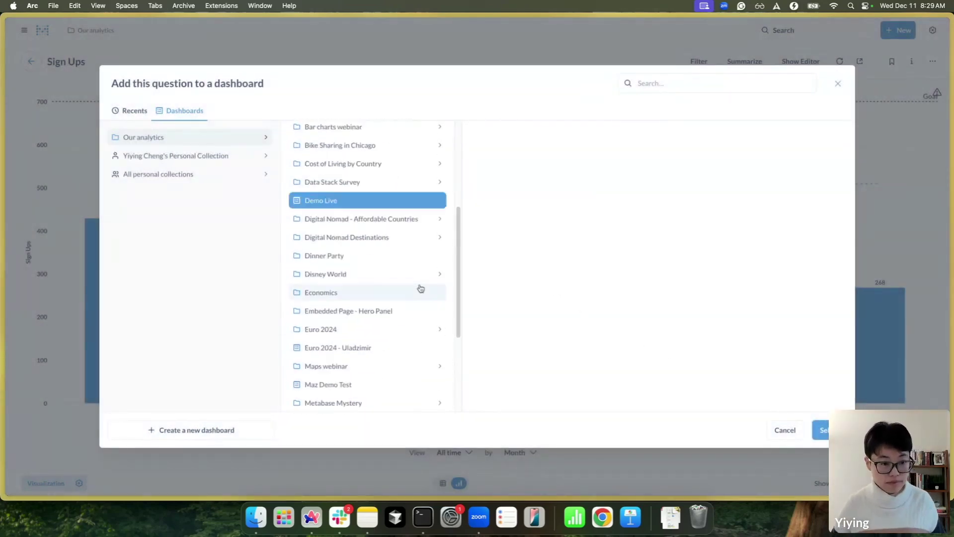
scroll(369, 336, down, 3)
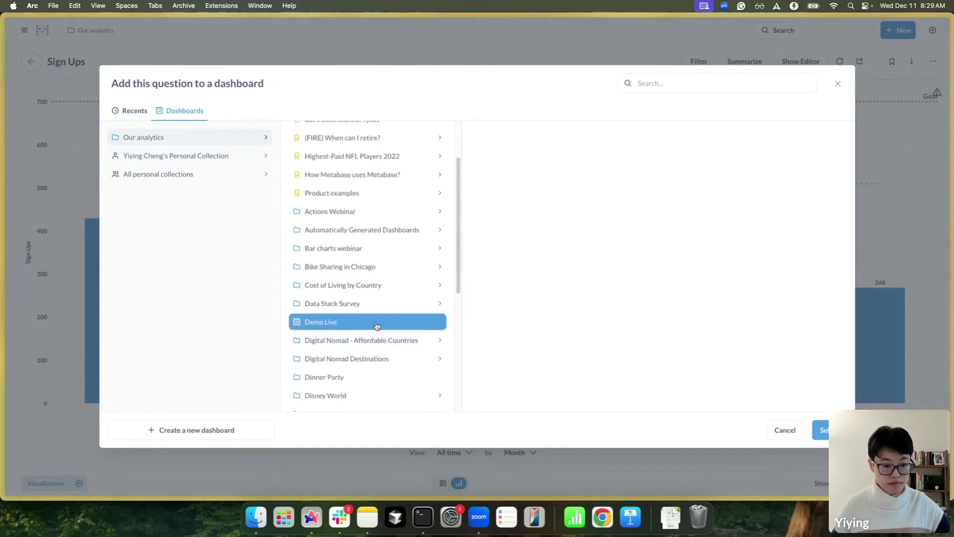
click(820, 438)
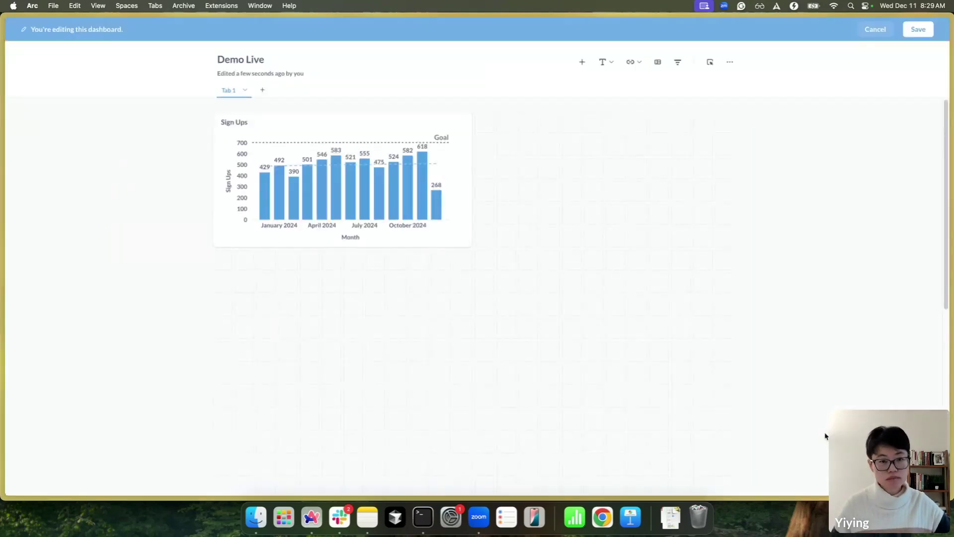
drag(468, 245, 485, 293)
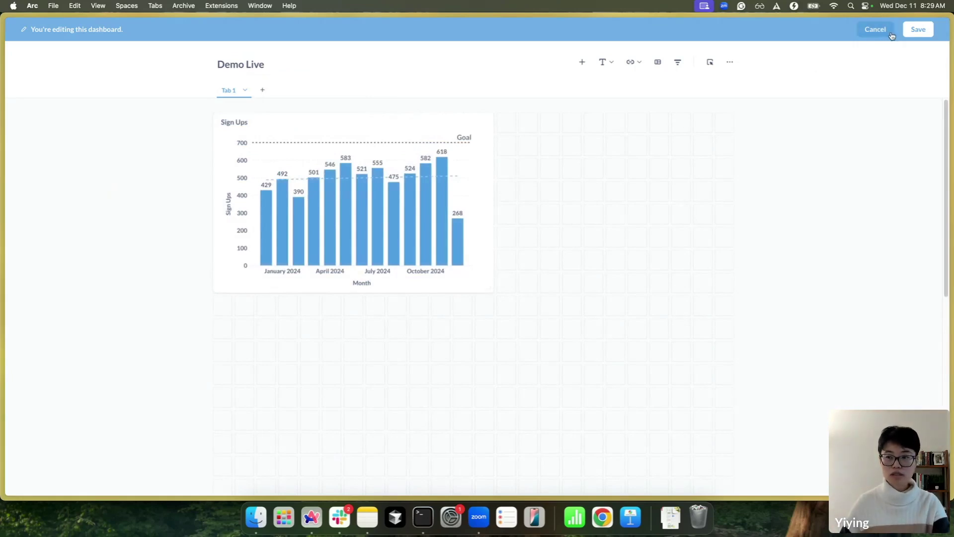
click(919, 33)
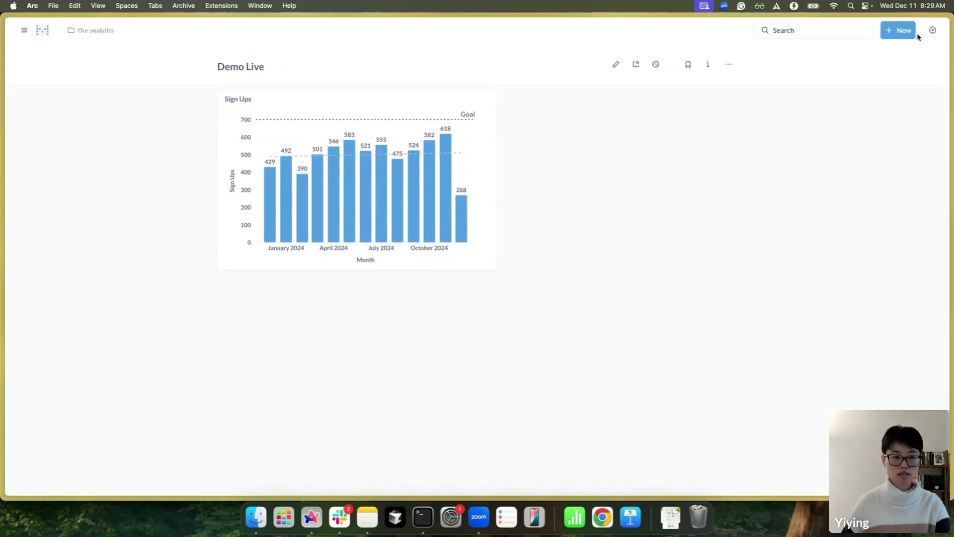
Open the Sign Ups question from the dashboard, add Channel as a second grouping in its query, and visualize the result
click(239, 101)
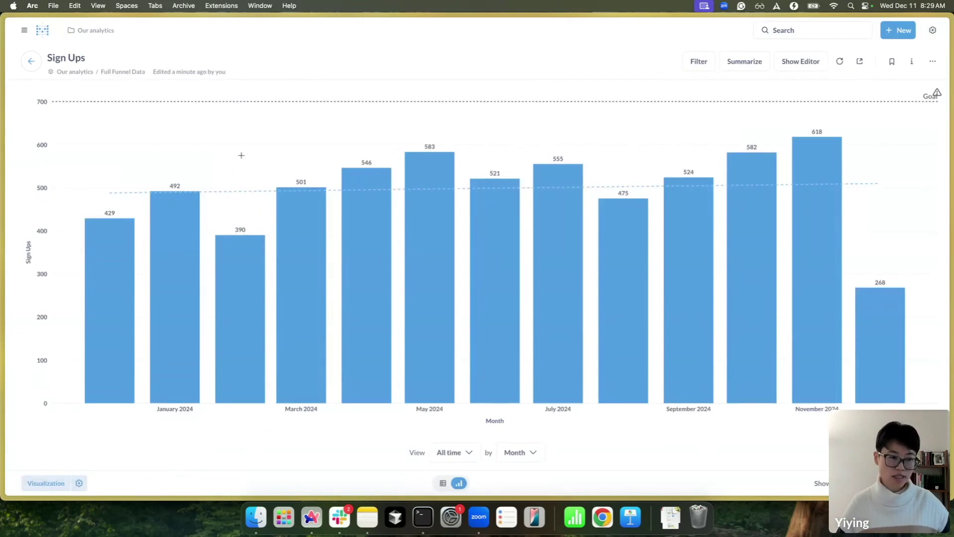
click(83, 488)
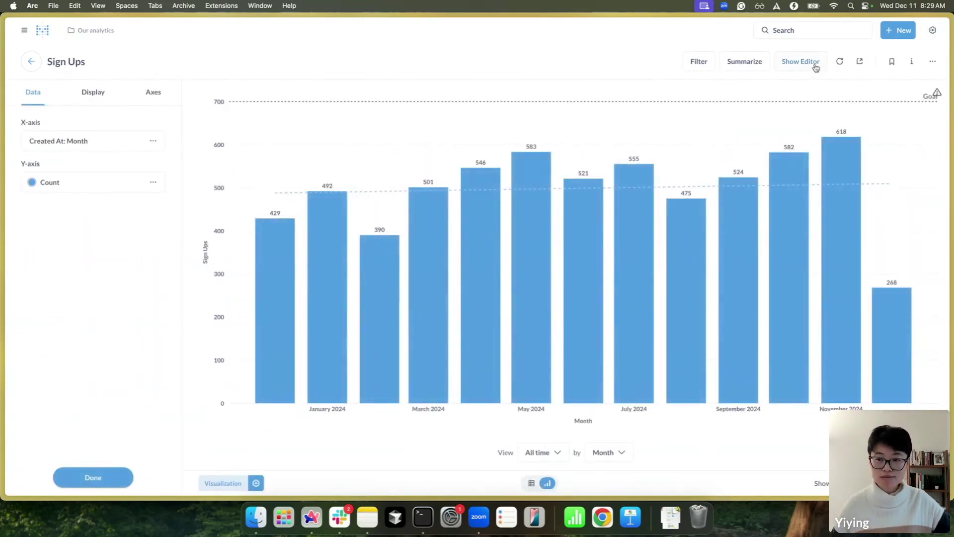
click(812, 65)
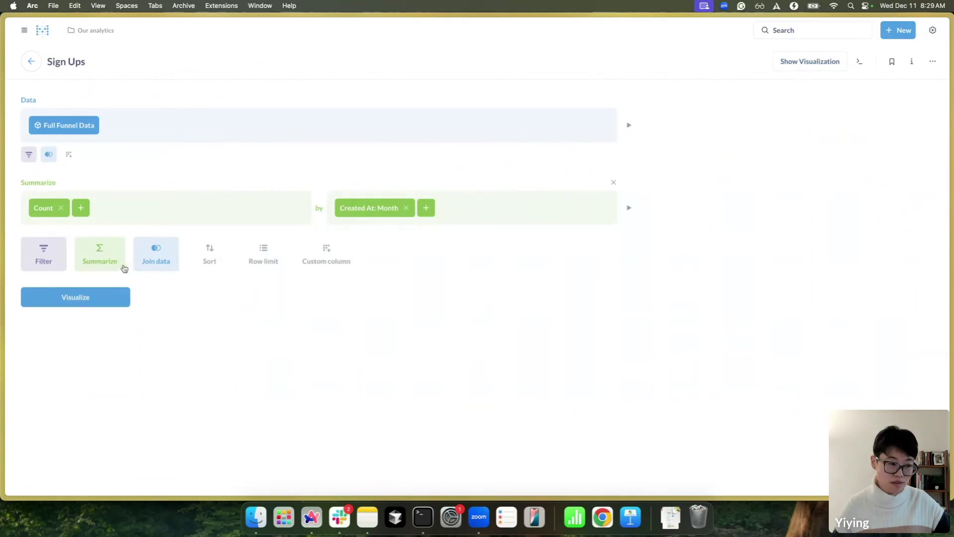
click(428, 210)
scroll(497, 338, down, 3)
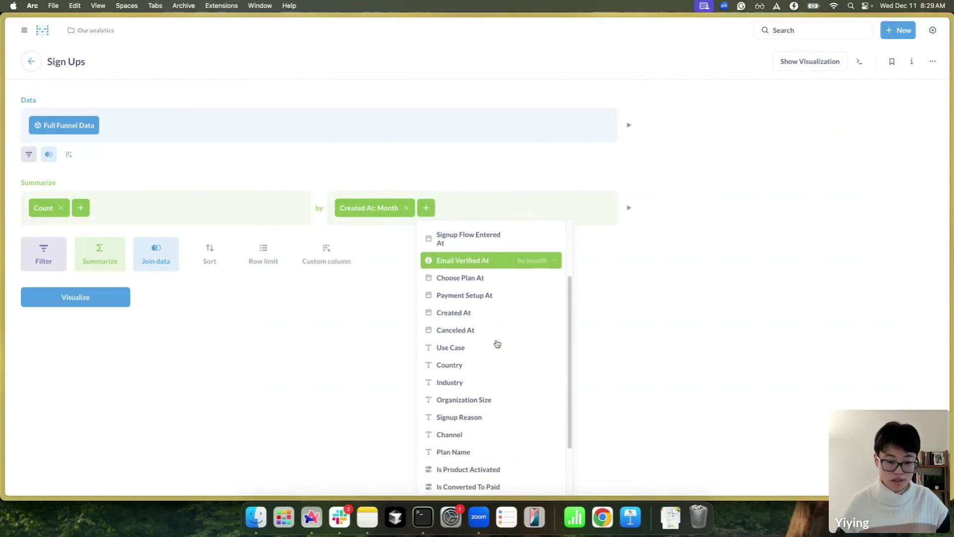
click(493, 436)
click(96, 299)
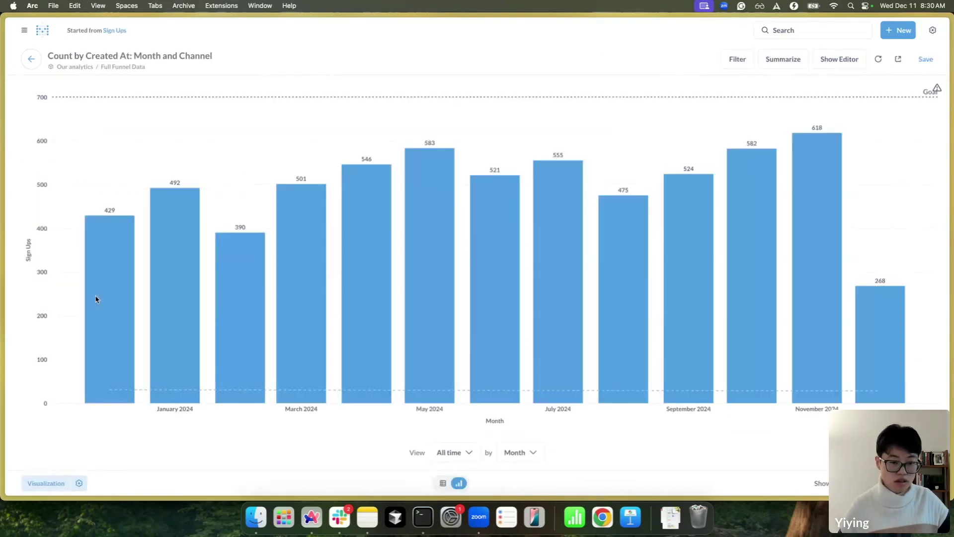
Examine the bar chart's data, display, axes and count series settings and the results table for a way to split by Channel
click(79, 483)
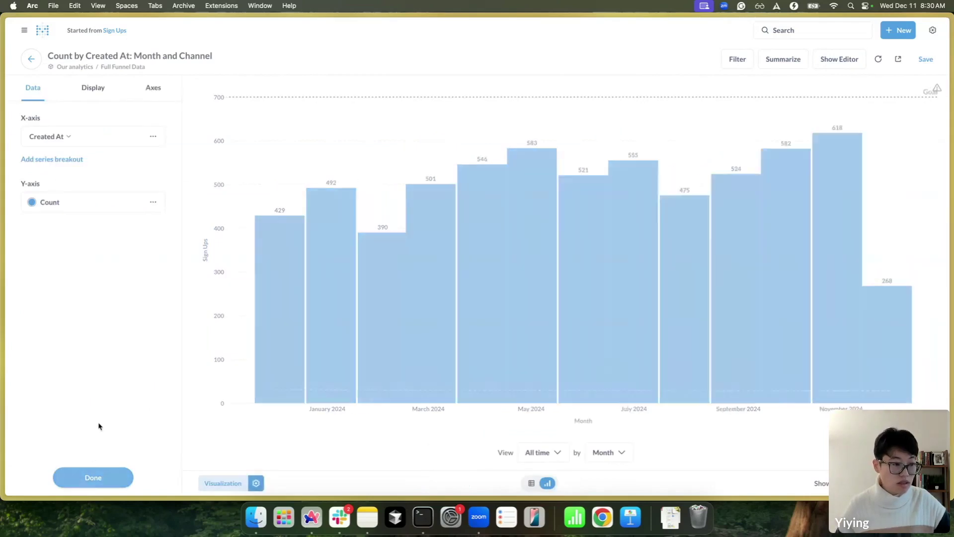
click(99, 94)
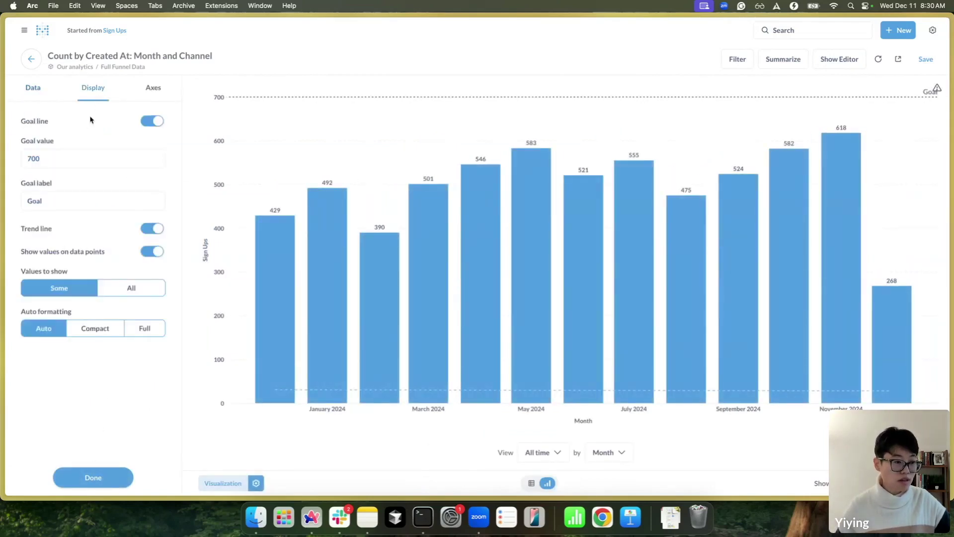
click(48, 91)
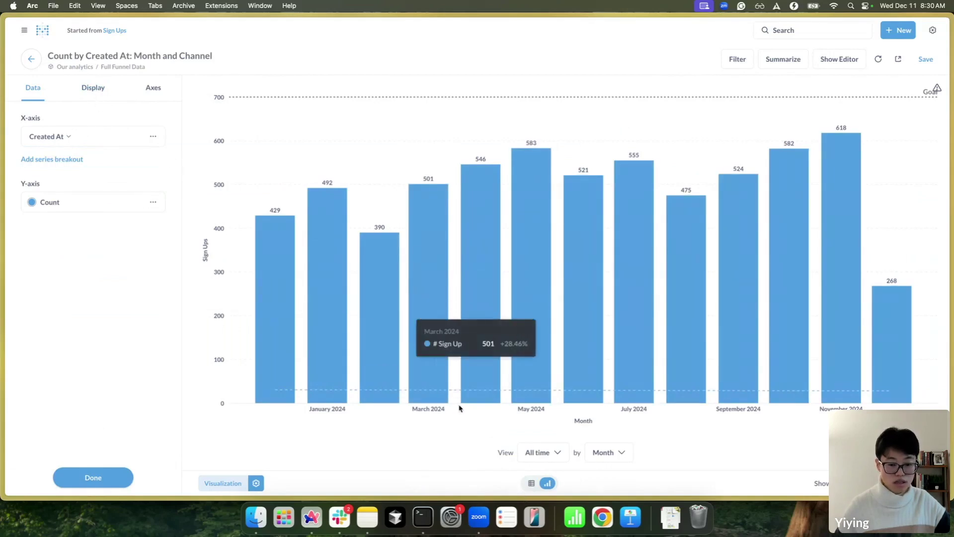
click(530, 485)
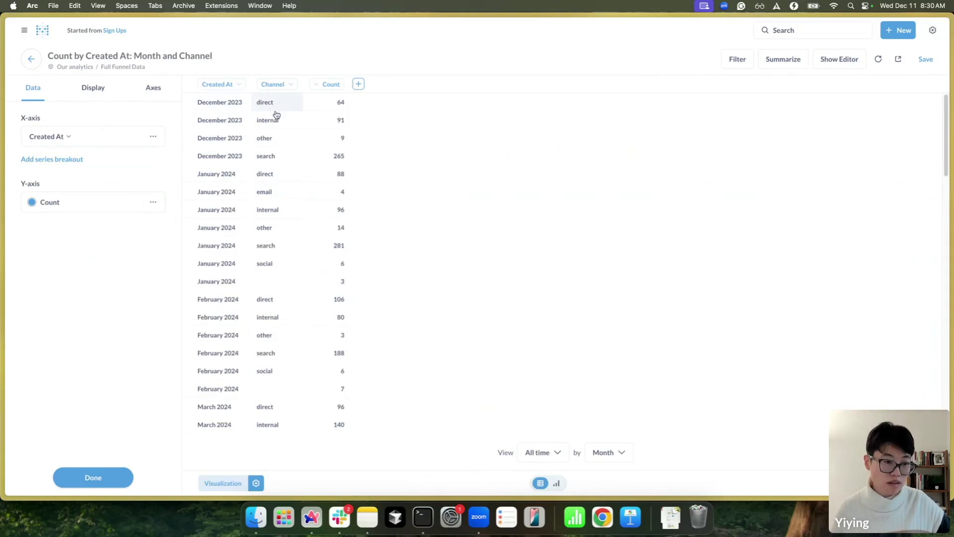
click(92, 95)
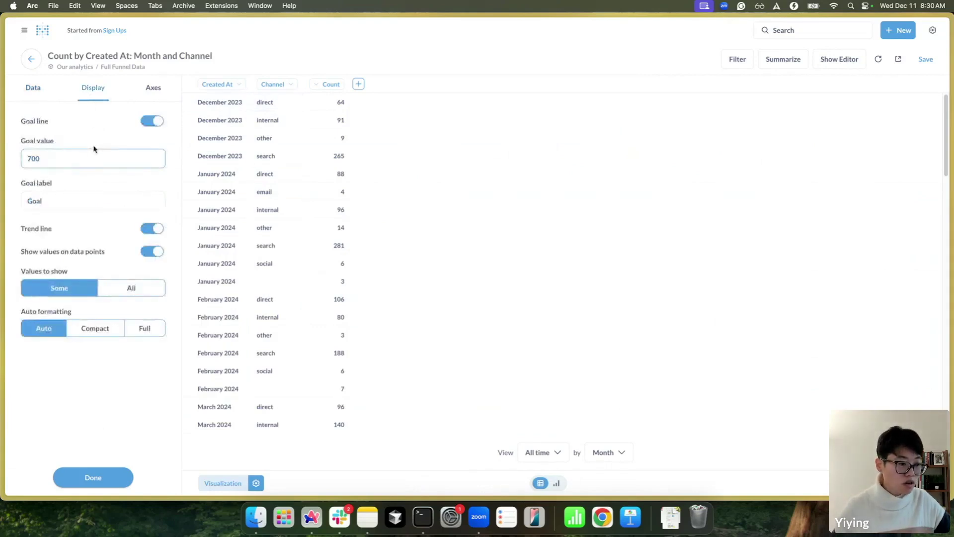
click(149, 90)
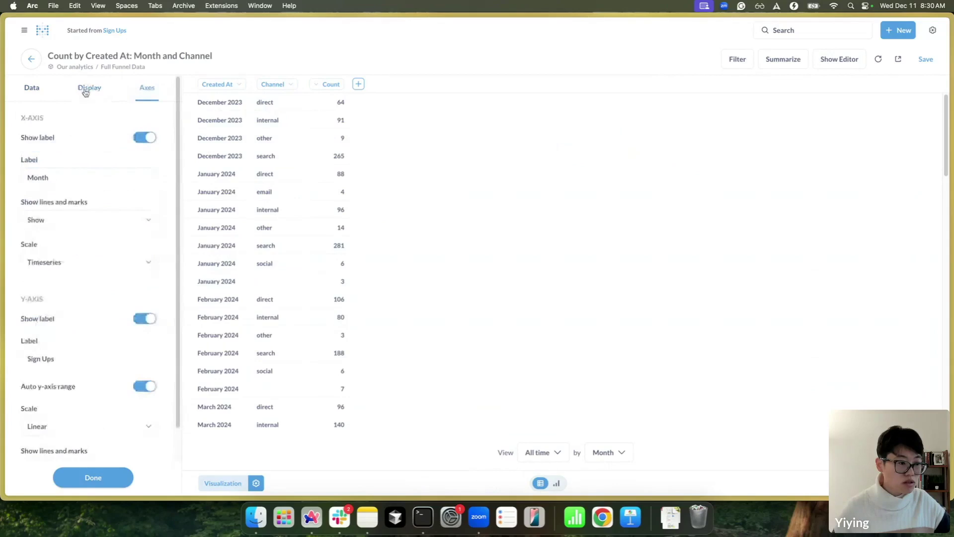
click(33, 89)
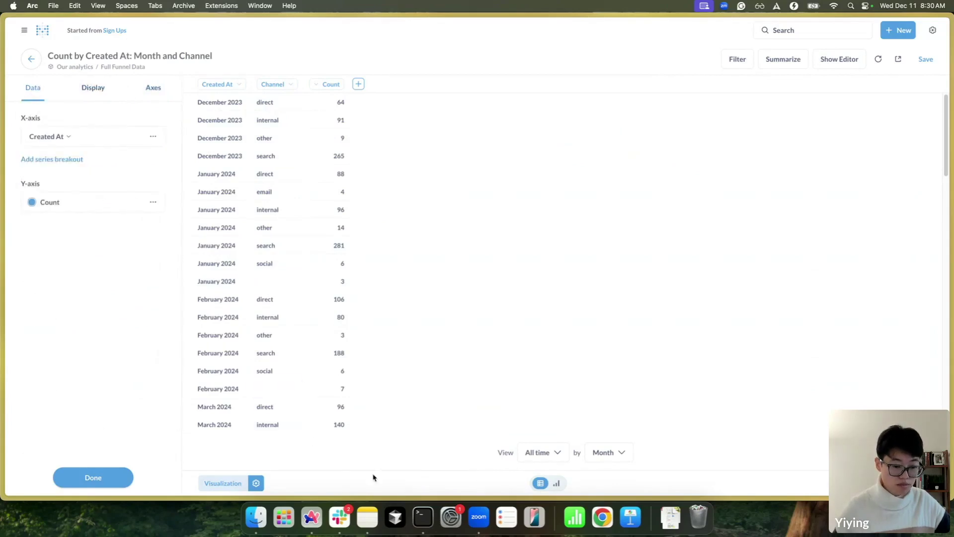
click(240, 481)
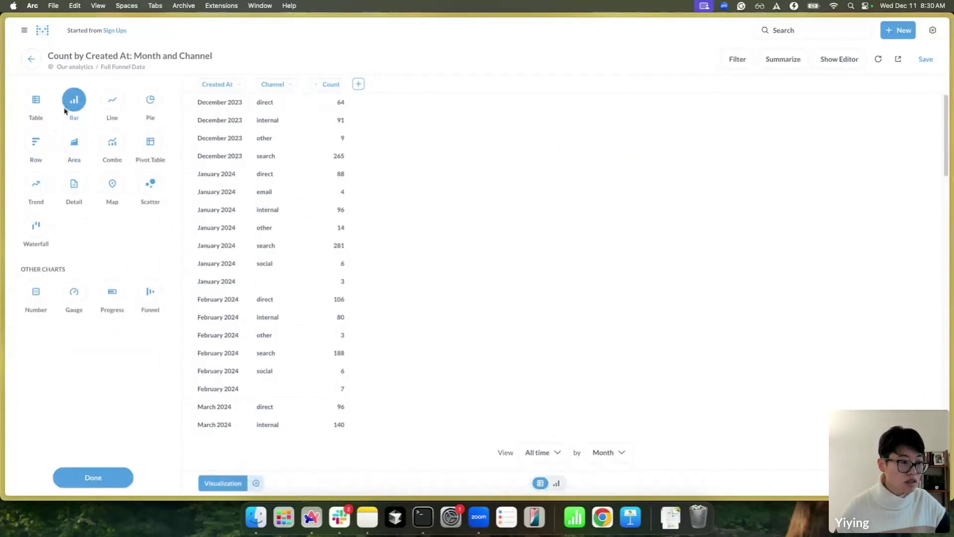
click(75, 98)
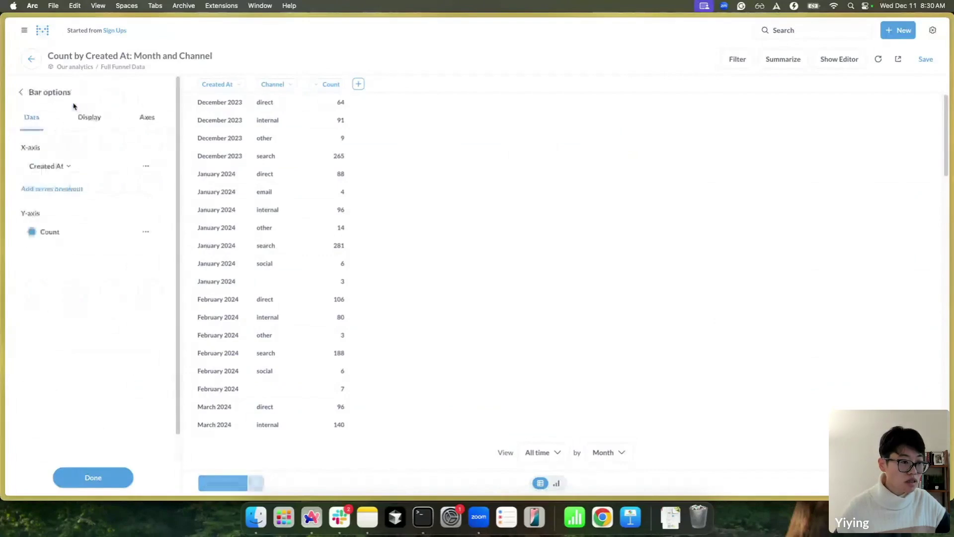
click(147, 235)
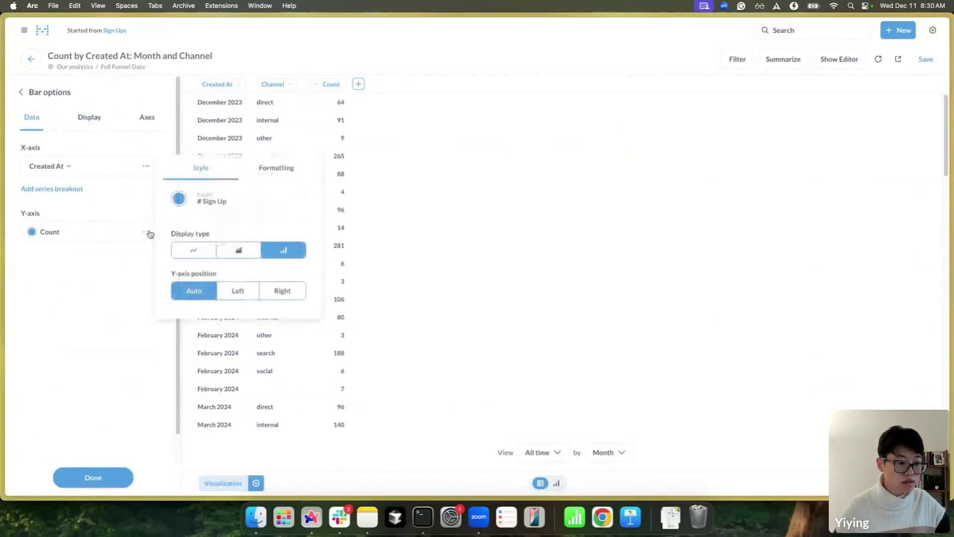
click(274, 165)
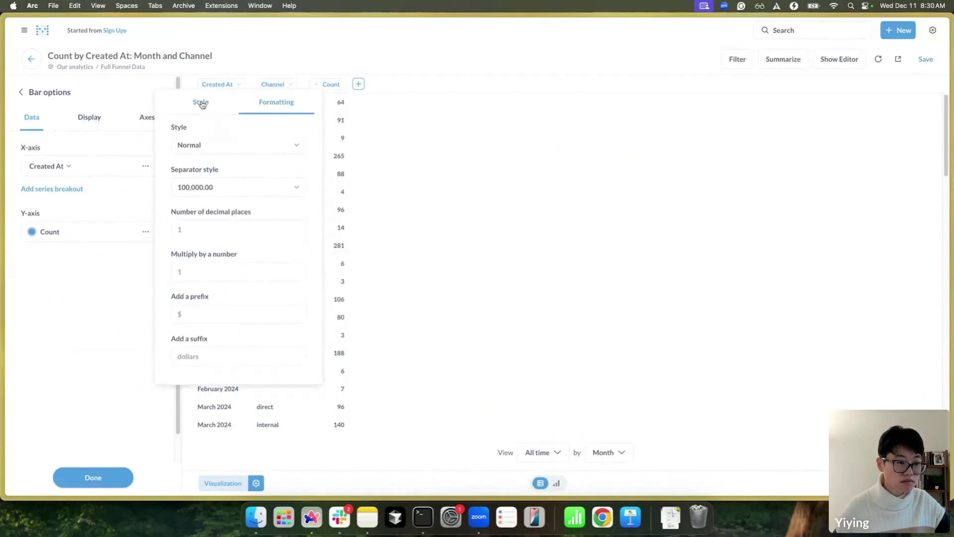
click(201, 102)
Turn off the trend line and the goal line for the bar chart
click(102, 114)
click(102, 115)
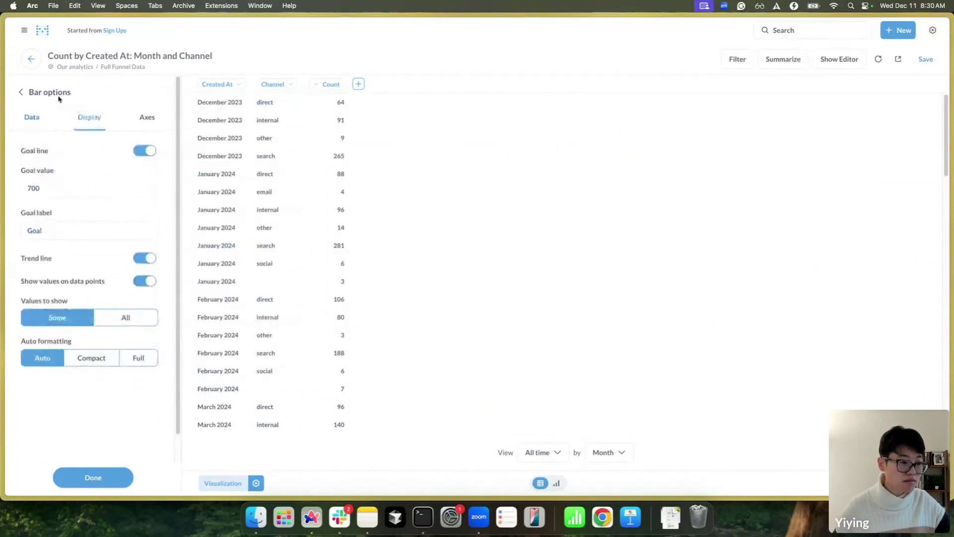
click(144, 258)
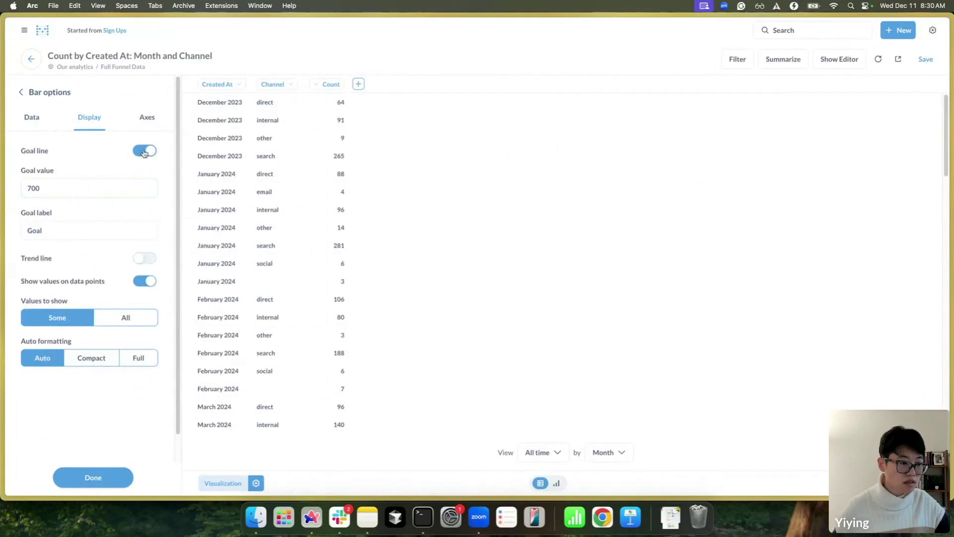
click(144, 151)
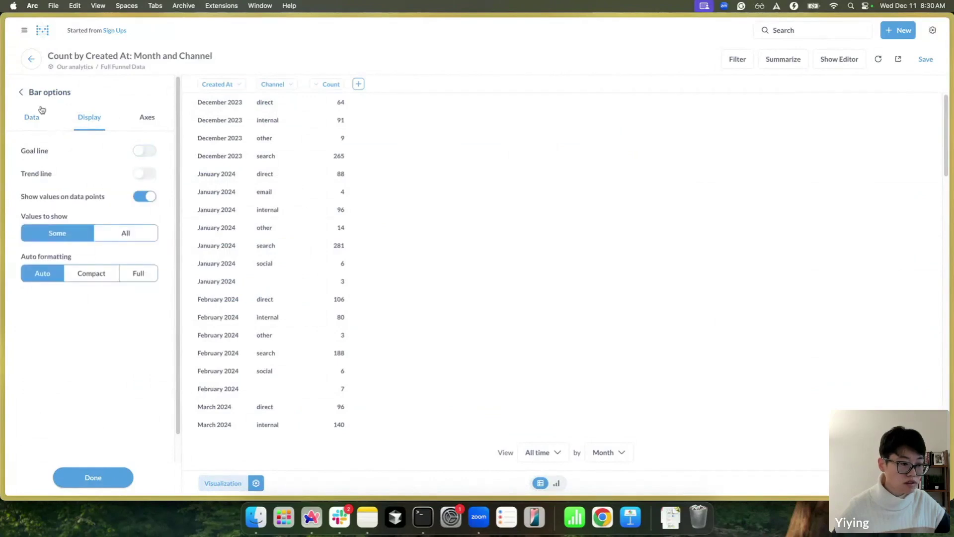
Add Channel as the bar chart's series breakout, set stacking to Stack, and show the result as a chart
click(32, 121)
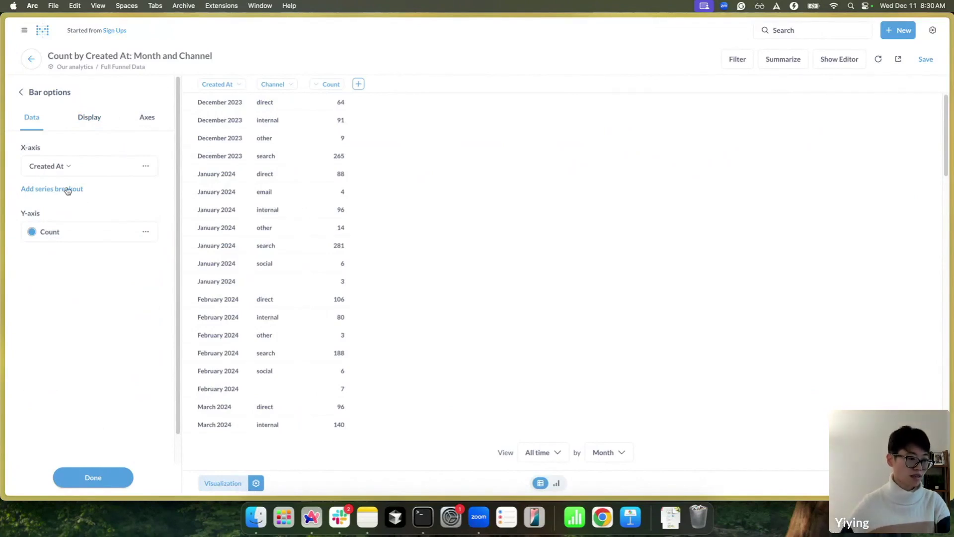
click(68, 190)
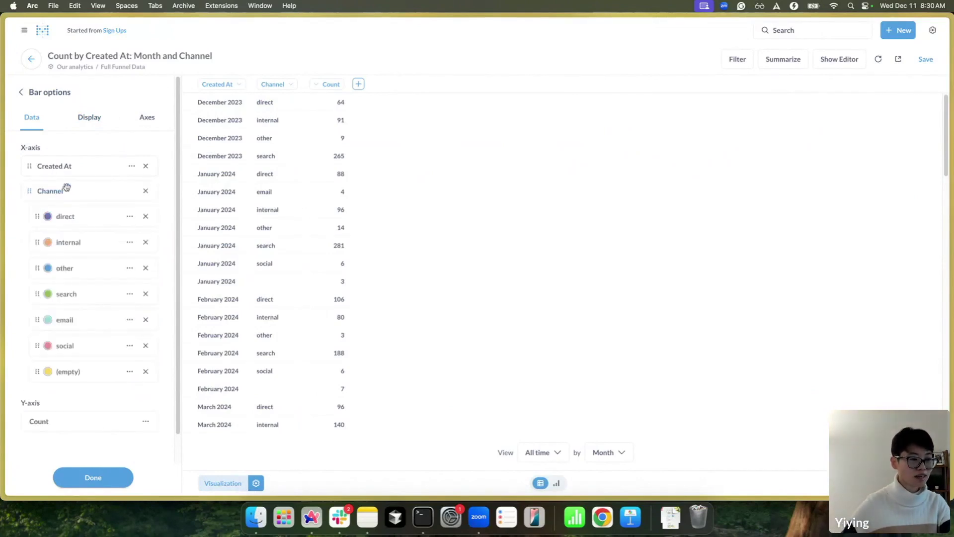
click(102, 123)
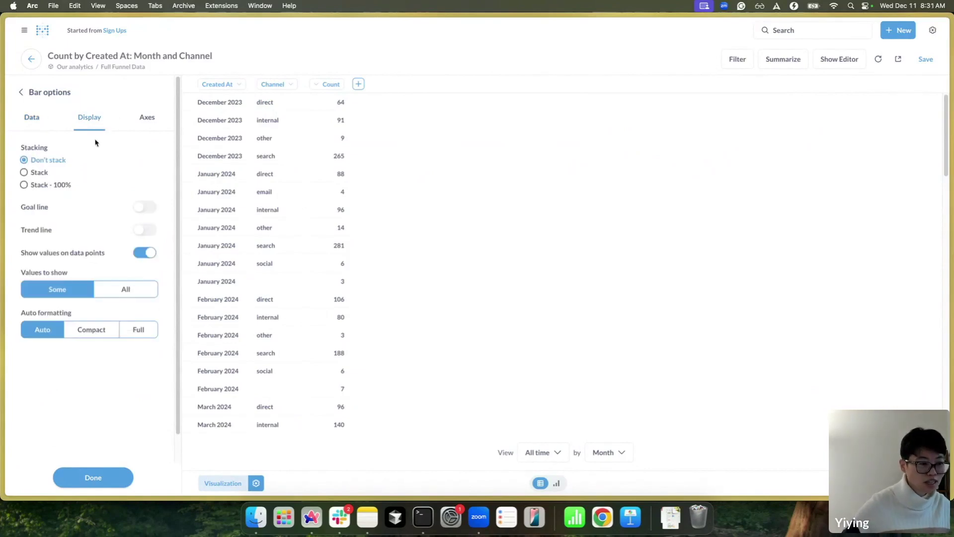
click(42, 174)
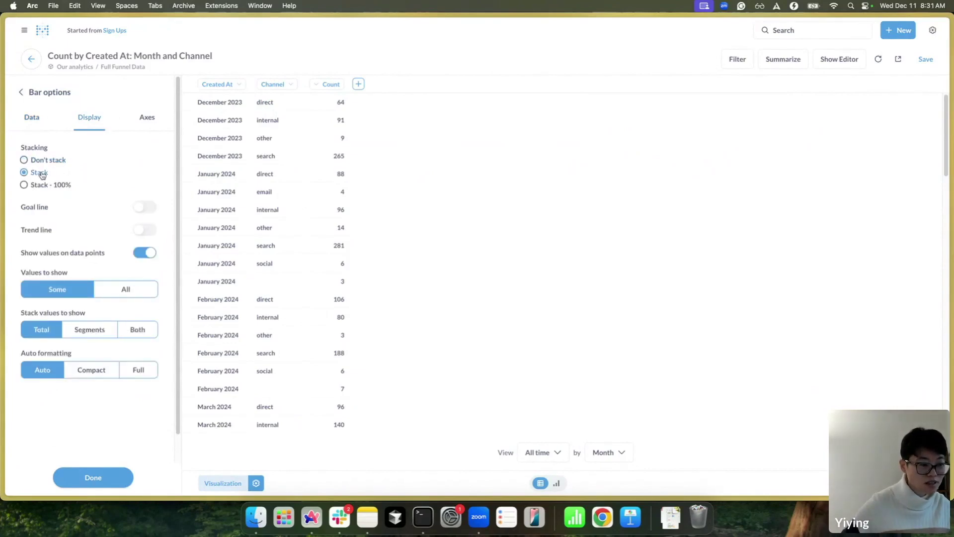
click(556, 483)
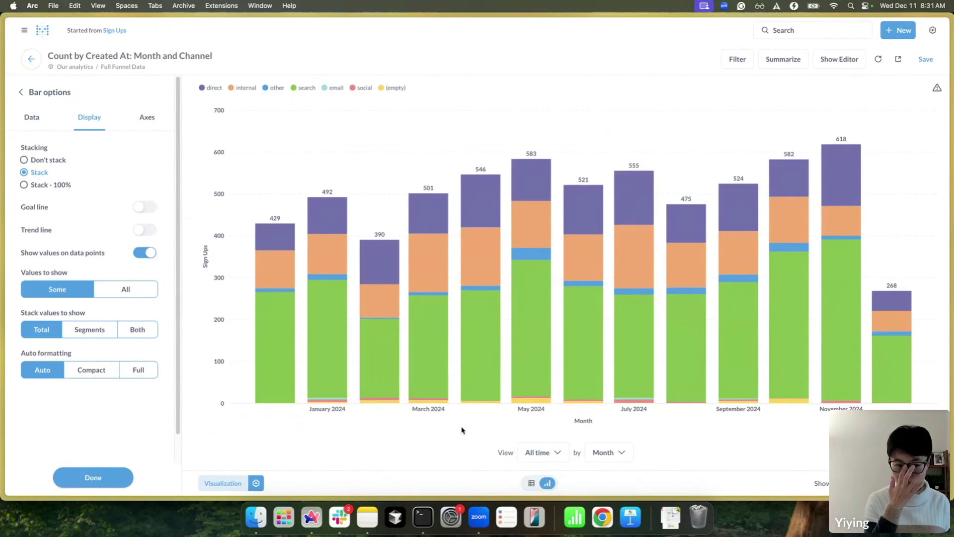
Save the stacked chart over the original Sign Ups question and open the Demo Live dashboard from the recent items
mouse_move(526, 330)
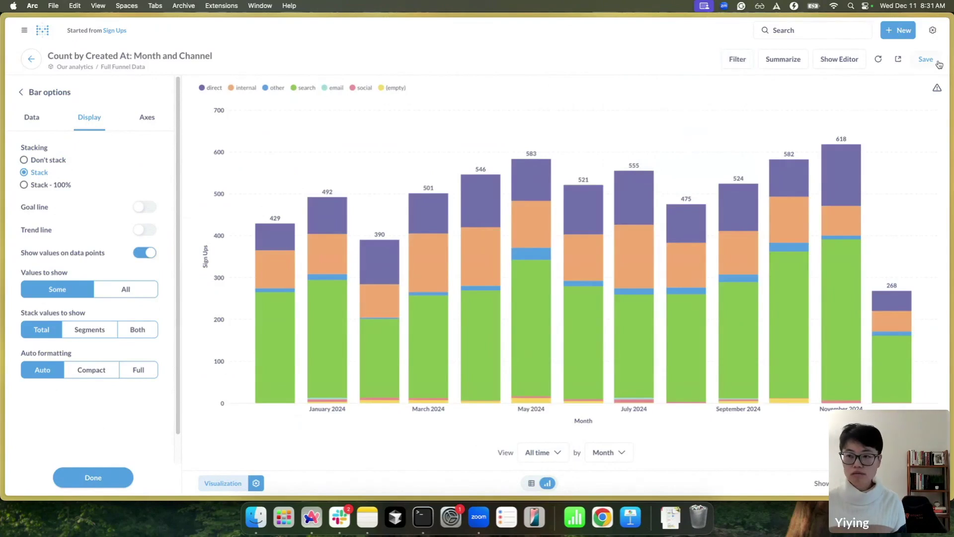
click(926, 60)
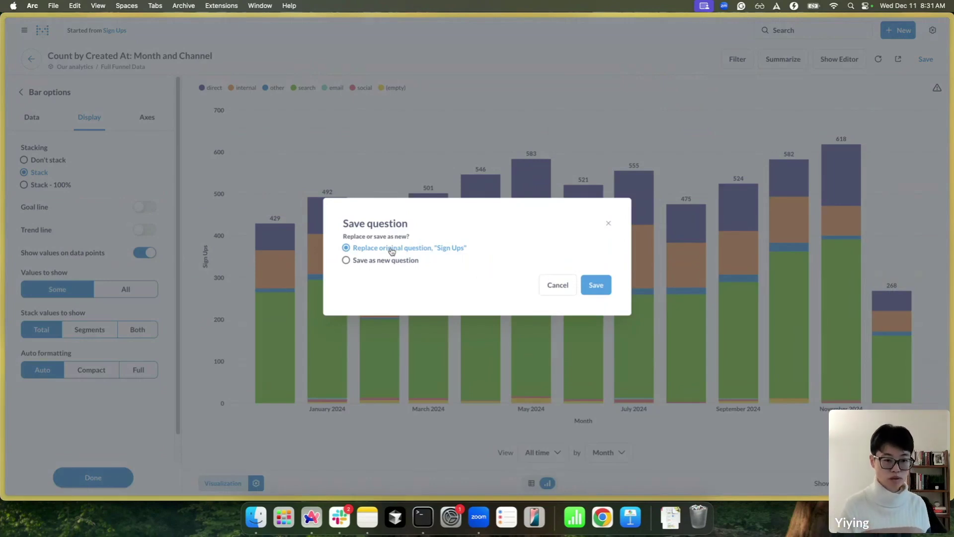
click(590, 287)
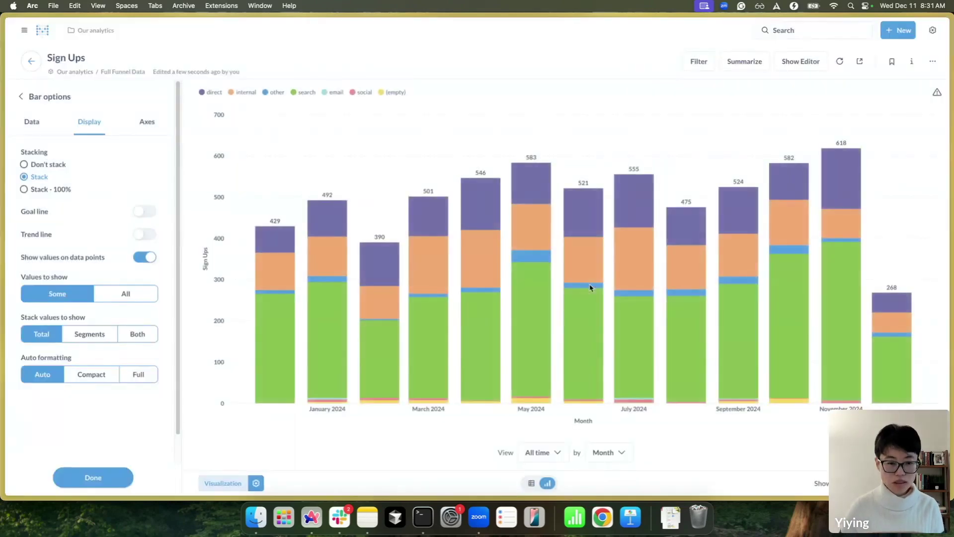
click(790, 31)
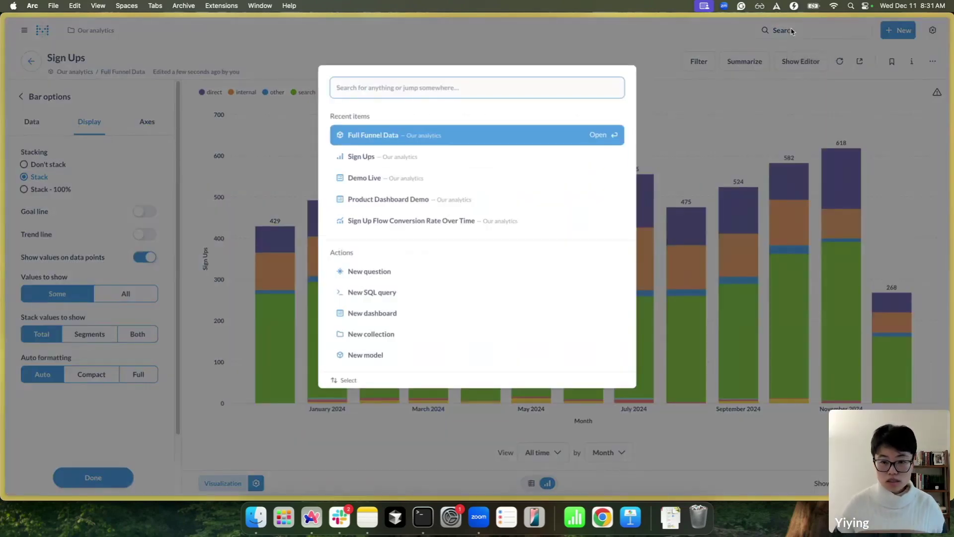
click(429, 173)
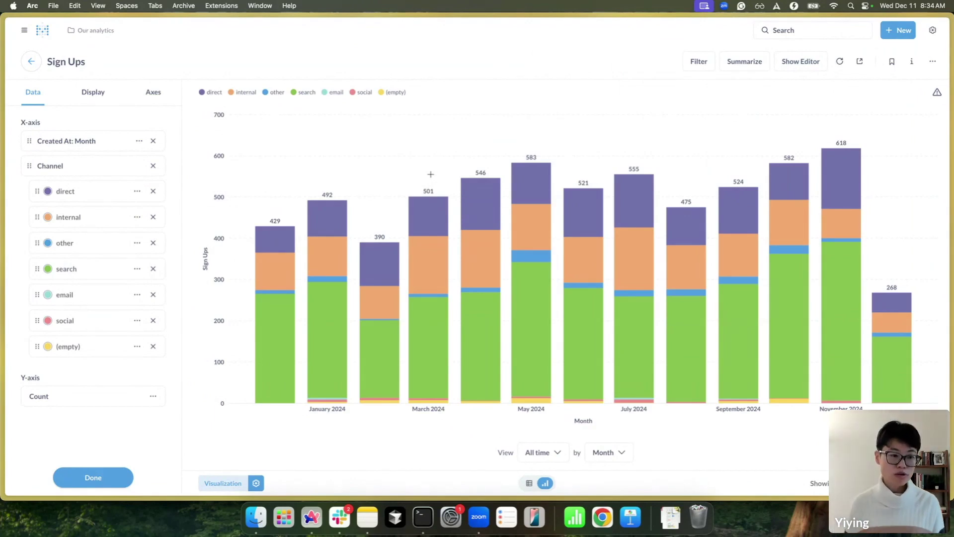
Examine the Sign Ups by Plan chart in the Acquisition section of the Product Dashboard Demo
mouse_move(14, 204)
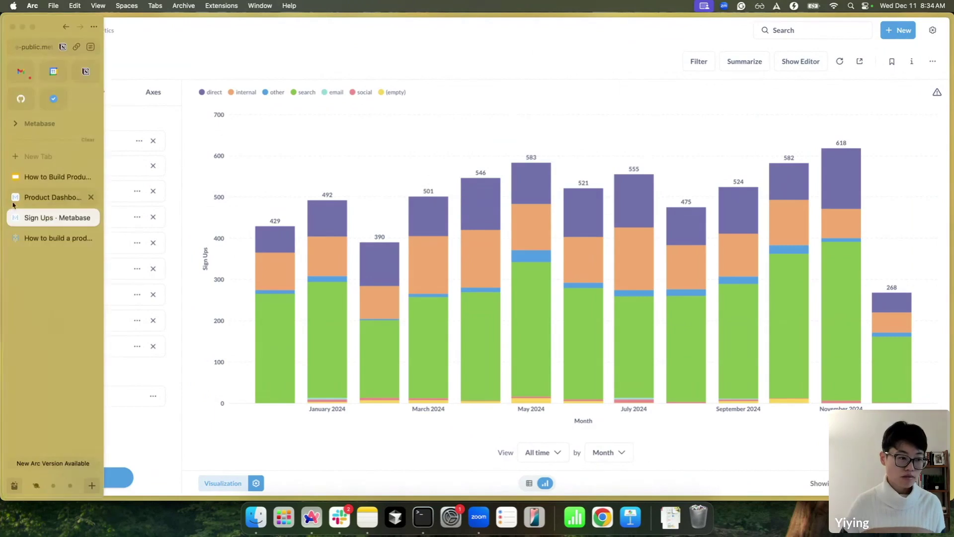
click(50, 197)
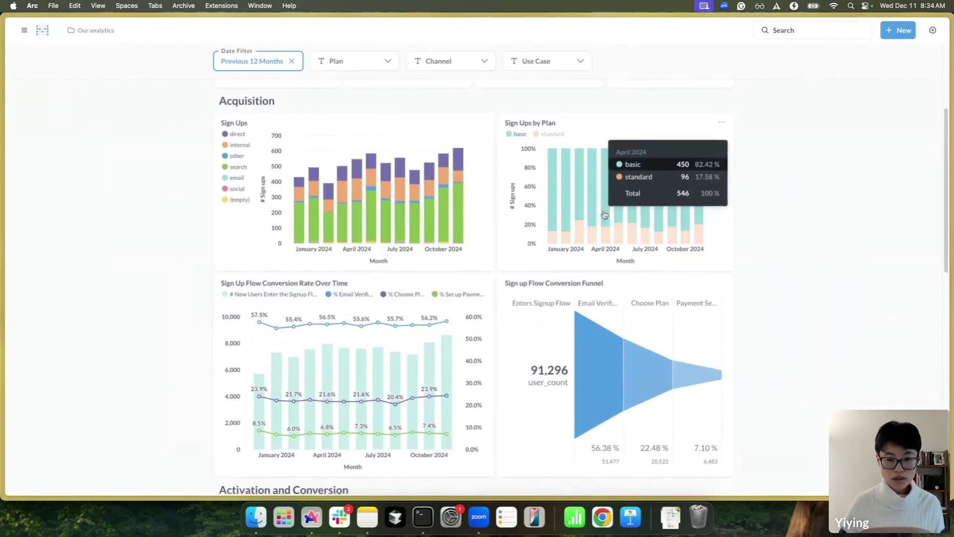
scroll(604, 214, up, 1)
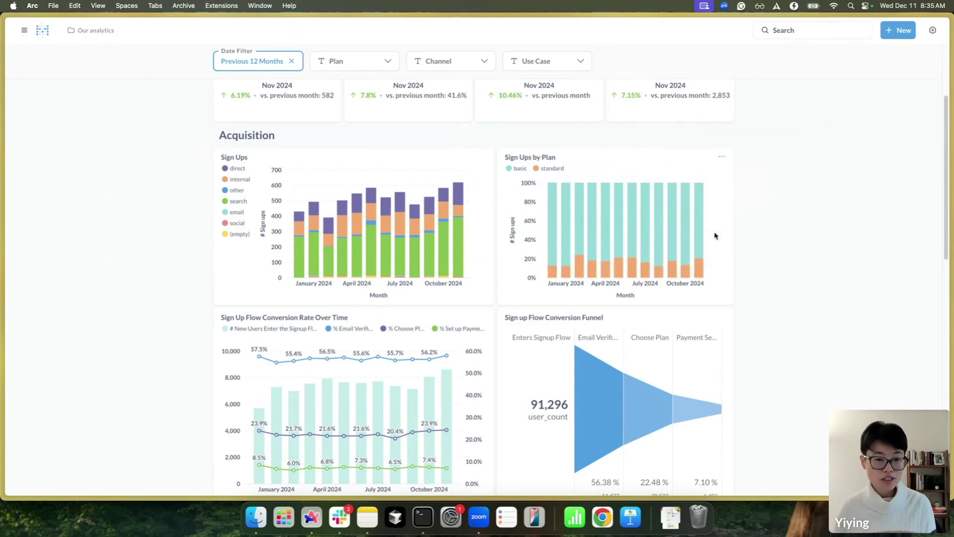
Return to the Sign Ups question, replace its Channel grouping with Plan Name in the query, and visualize the result
mouse_move(5, 194)
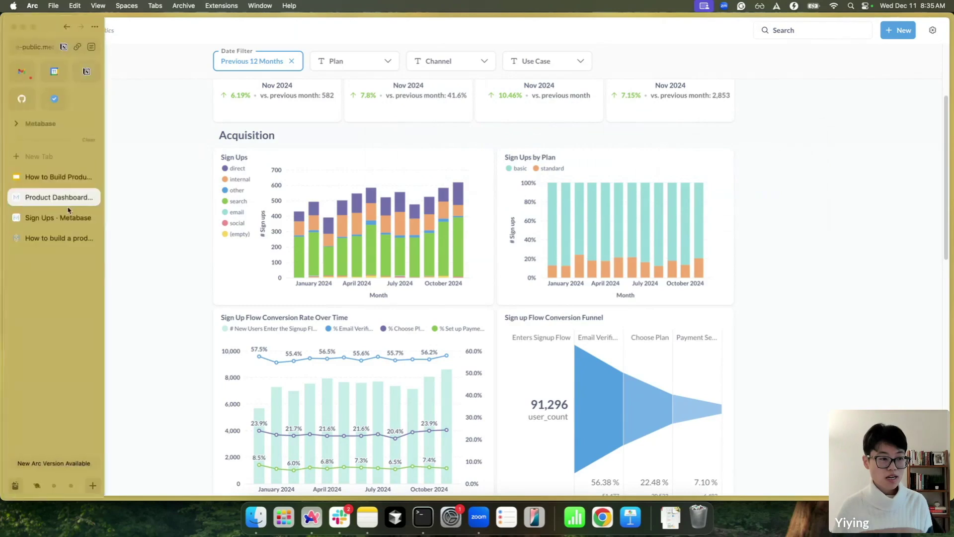
click(57, 217)
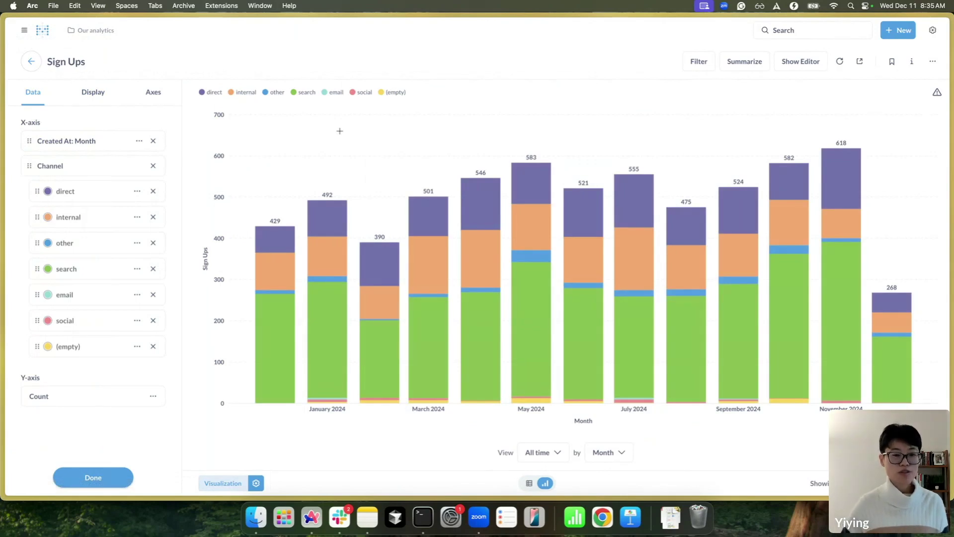
click(781, 65)
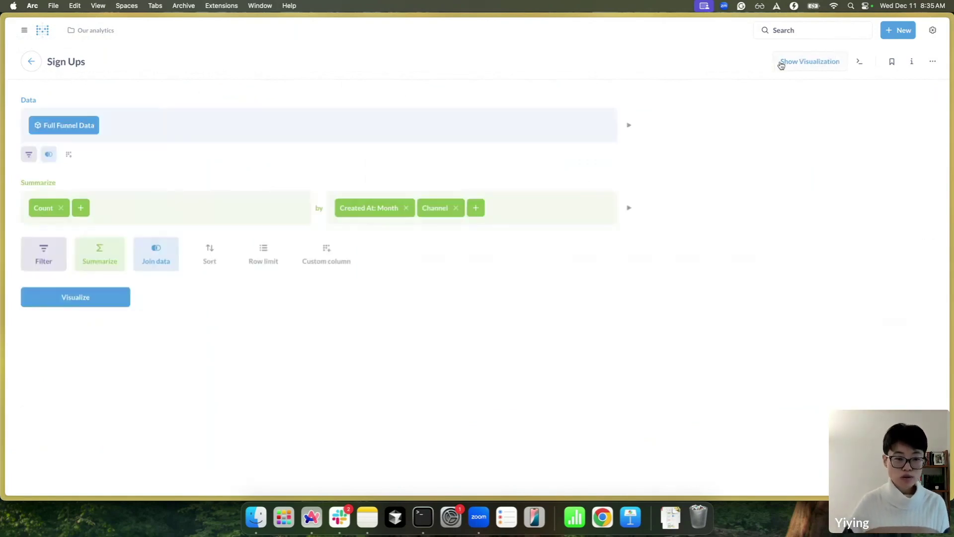
click(439, 213)
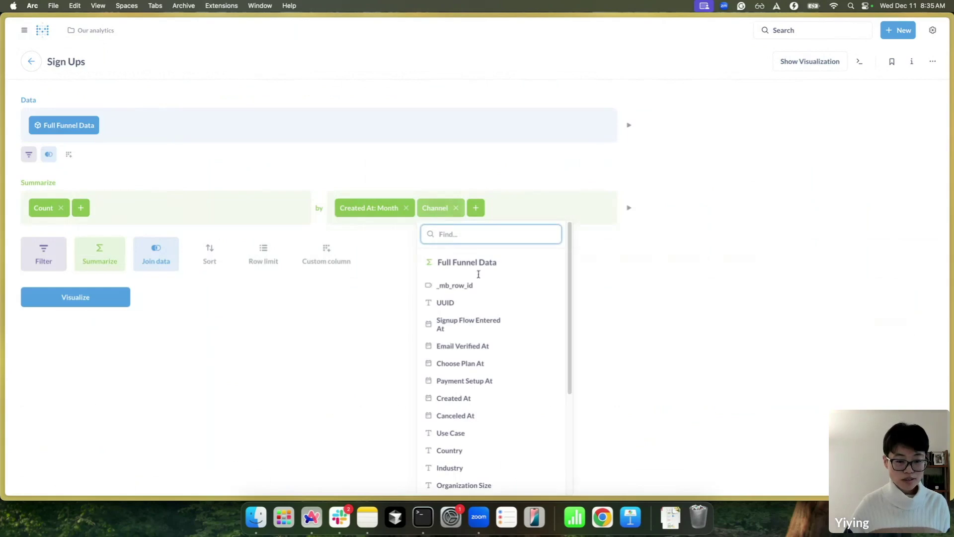
scroll(465, 425, down, 2)
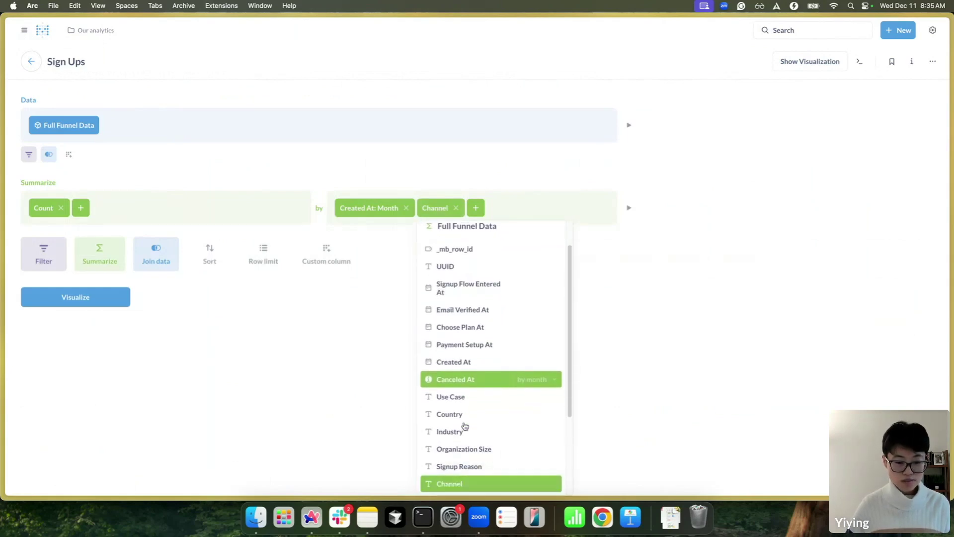
scroll(466, 427, down, 2)
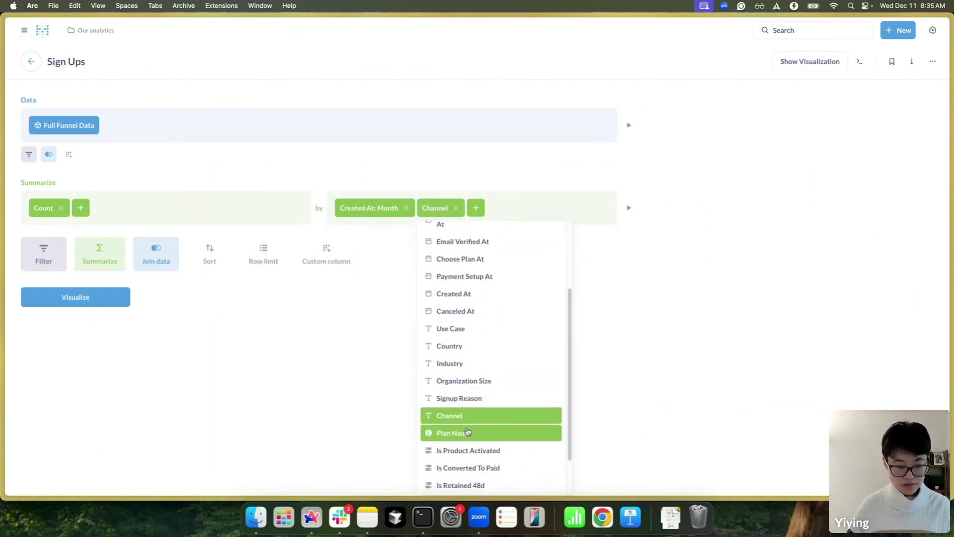
click(467, 433)
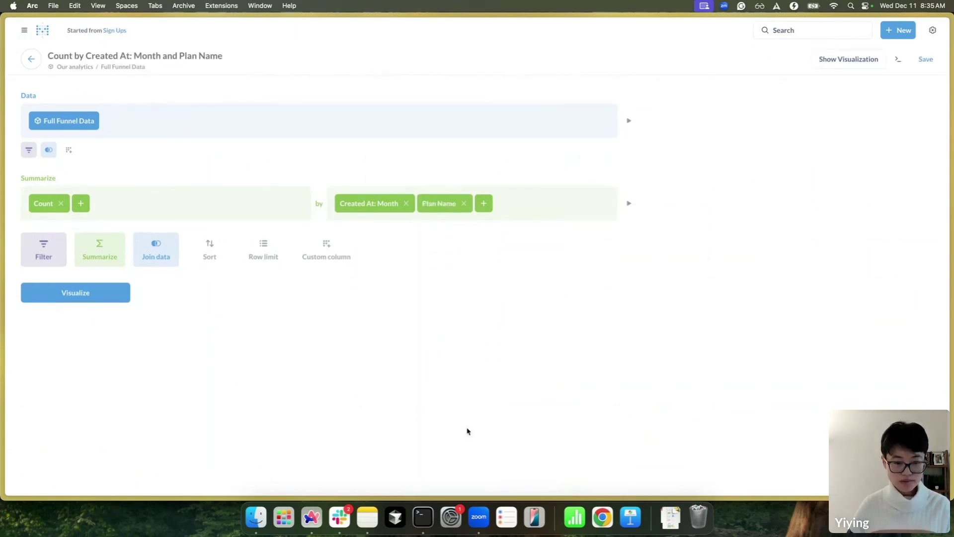
click(100, 300)
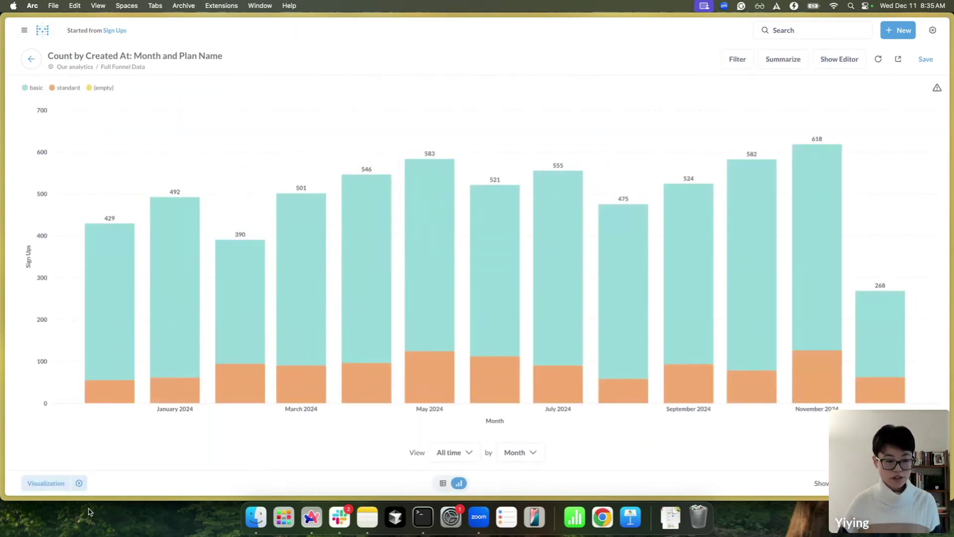
Set the Plan Name bar chart's stacking to Stack - 100%
click(80, 485)
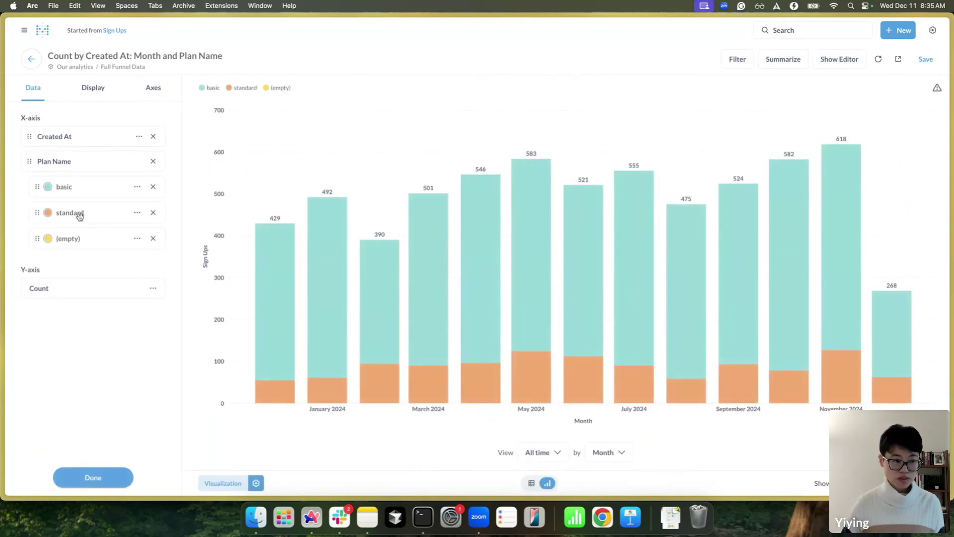
click(93, 94)
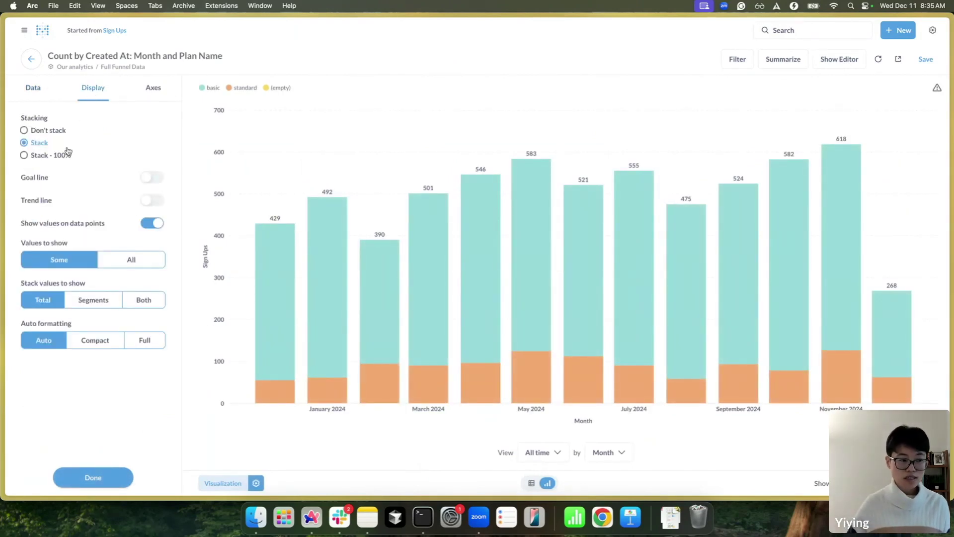
click(24, 155)
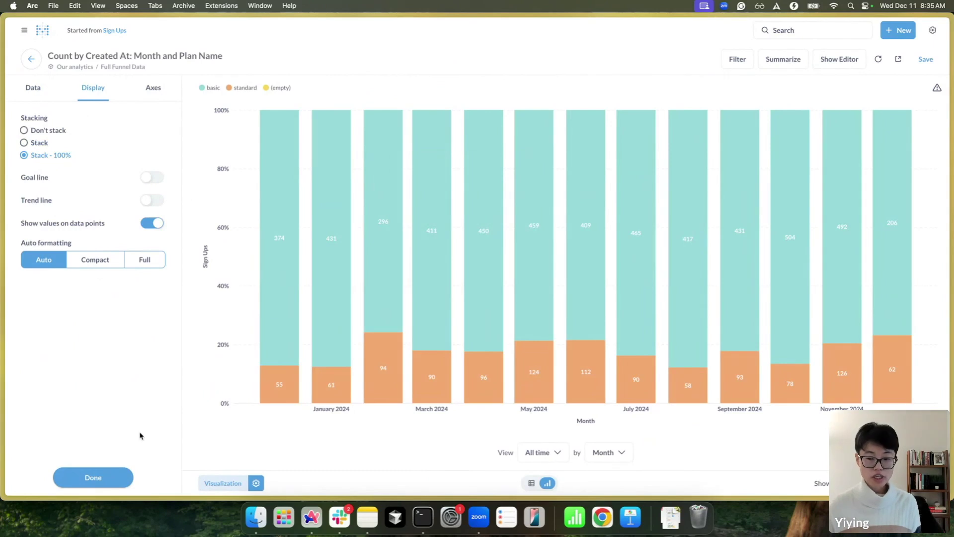
mouse_move(269, 391)
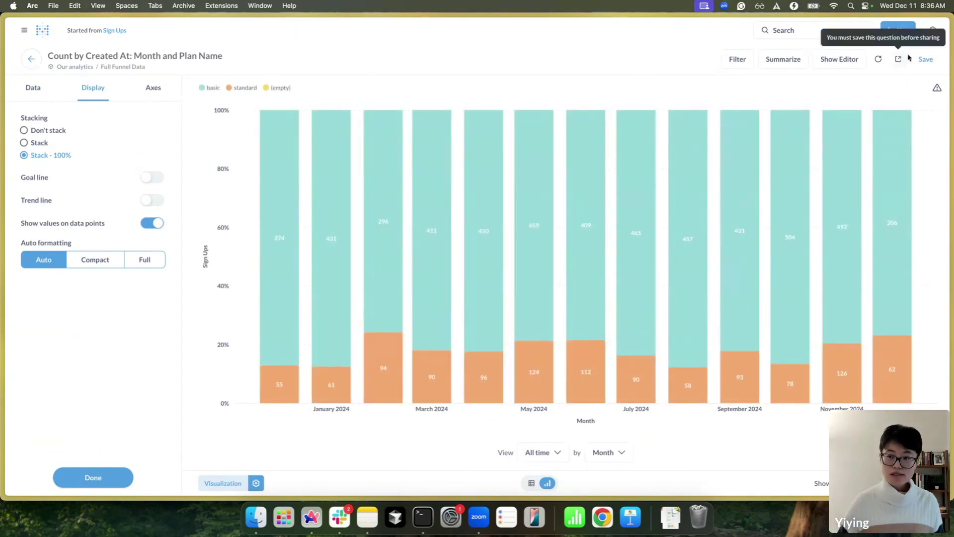
Save the chart as a new question named Sign Ups by Plan Mix and add it to the Demo Live dashboard
click(925, 60)
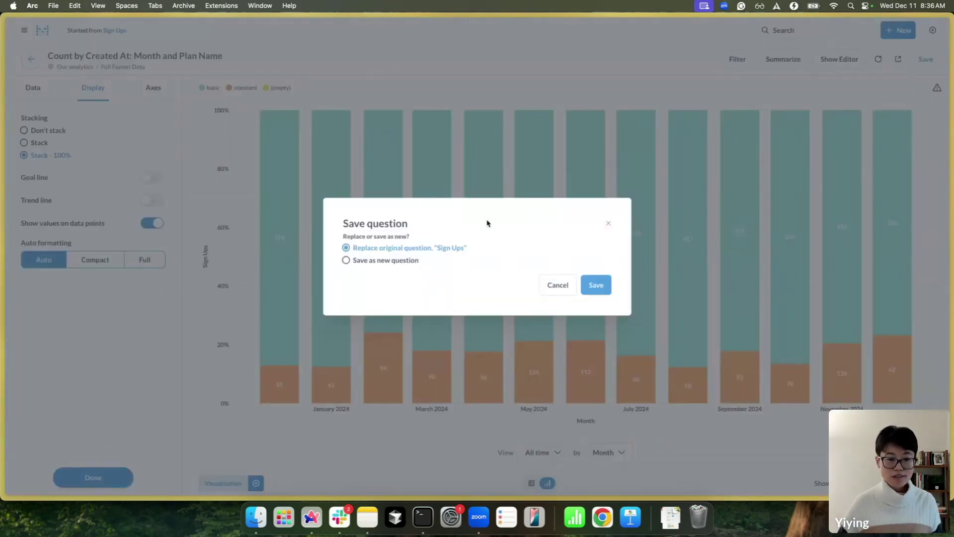
click(380, 261)
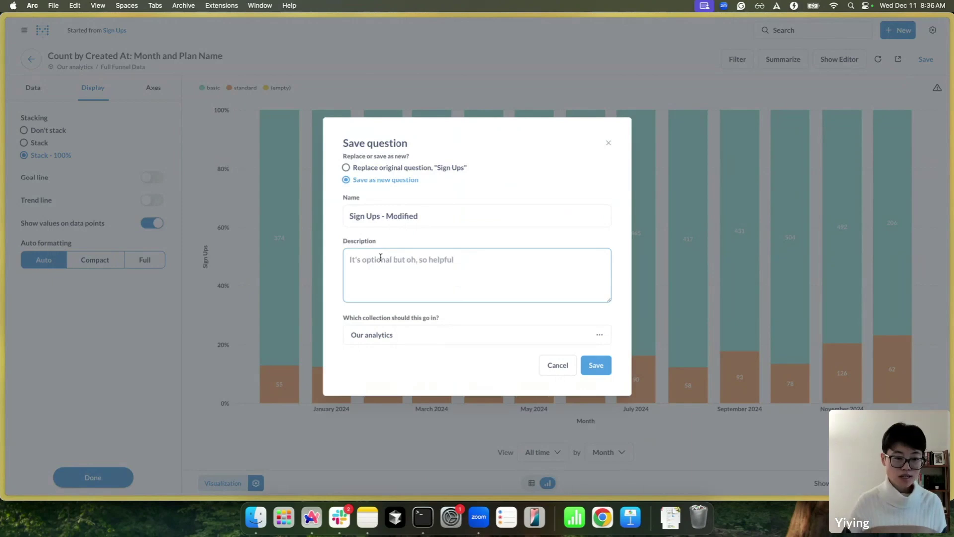
double_click(386, 216)
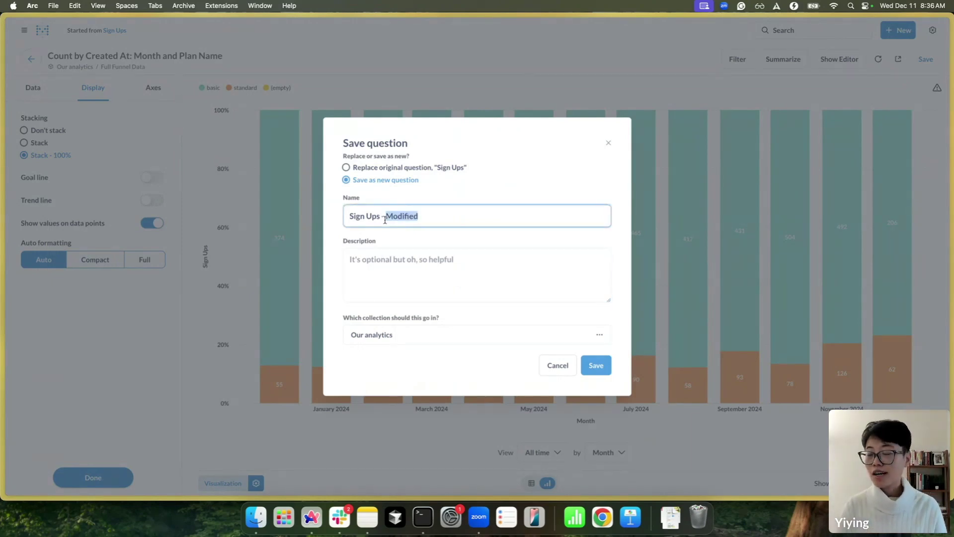
key(BackSpace)
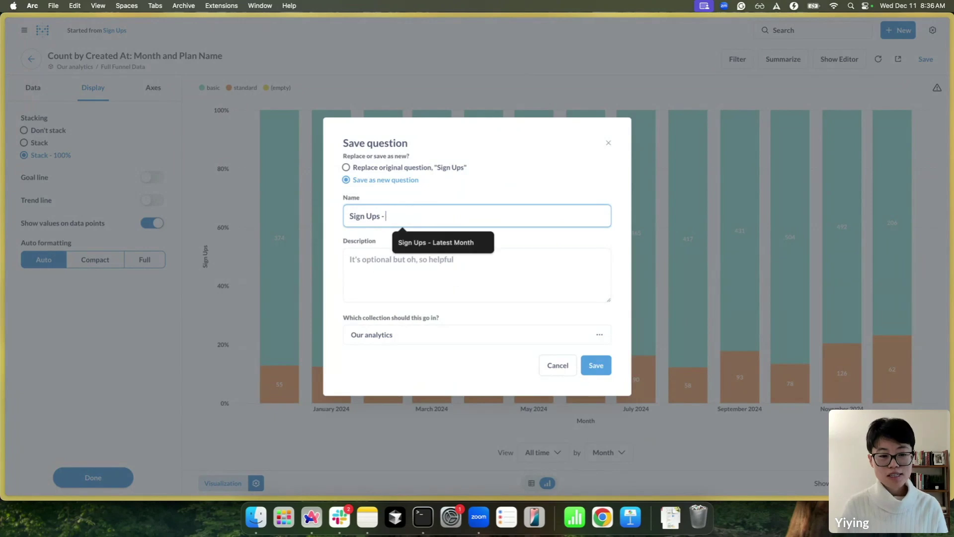
key(BackSpace)
key(BackSpace)
key(BackSpace)
text(by P)
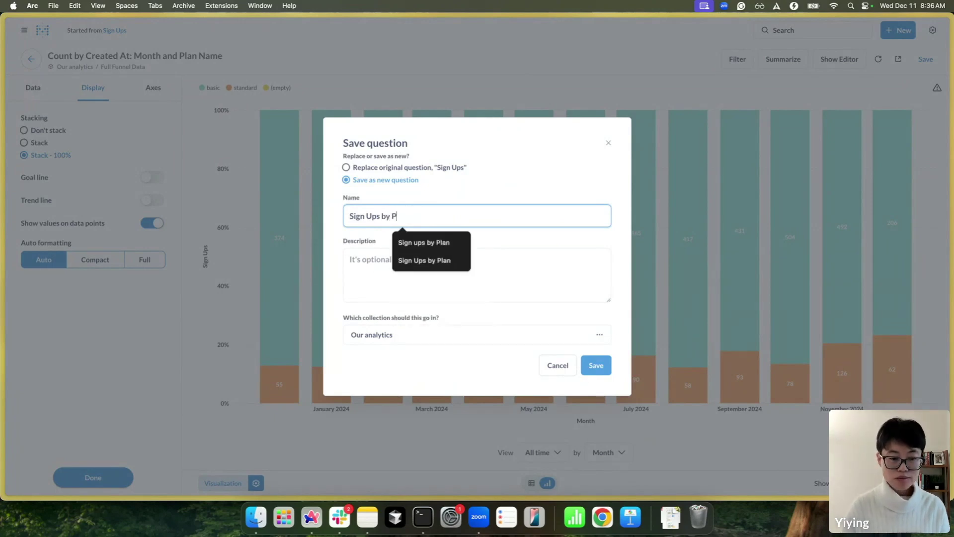
text(lan Mix)
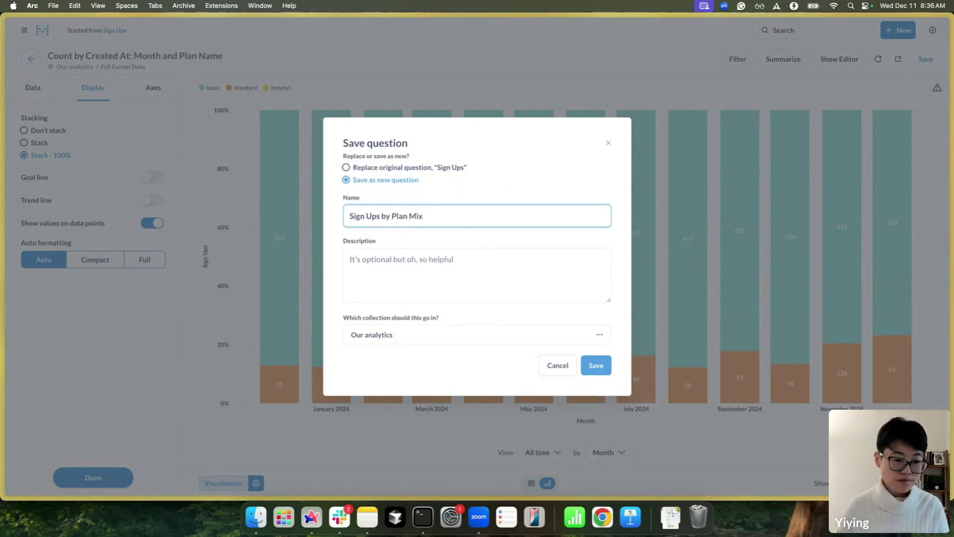
click(592, 366)
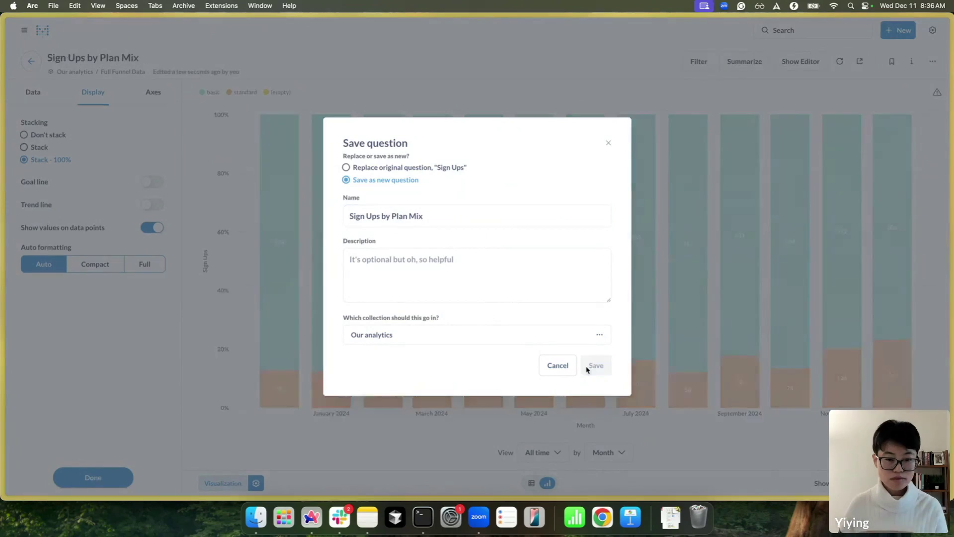
click(410, 276)
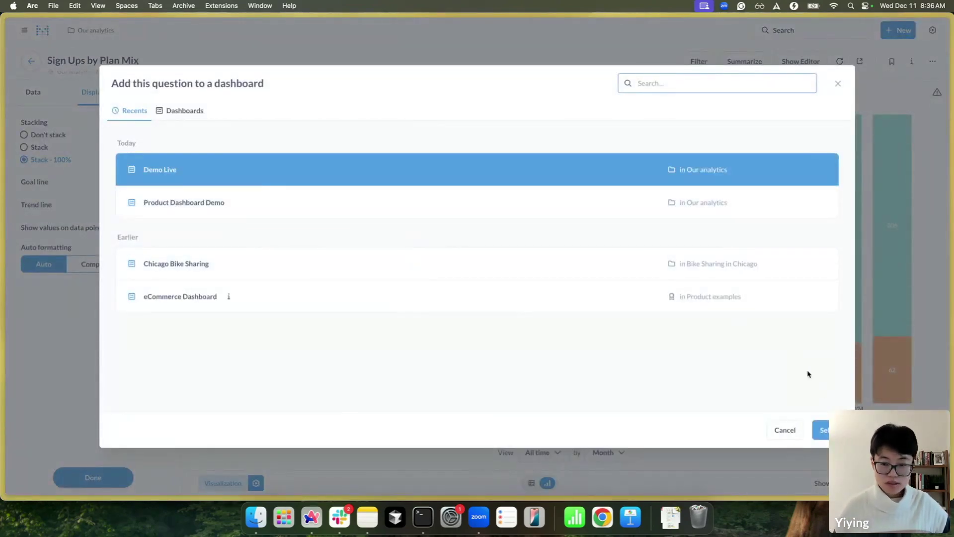
click(824, 430)
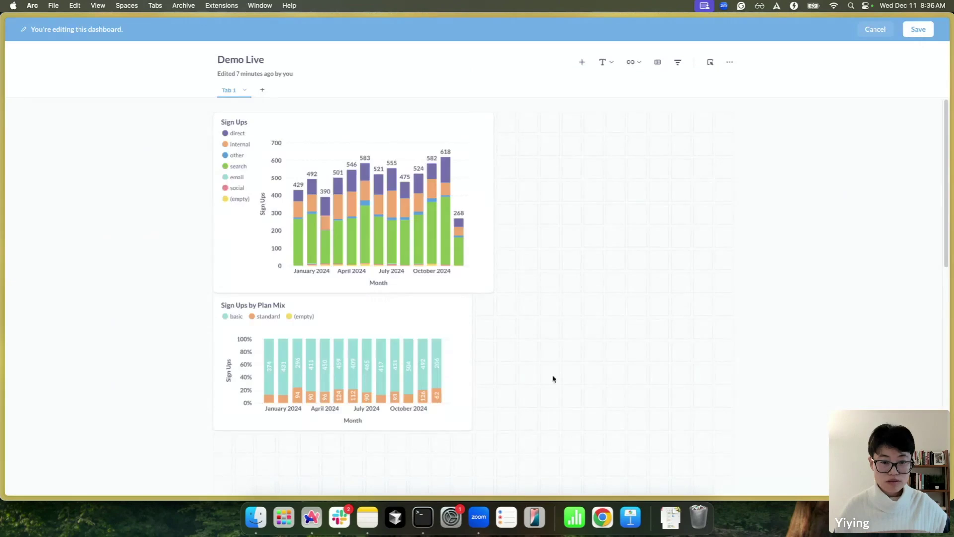
Place the Sign Ups by Plan Mix card to the right of Sign Ups, match its height and fill the row, and save the dashboard
drag(356, 321, 442, 326)
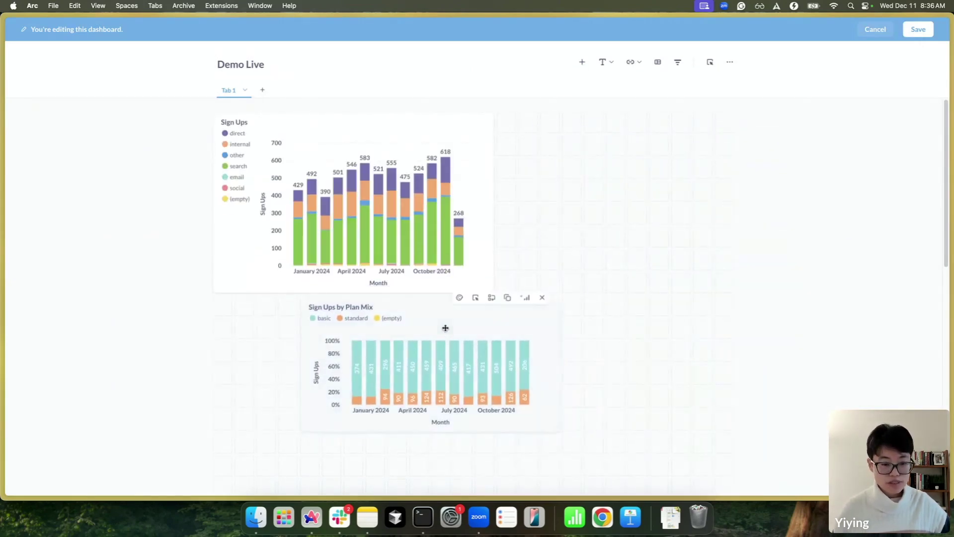
drag(556, 429, 515, 430)
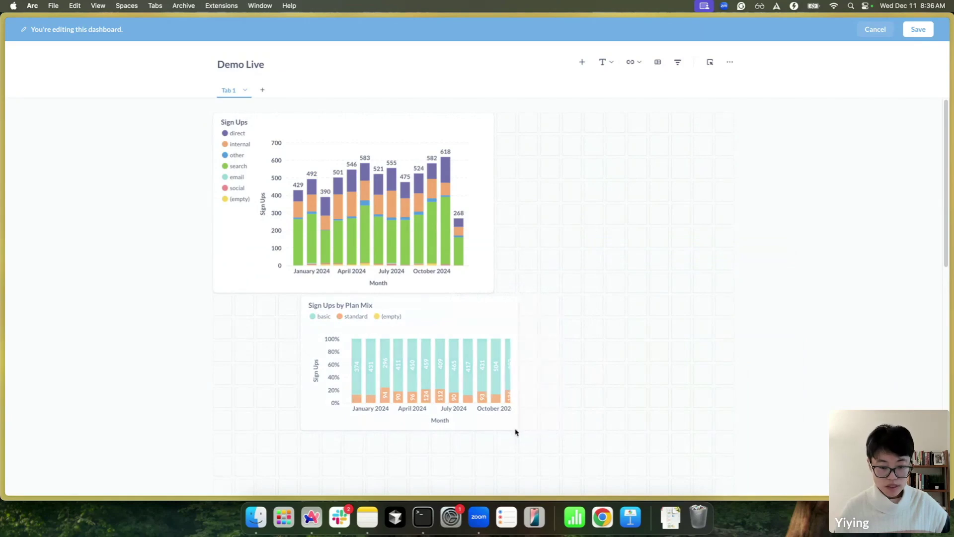
drag(424, 307, 624, 132)
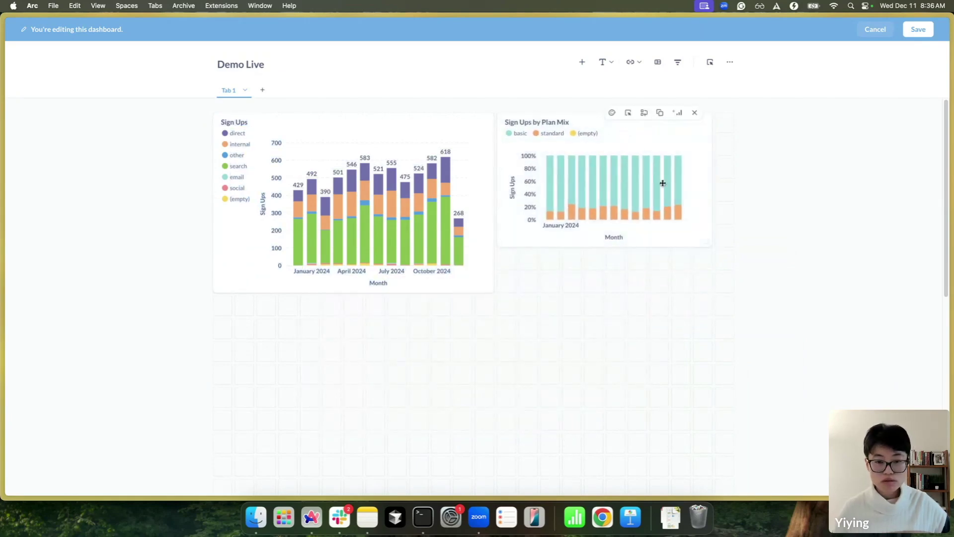
drag(708, 245, 730, 293)
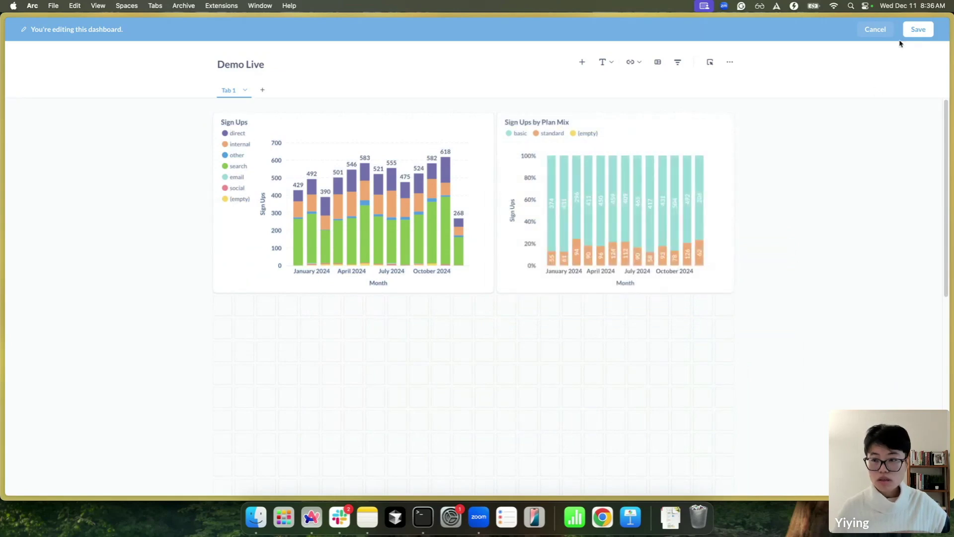
click(917, 30)
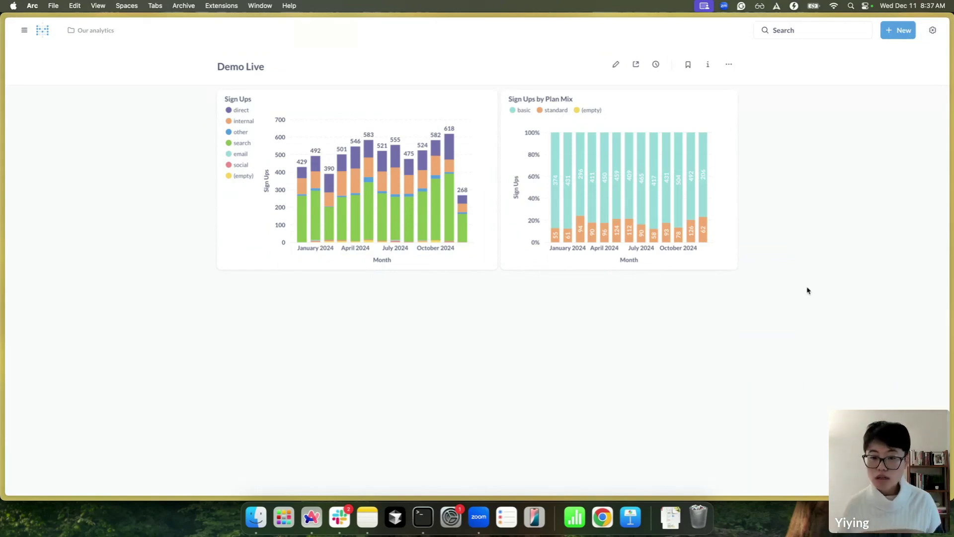
Open the Sign Ups by Plan Mix question and turn off the values on its data points
click(558, 98)
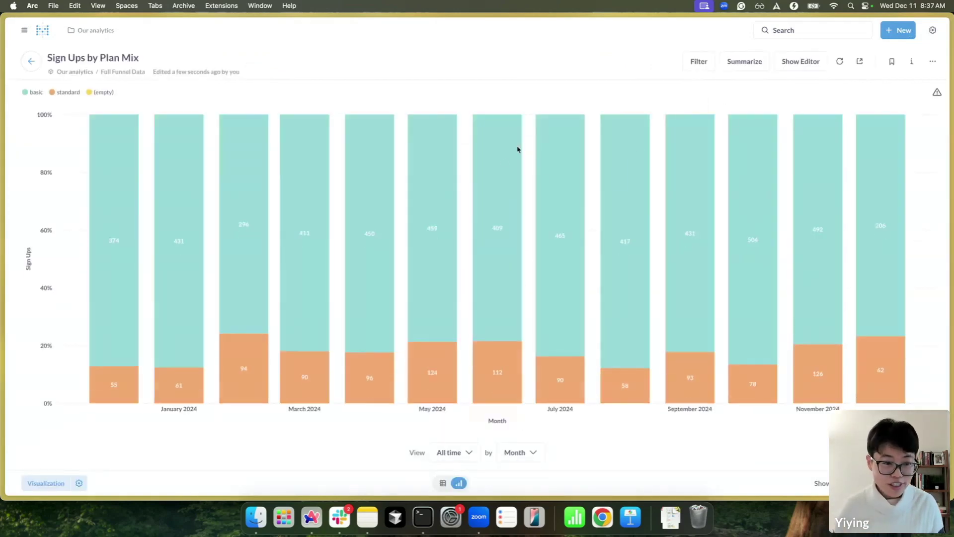
click(77, 484)
click(95, 102)
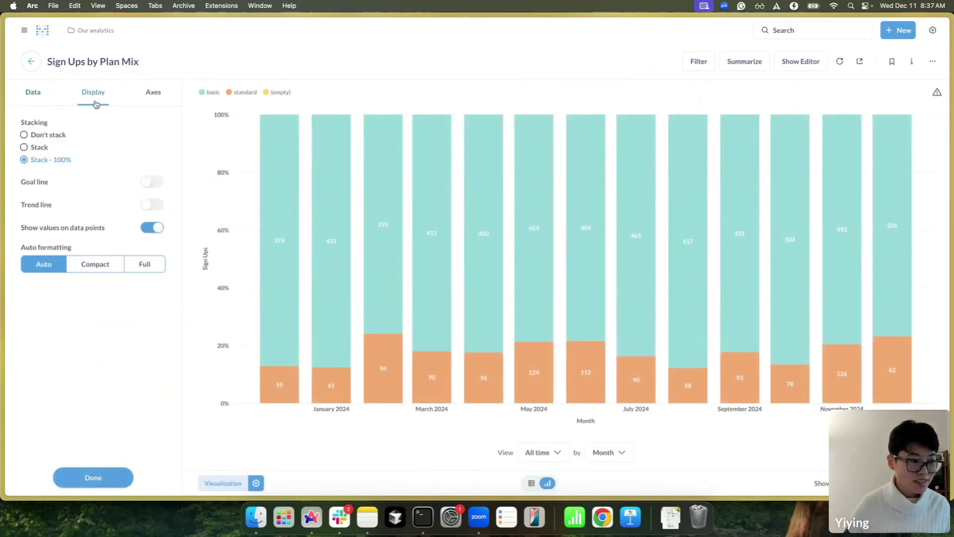
click(153, 228)
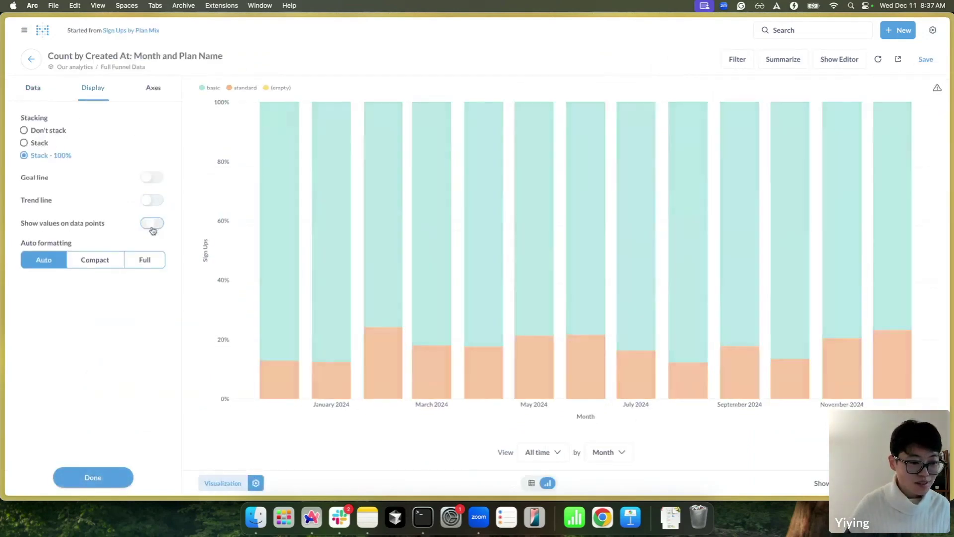
mouse_move(278, 220)
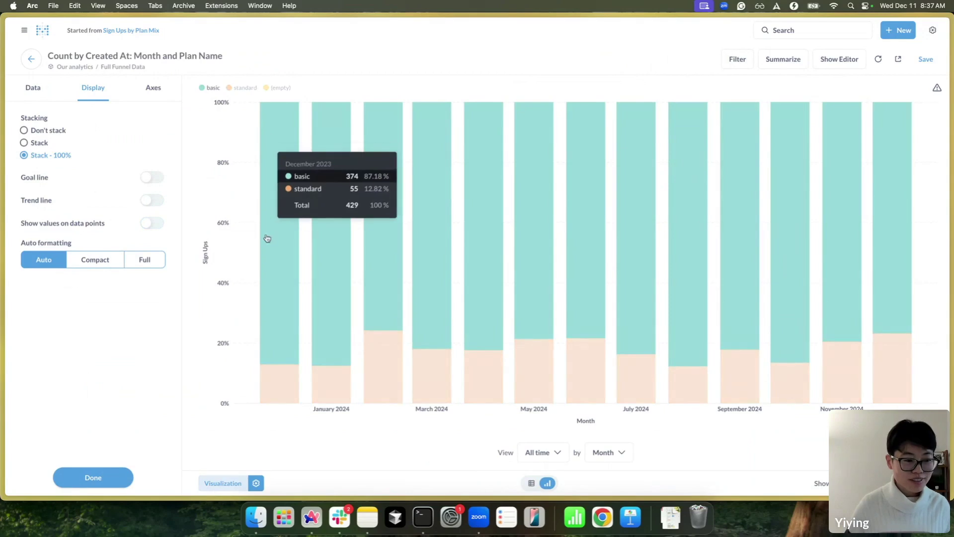
Clear the y-axis label of the Sign Ups by Plan Mix chart
click(154, 88)
click(72, 354)
key(shift+alt+Left)
key(shift+alt+Left)
key(BackSpace)
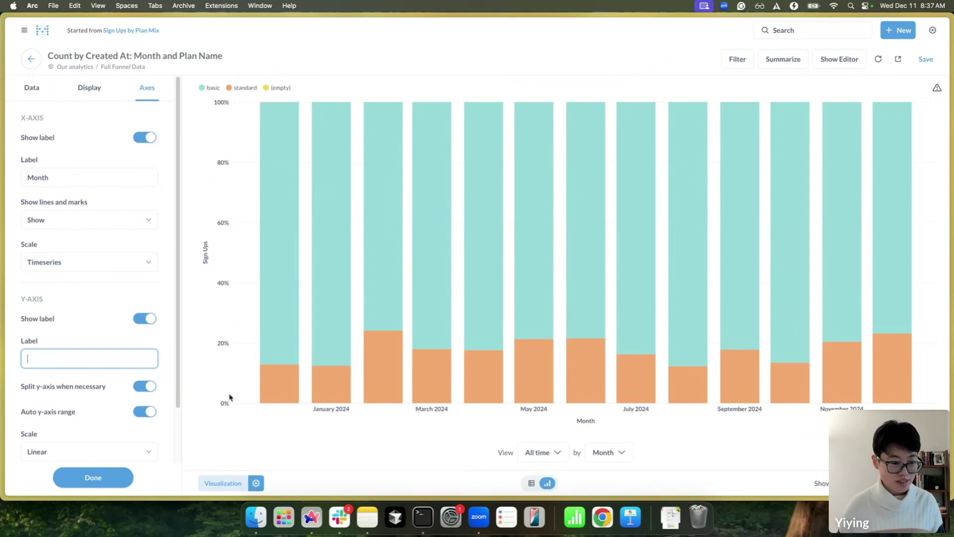
click(289, 436)
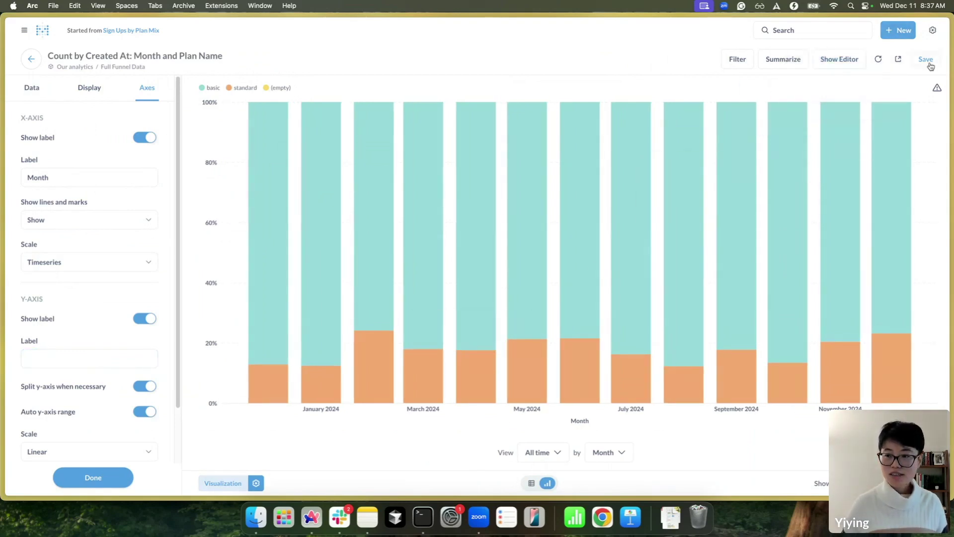
Save the changes over the original Sign Ups by Plan Mix question and return to the Demo Live dashboard
click(925, 60)
click(598, 284)
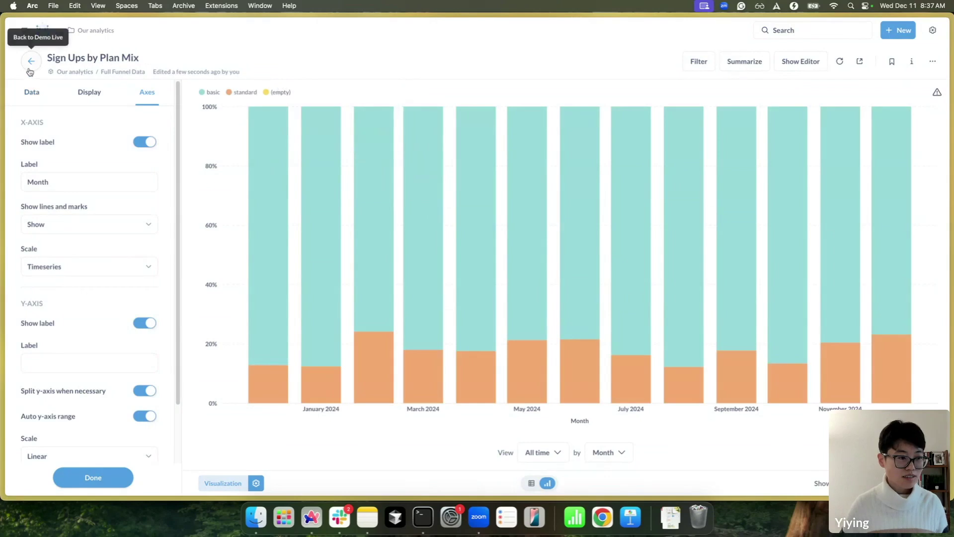
click(784, 31)
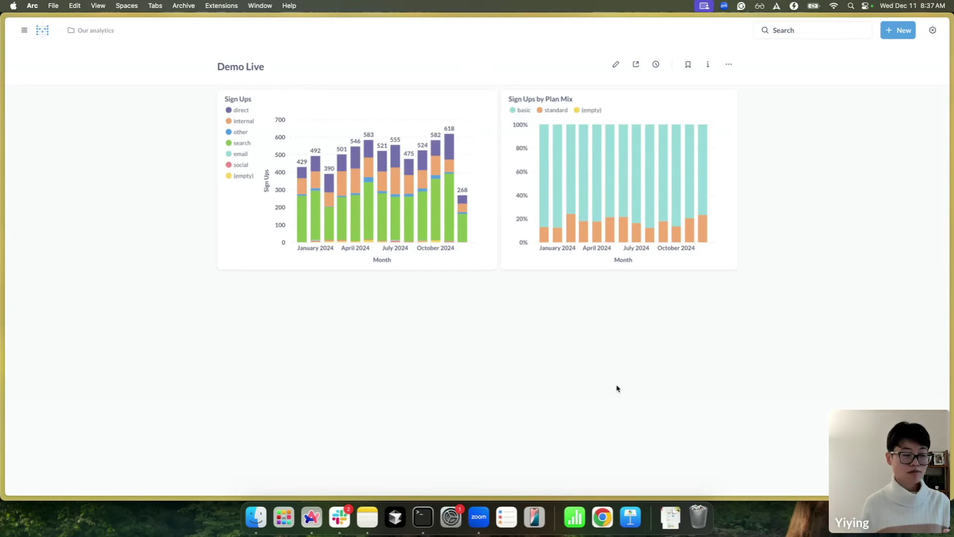
Examine the Sign Up Flow Conversion Rate Over Time chart on the finished Product Dashboard, and return to the Demo Live dashboard
mouse_move(4, 214)
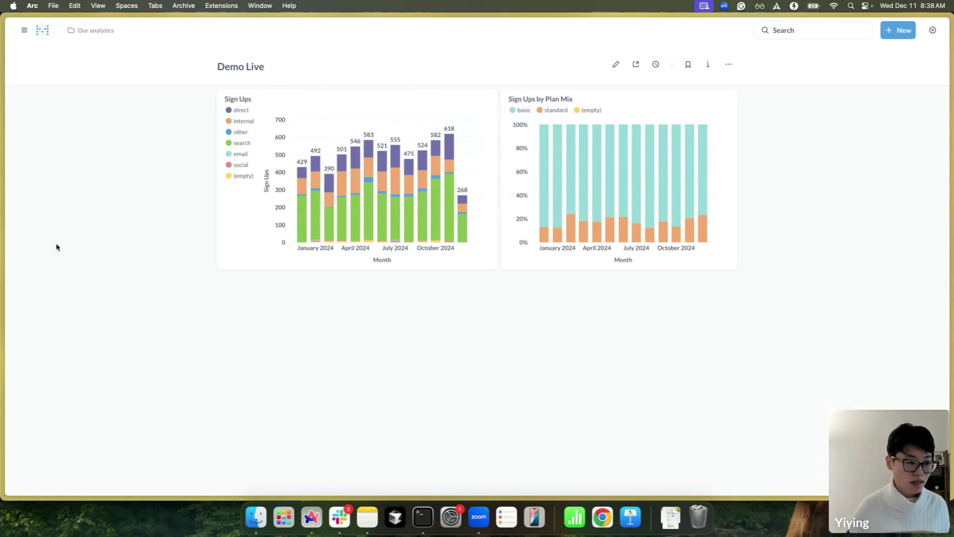
mouse_move(4, 242)
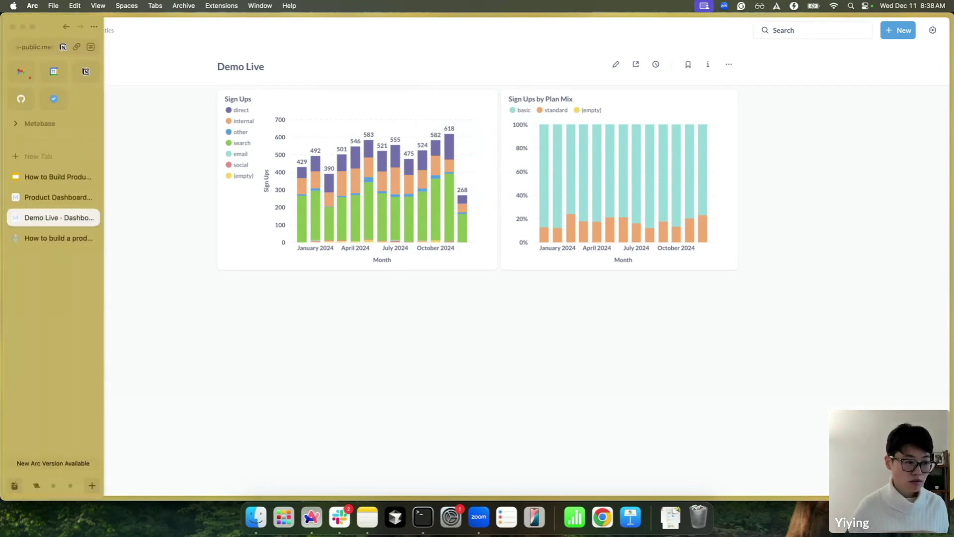
click(56, 196)
scroll(236, 223, down, 5)
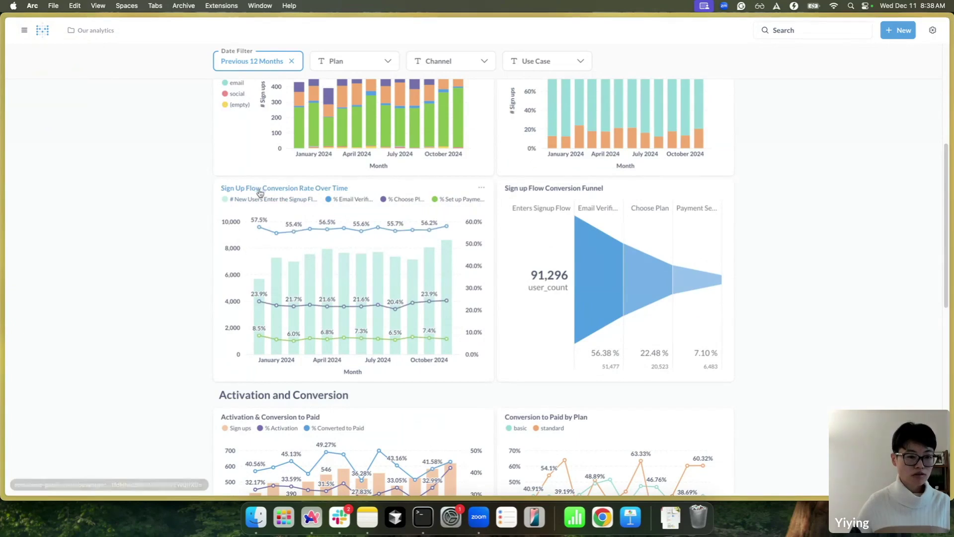
mouse_move(269, 284)
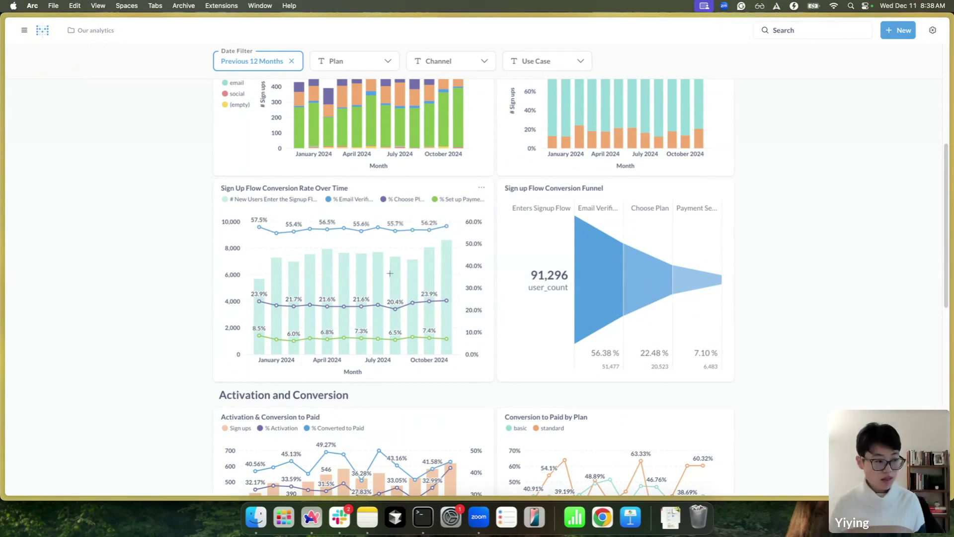
mouse_move(3, 250)
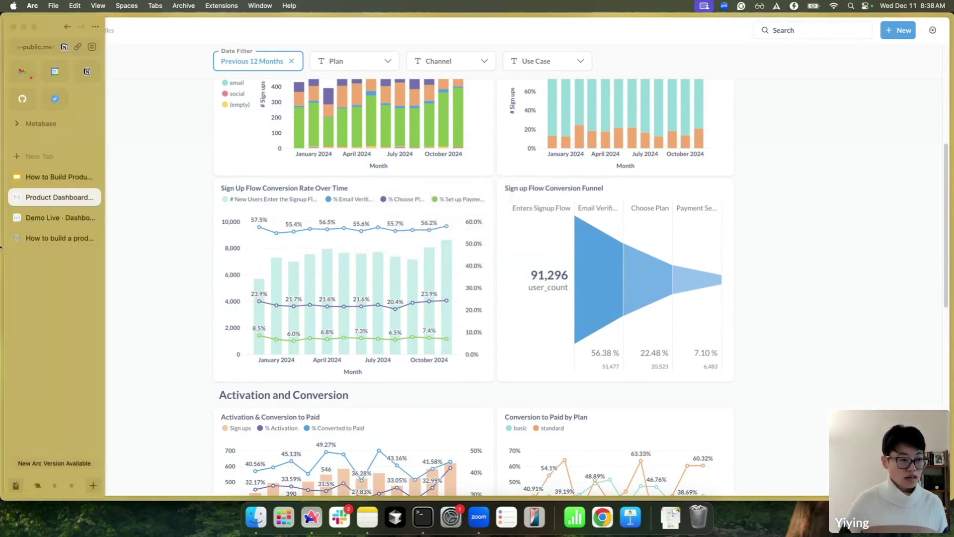
click(37, 228)
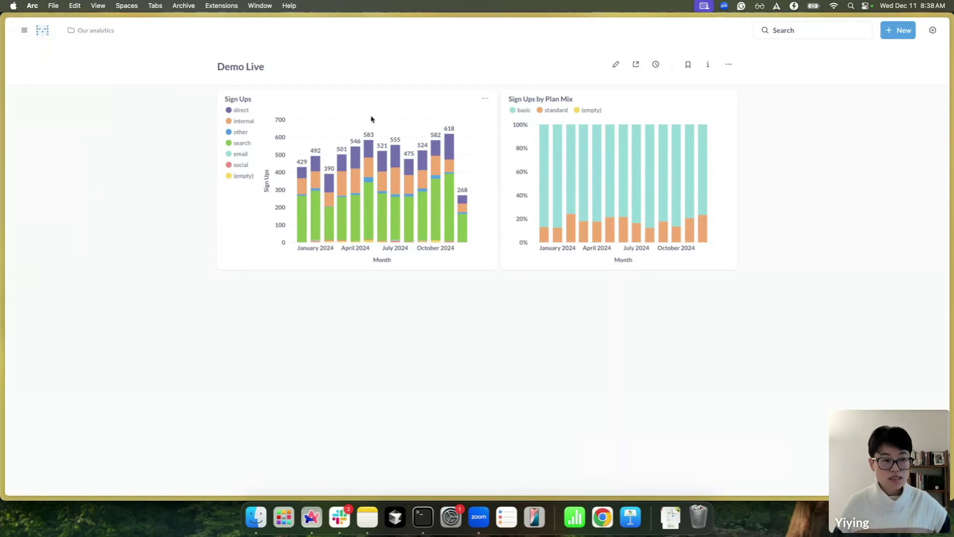
Create a new question using the Full Funnel Data model as its starting data
click(899, 31)
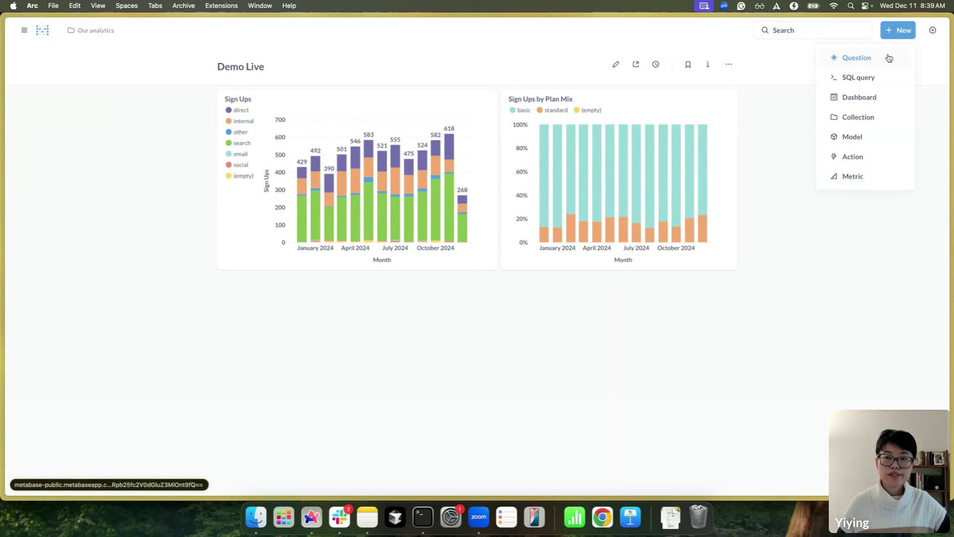
click(889, 56)
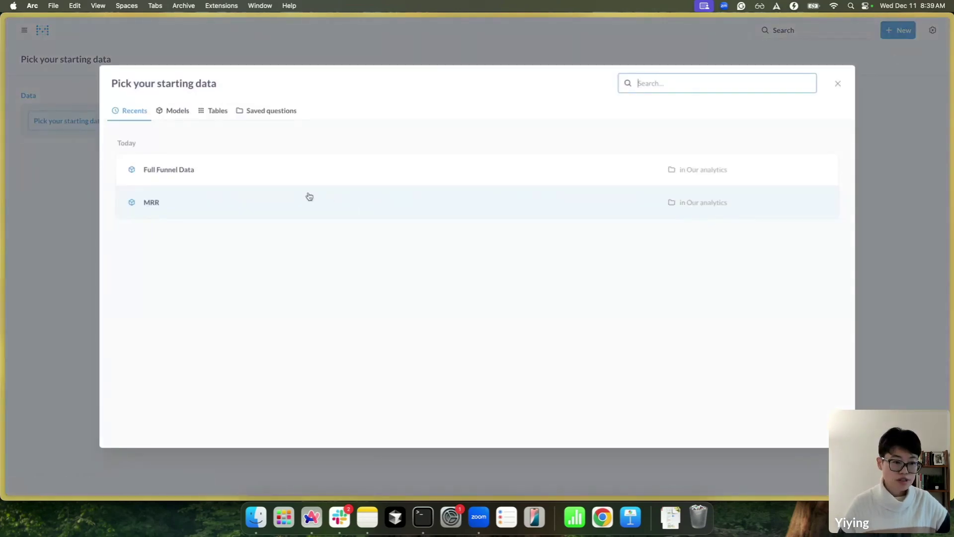
click(234, 182)
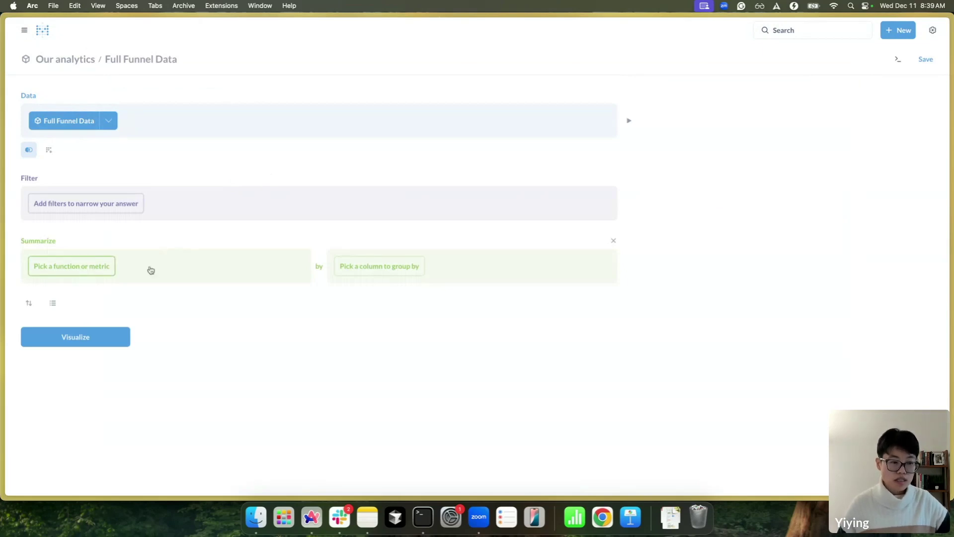
Summarize the question as a count of rows grouped by Signup Flow Entered At by month
click(393, 271)
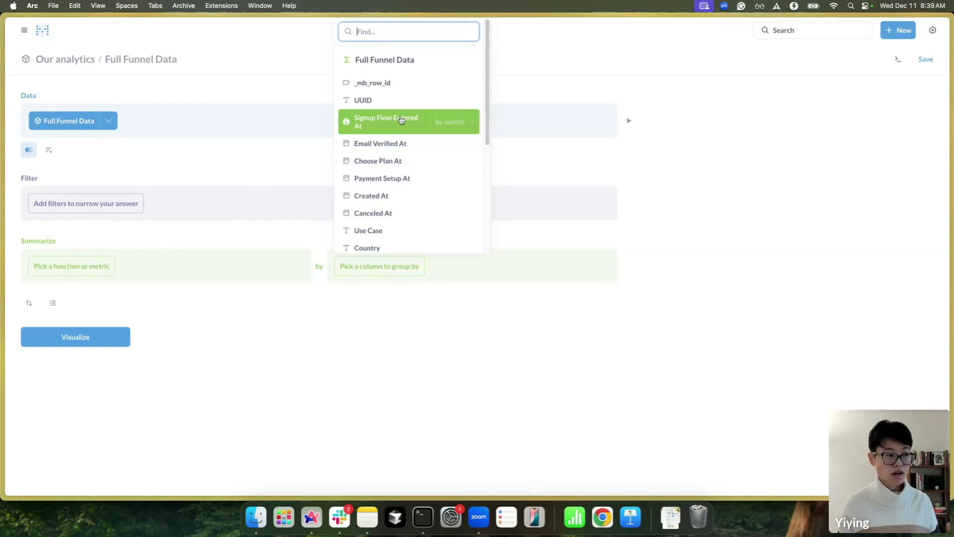
click(445, 123)
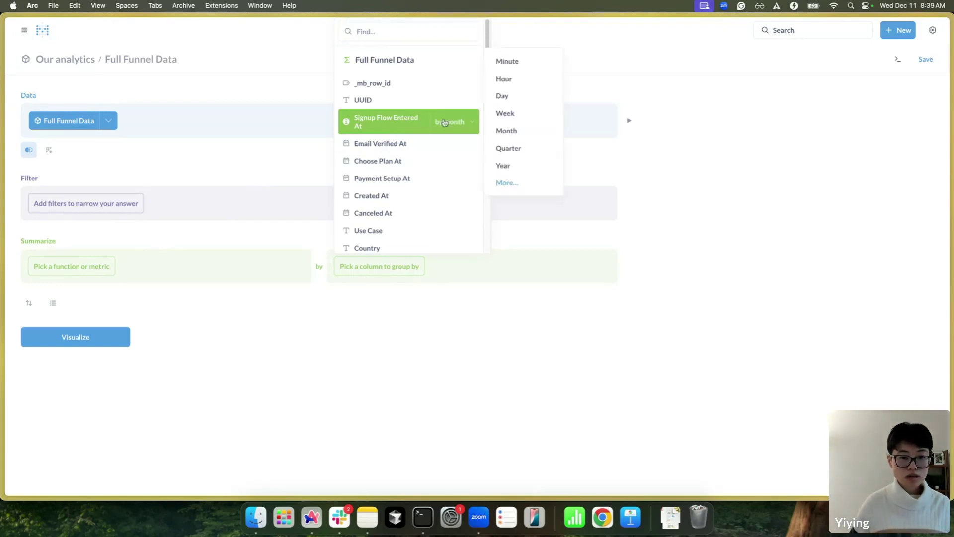
click(518, 133)
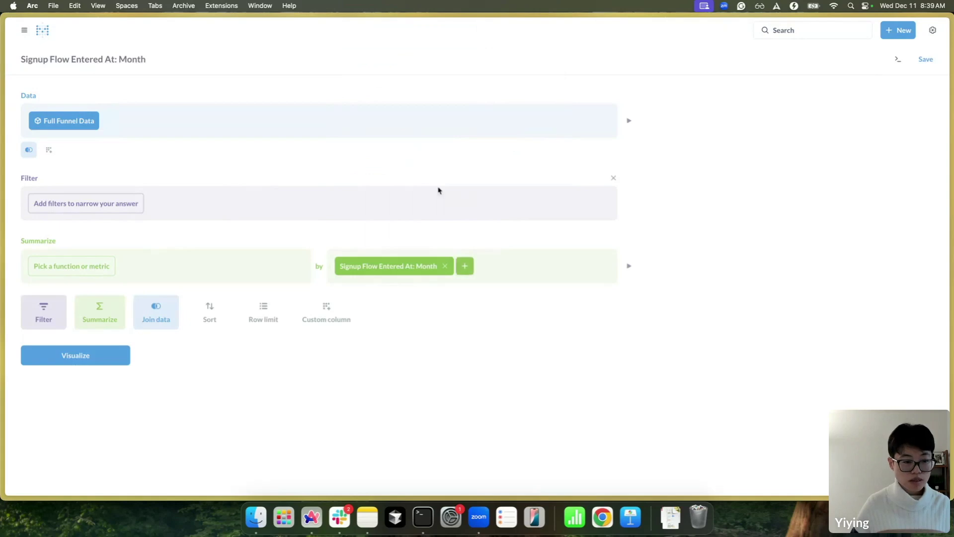
click(96, 267)
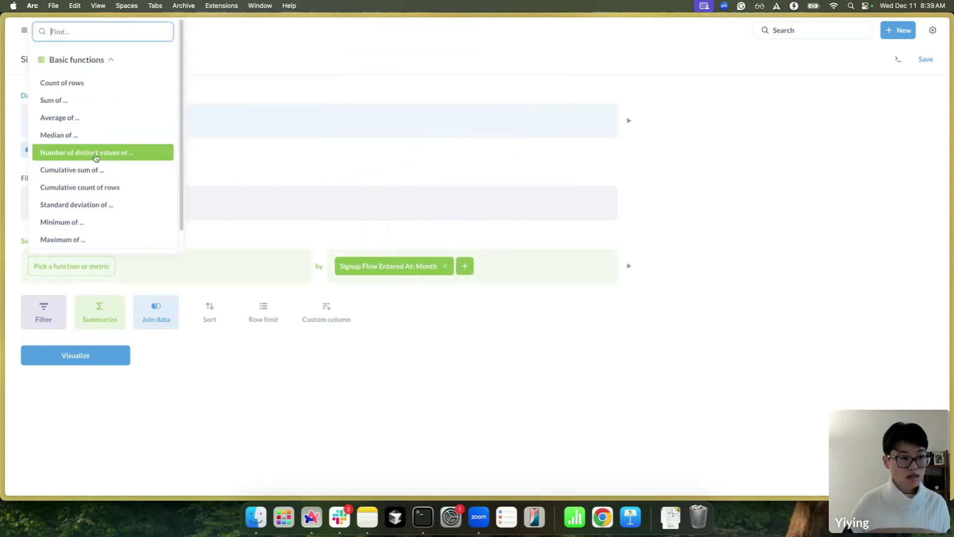
click(96, 84)
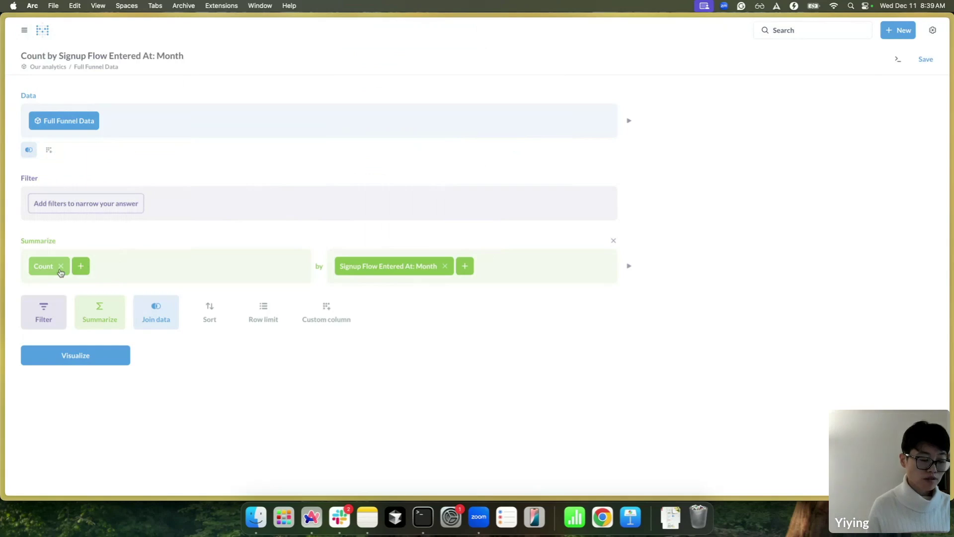
Add a custom expression to the summary and enter notnull([Email Verified At]) as its formula
click(81, 266)
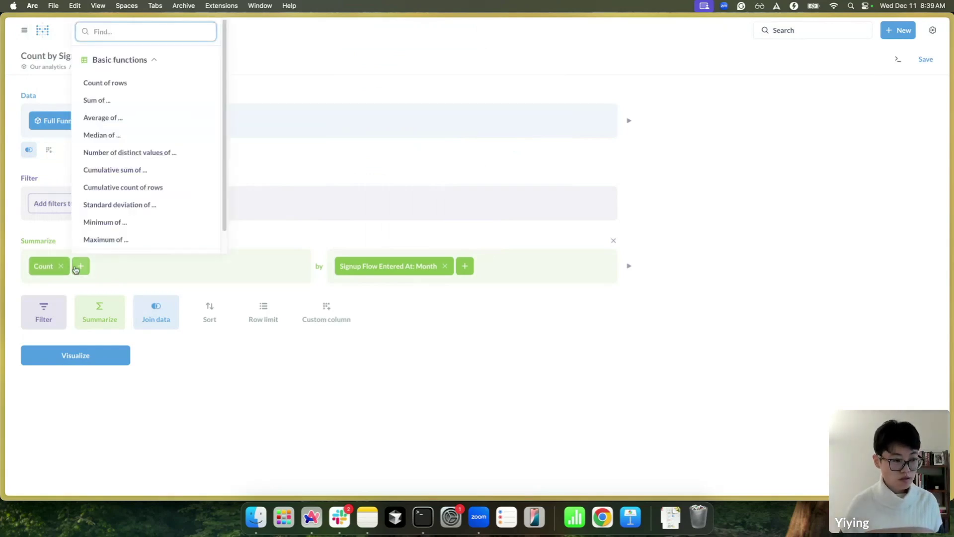
scroll(110, 244, down, 2)
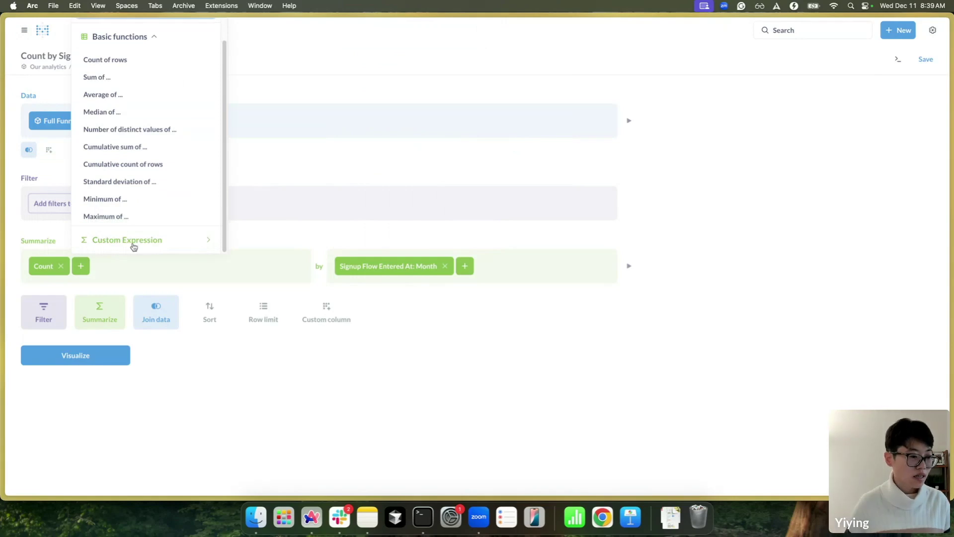
click(134, 240)
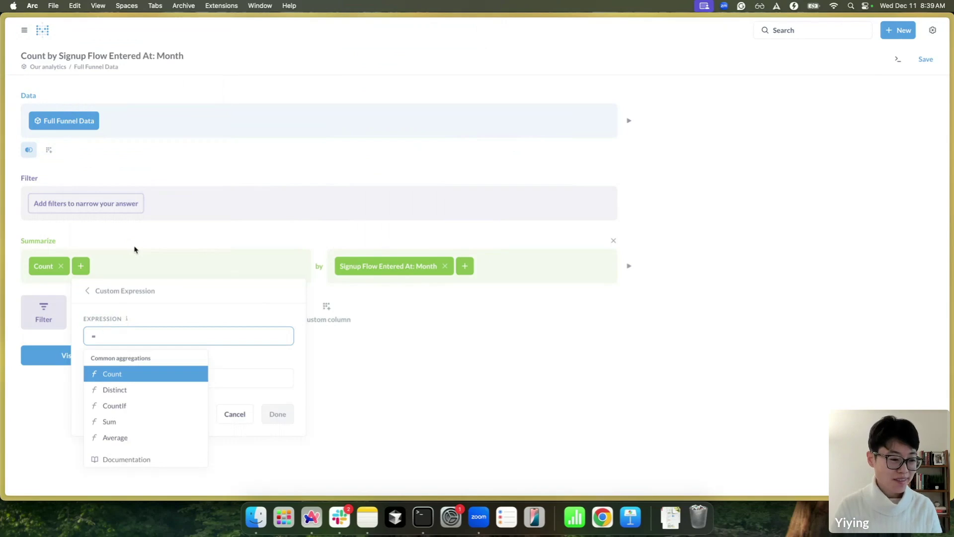
text(no)
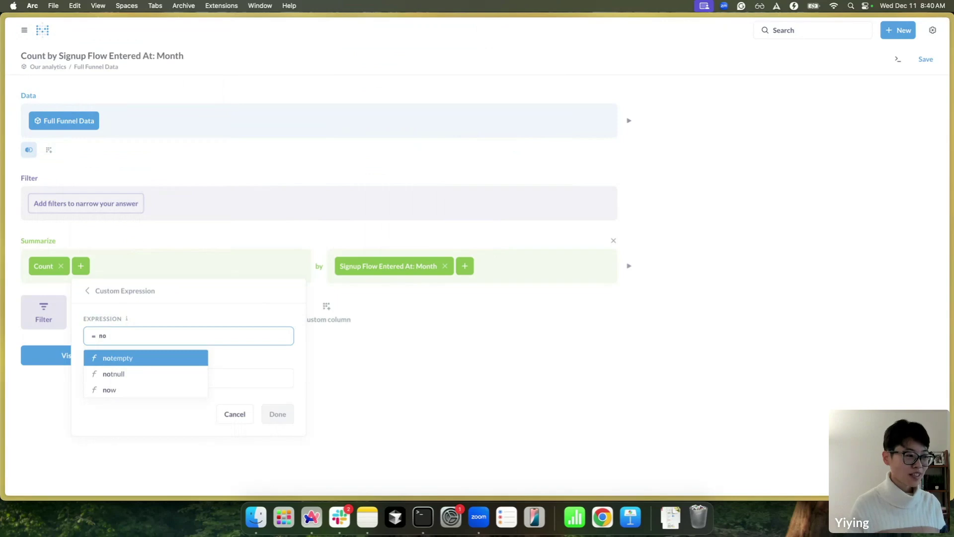
key(Down)
key(Return)
text(ema)
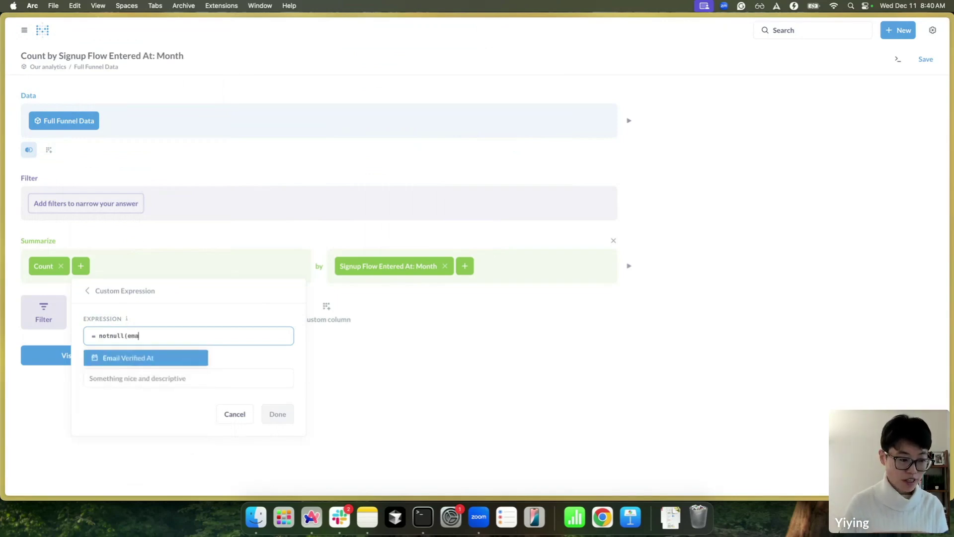
click(134, 363)
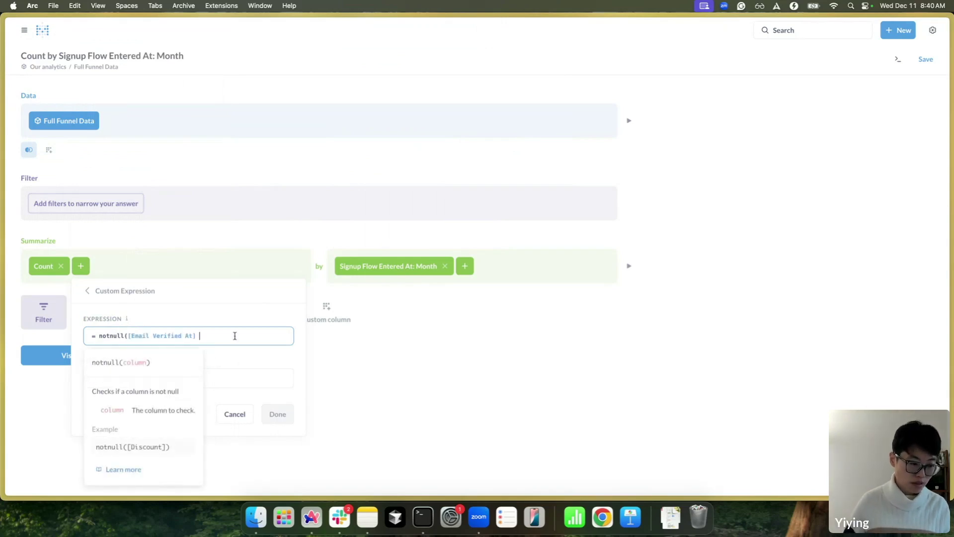
text())
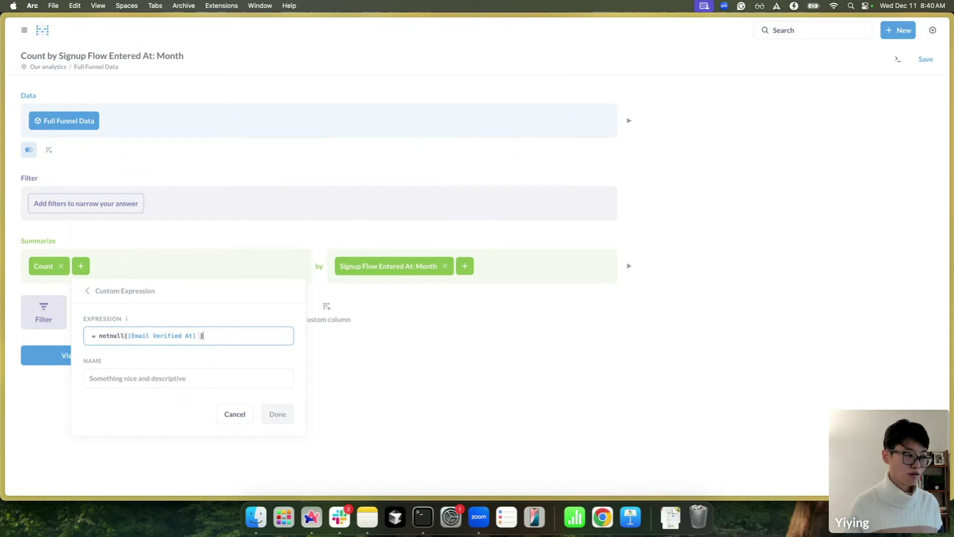
Wrap the Email Verified At formula in CountIf and divide it by Count
click(99, 335)
text(count)
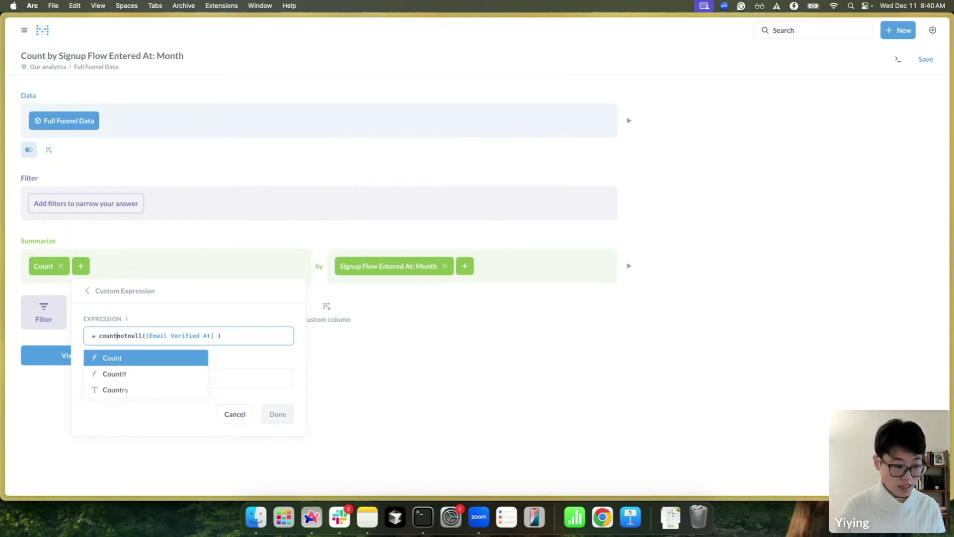
key(Down)
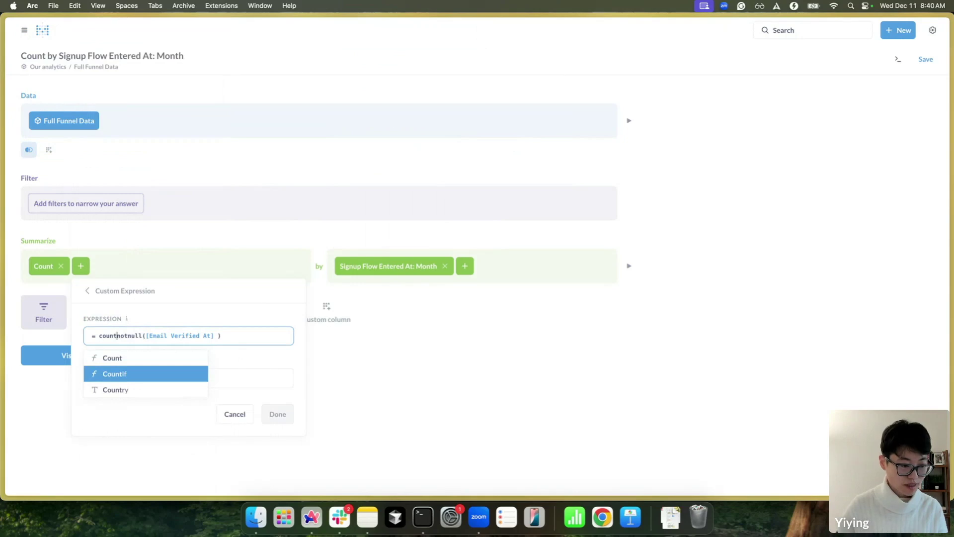
key(Return)
key(super+Right)
text()/count)
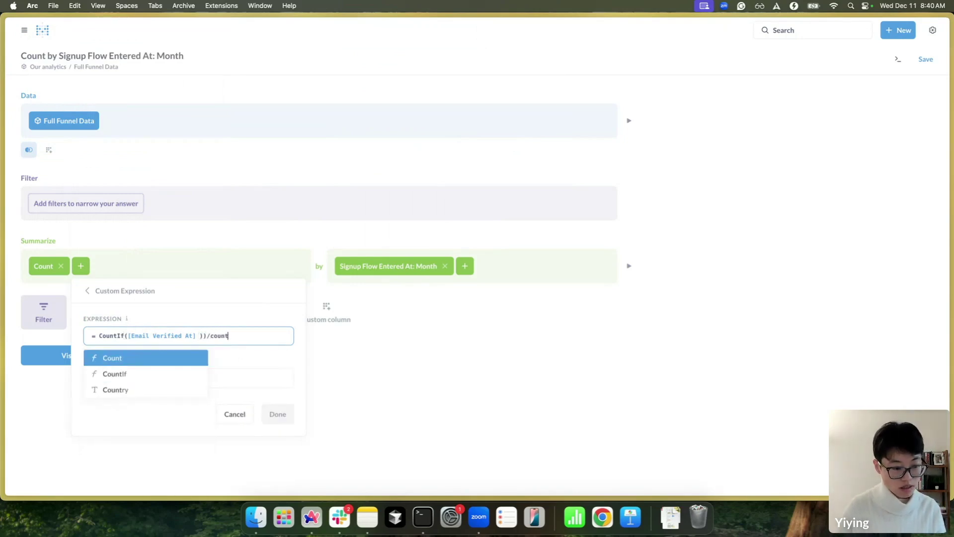
click(196, 357)
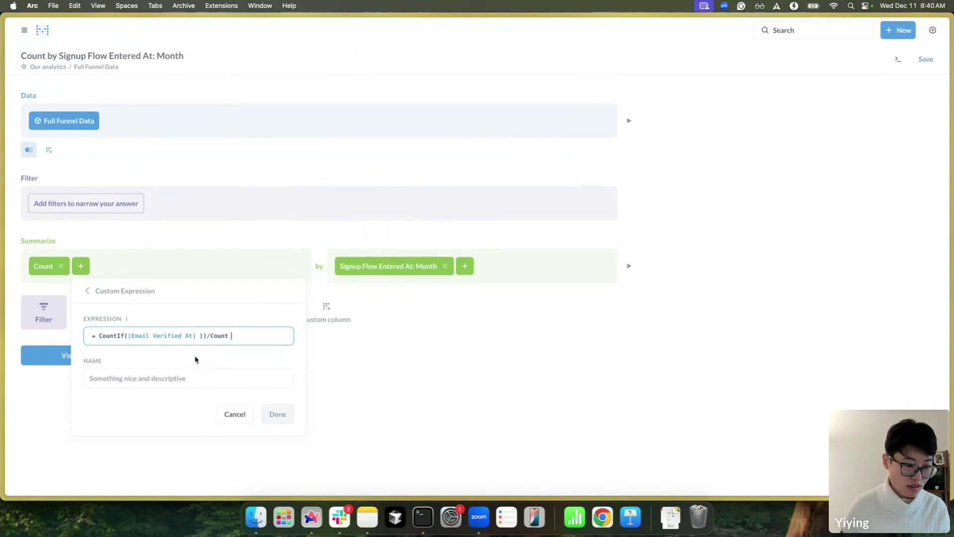
click(184, 385)
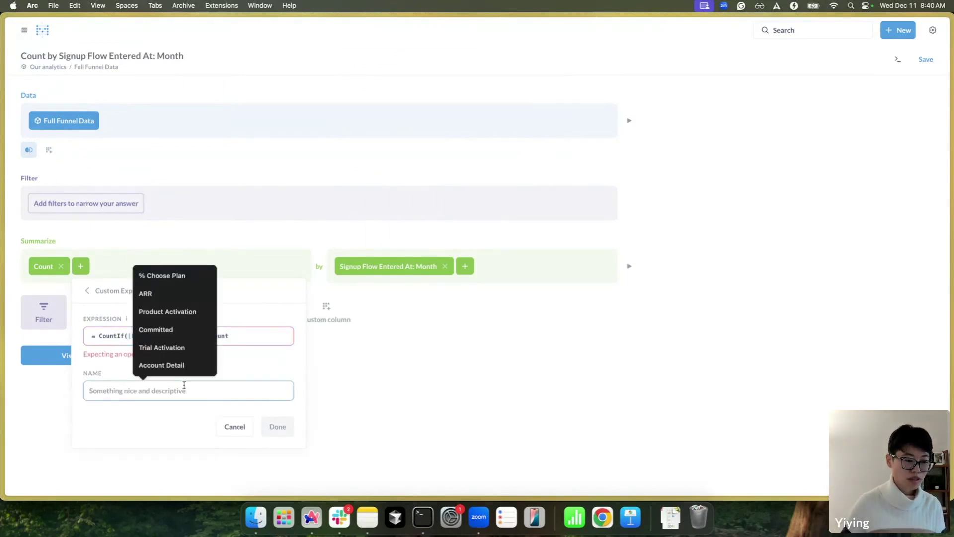
click(264, 356)
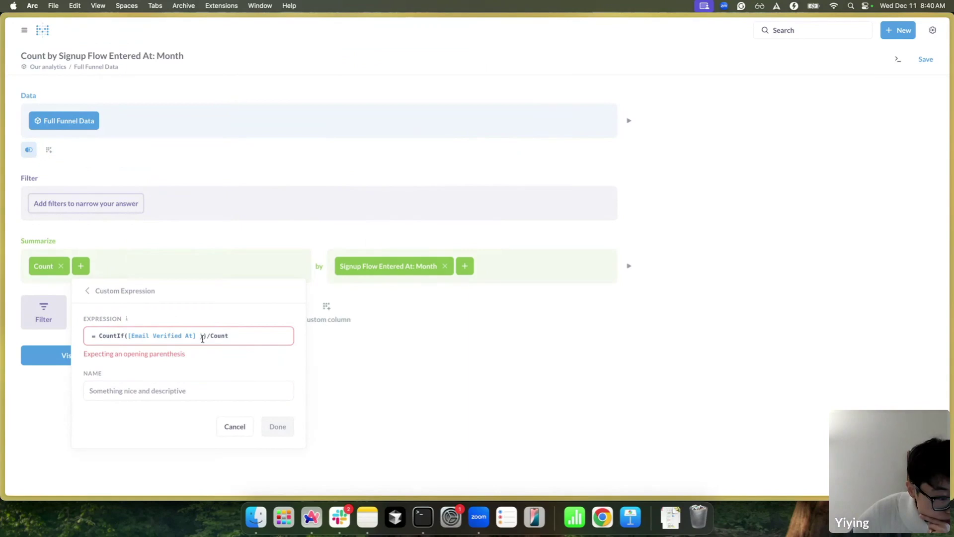
Restore notnull inside CountIf so the formula reads CountIf(notnull([Email Verified At])) / Count
click(128, 337)
text(not)
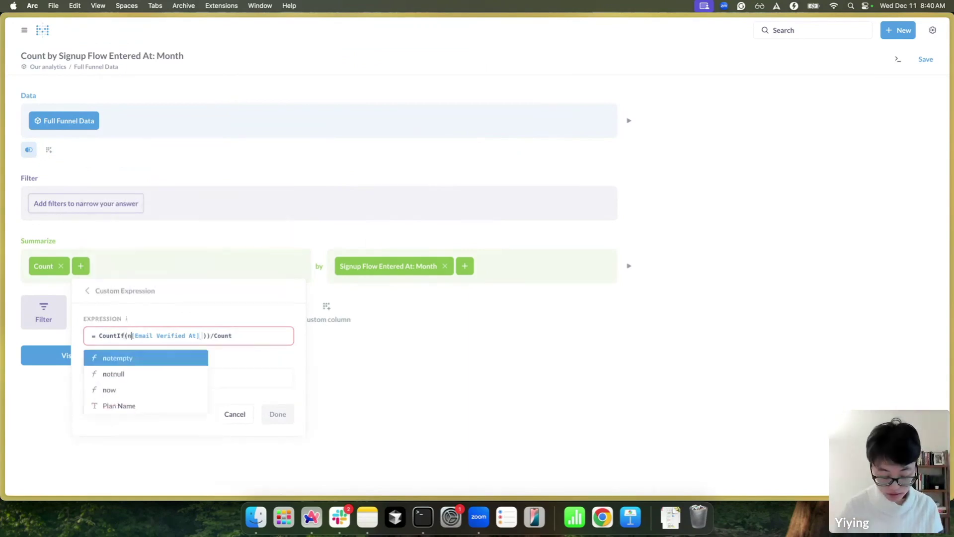
text(null)
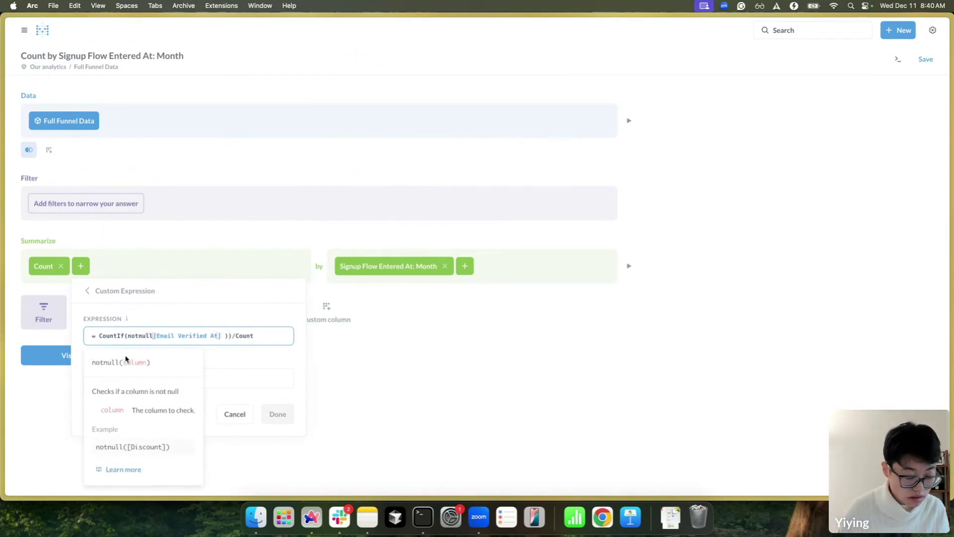
text(()
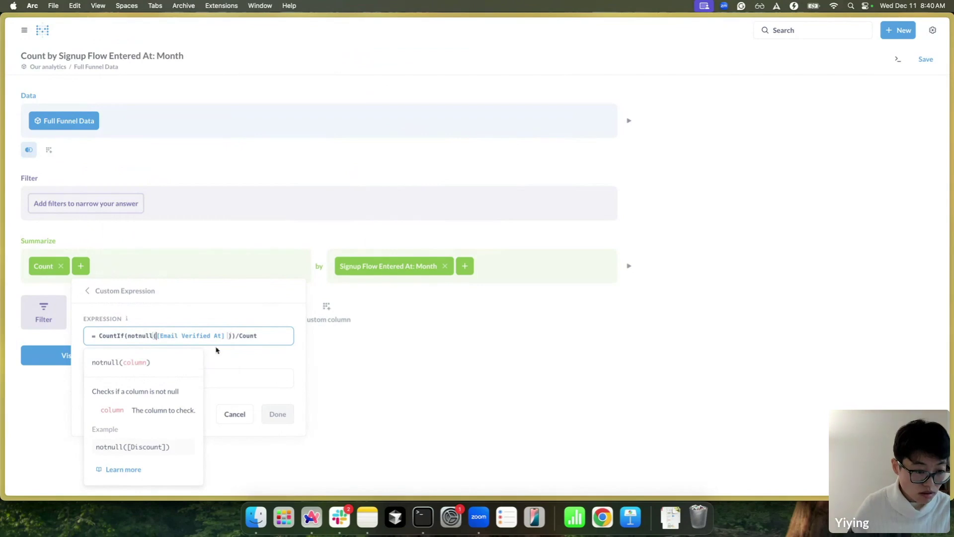
click(258, 334)
Name the custom expression % Email Verified and add it to the summary
click(218, 375)
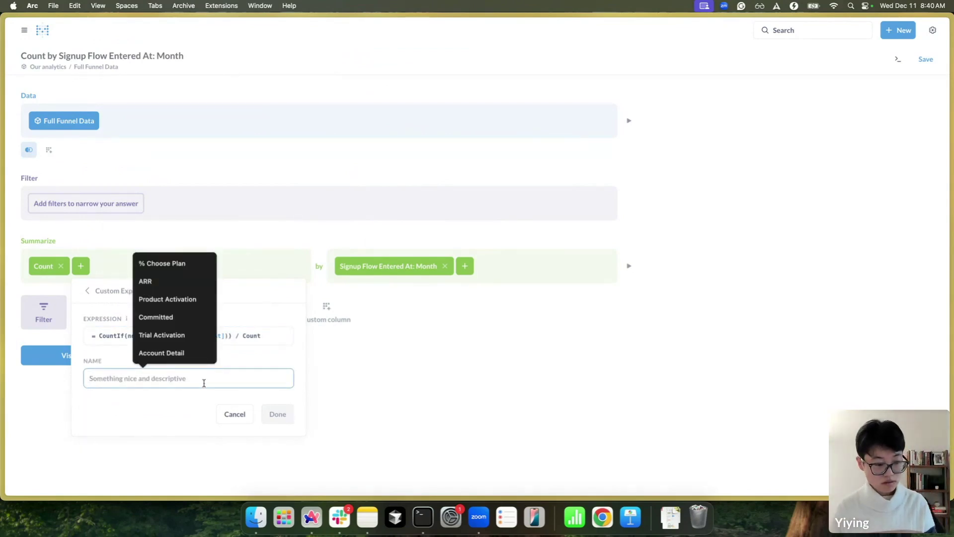
text(% Email)
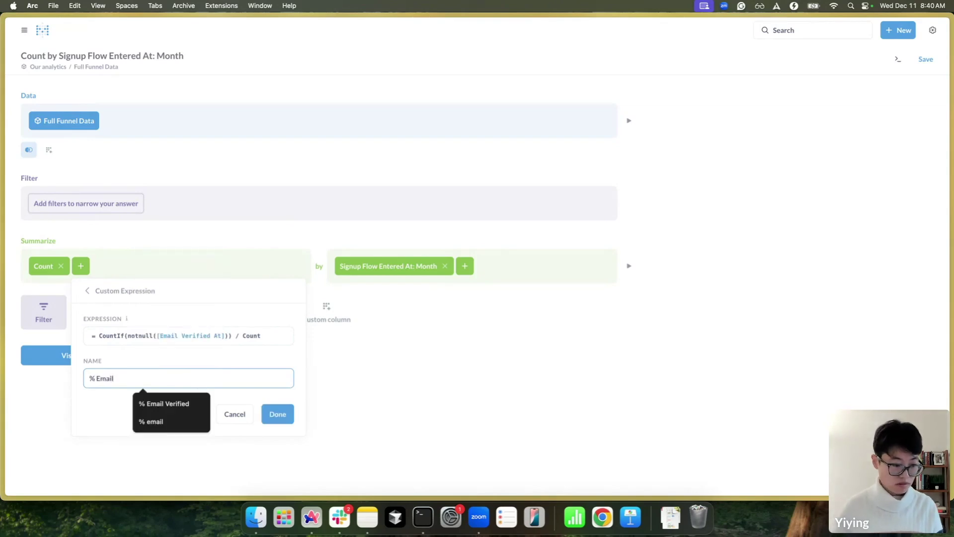
click(193, 402)
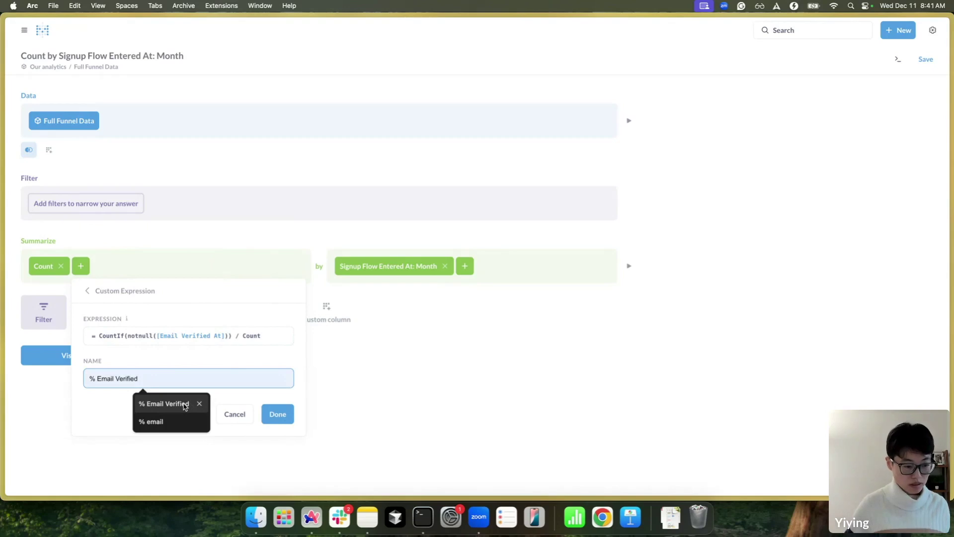
click(185, 406)
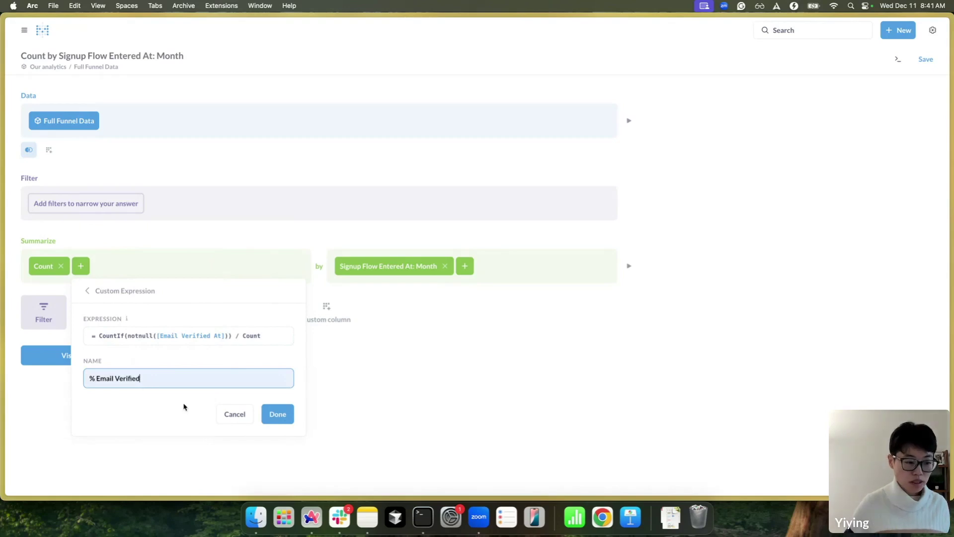
click(272, 415)
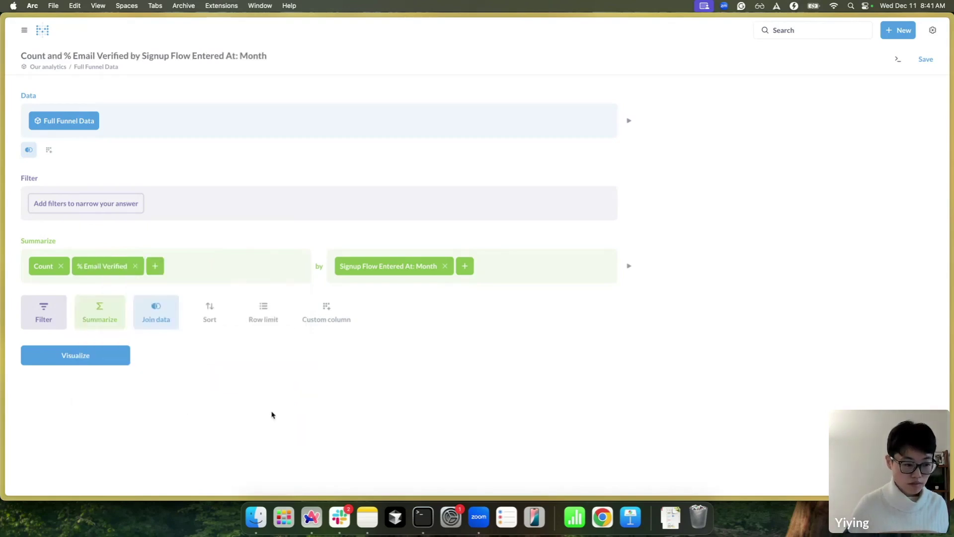
Visualize the monthly count and % Email Verified, examine the results as a table, and return to the question editor
click(108, 363)
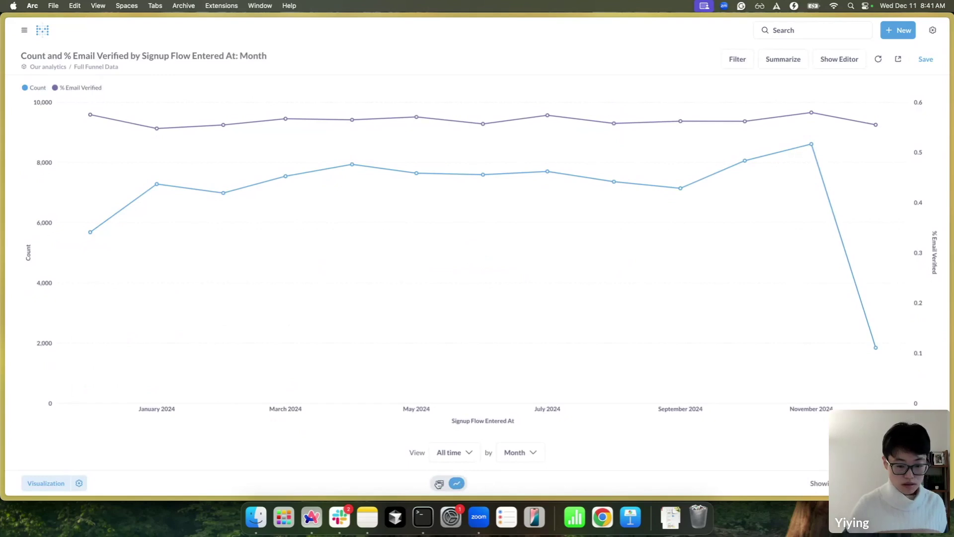
click(440, 482)
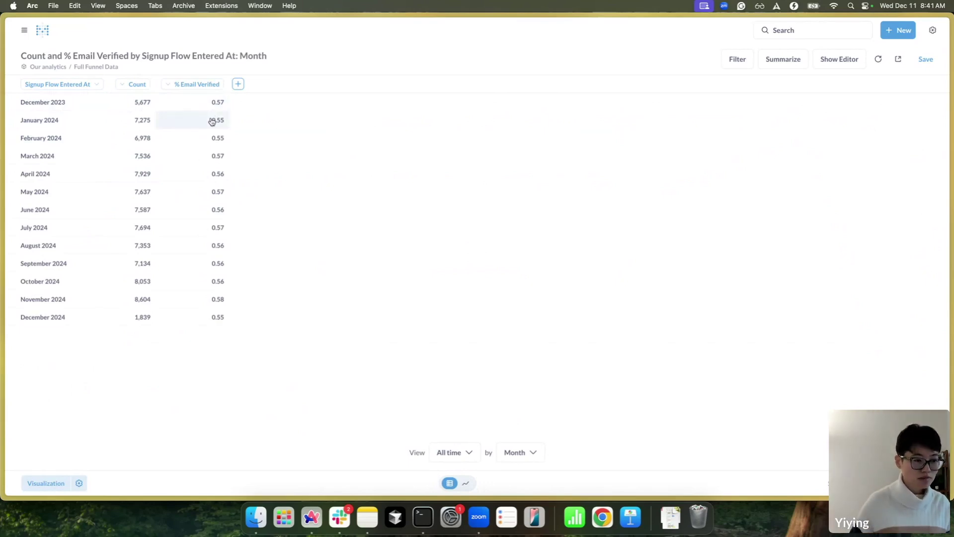
click(827, 59)
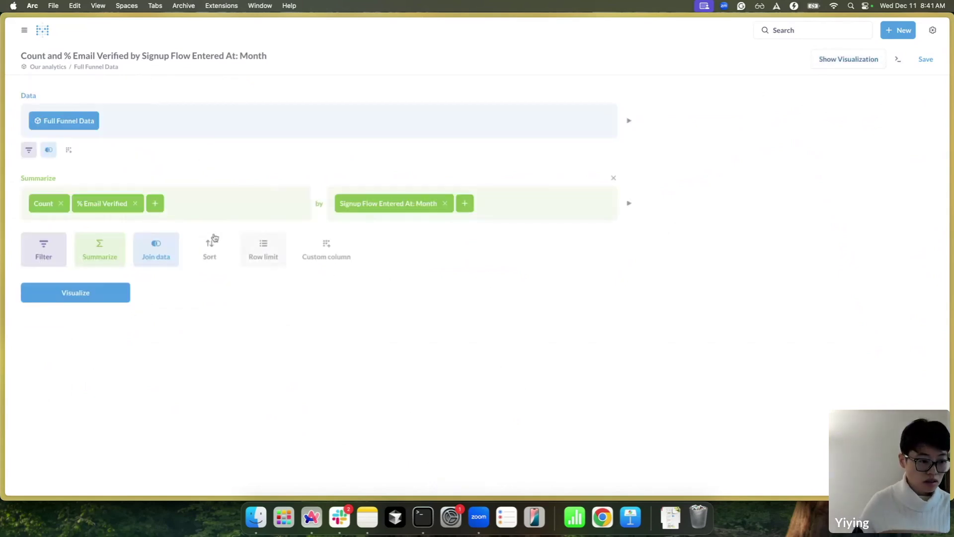
Copy the % Email Verified formula into a new custom expression in the summary
click(158, 204)
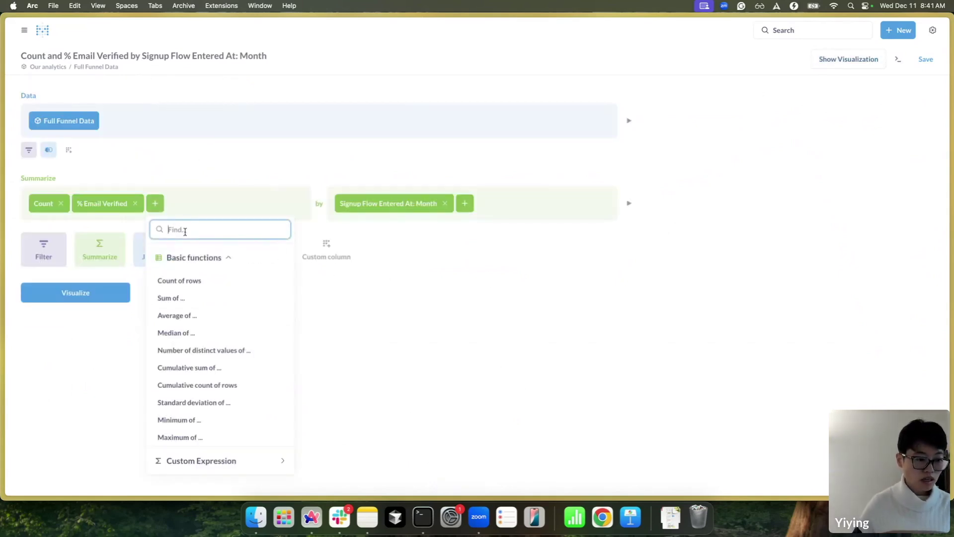
click(107, 204)
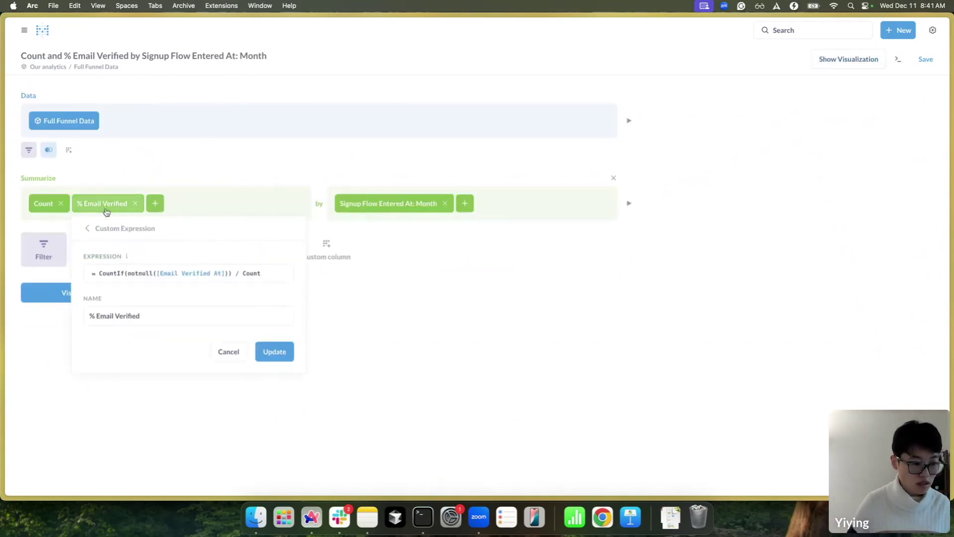
click(268, 273)
key(super+a)
key(super+c)
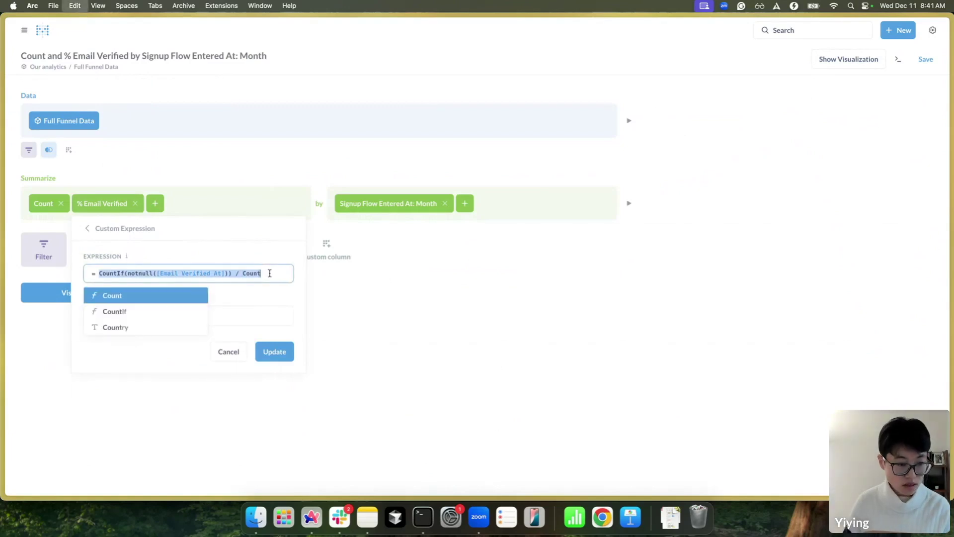
click(226, 205)
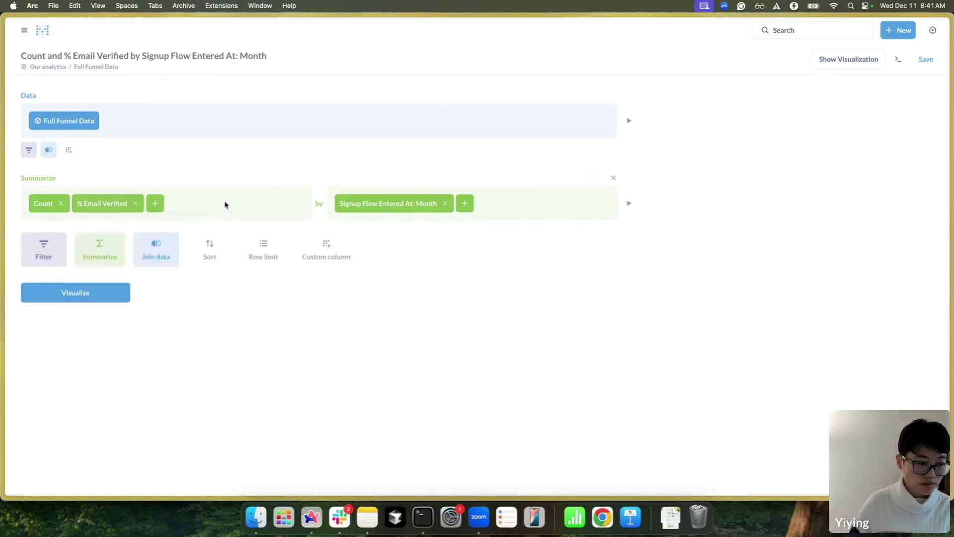
click(153, 207)
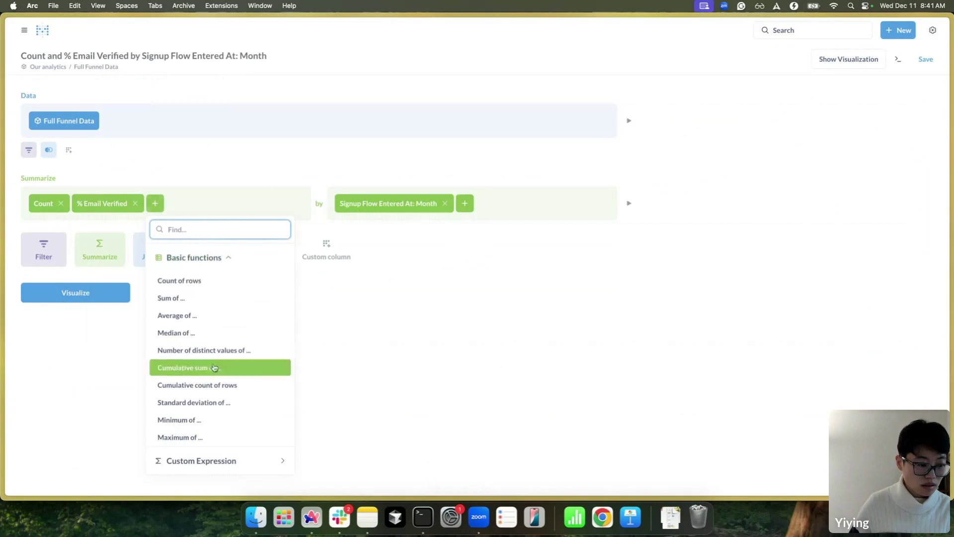
click(248, 459)
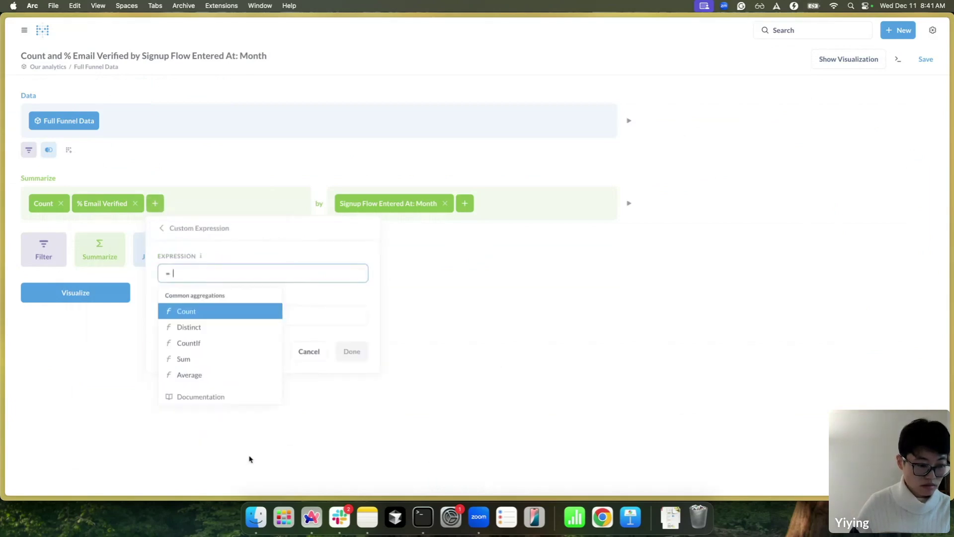
key(super+v)
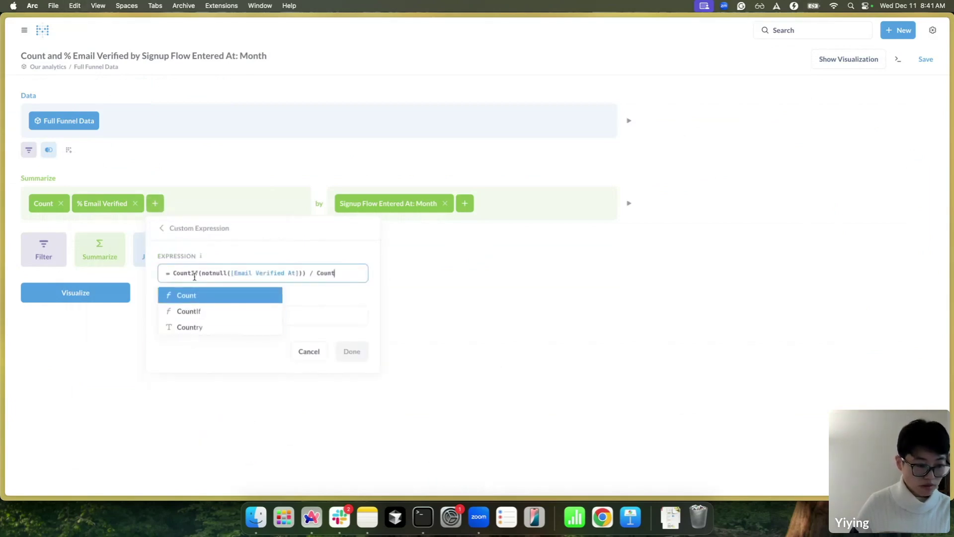
Replace Email Verified At with Choose Plan At so the formula reads CountIf(notnull([Choose Plan At])) / Count
click(295, 273)
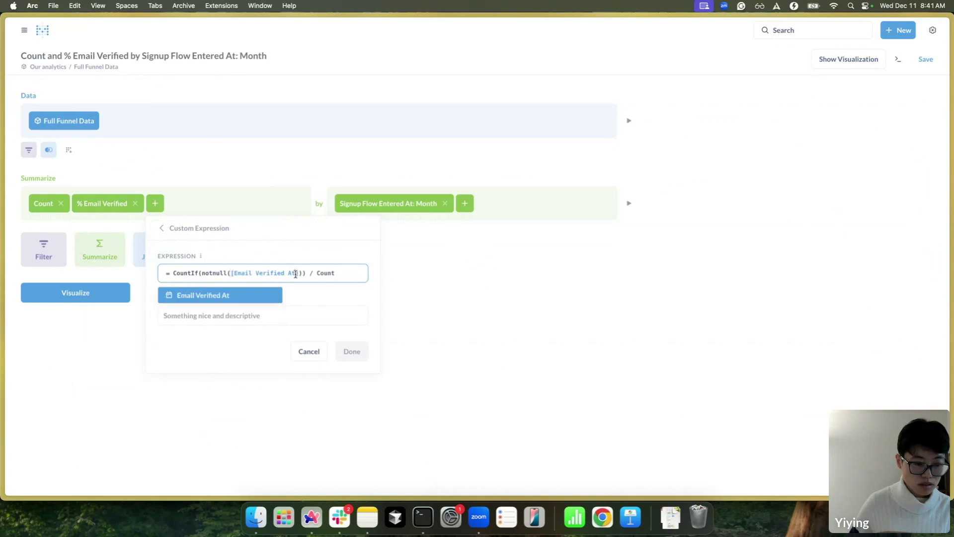
key(BackSpace)
key(BackSpace)
key(BackSpace)
key(BackSpace)
key(BackSpace)
key(BackSpace)
key(BackSpace)
key(BackSpace)
key(BackSpace)
key(BackSpace)
key(BackSpace)
key(BackSpace)
key(BackSpace)
key(BackSpace)
key(BackSpace)
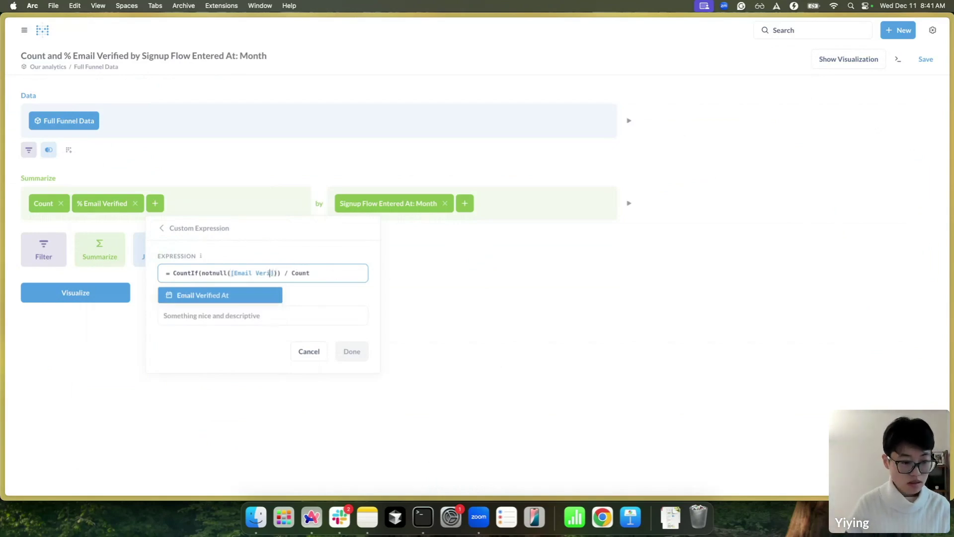
key(BackSpace)
key(BackSpace)
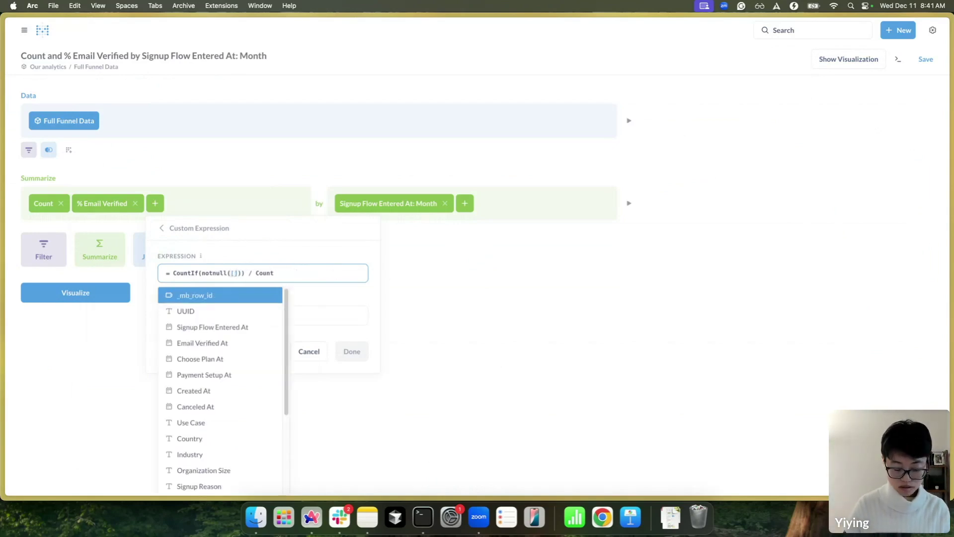
text(cho)
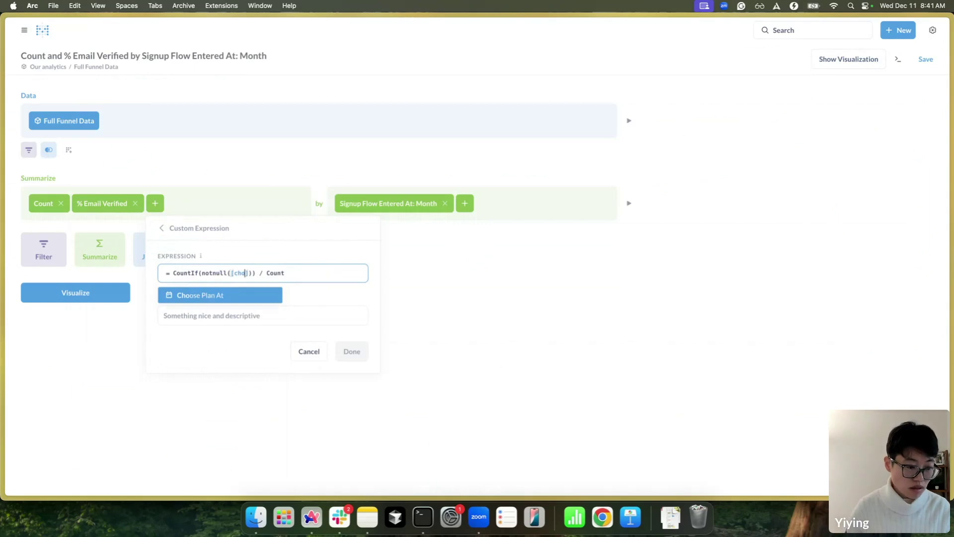
click(264, 296)
Name the custom expression % Choose Plan and add it to the summary
click(310, 321)
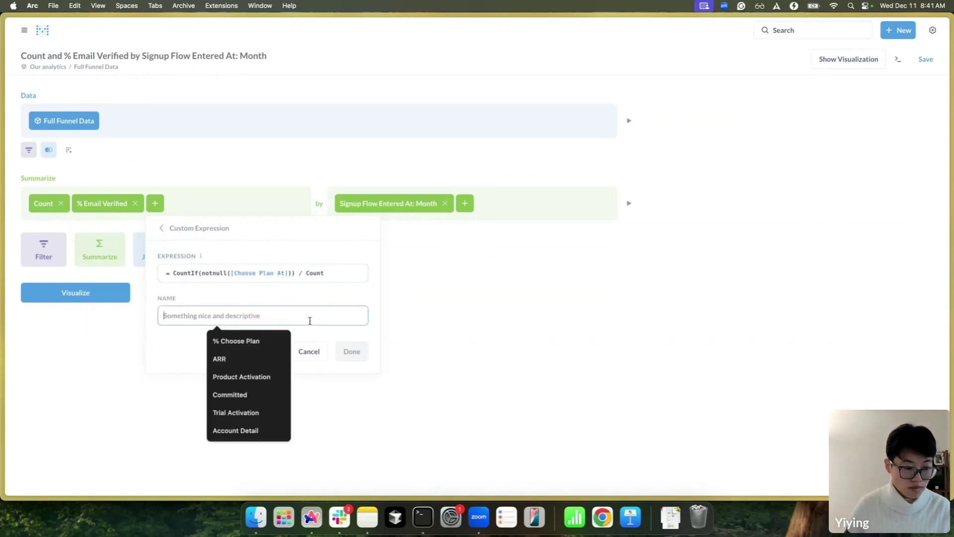
click(253, 341)
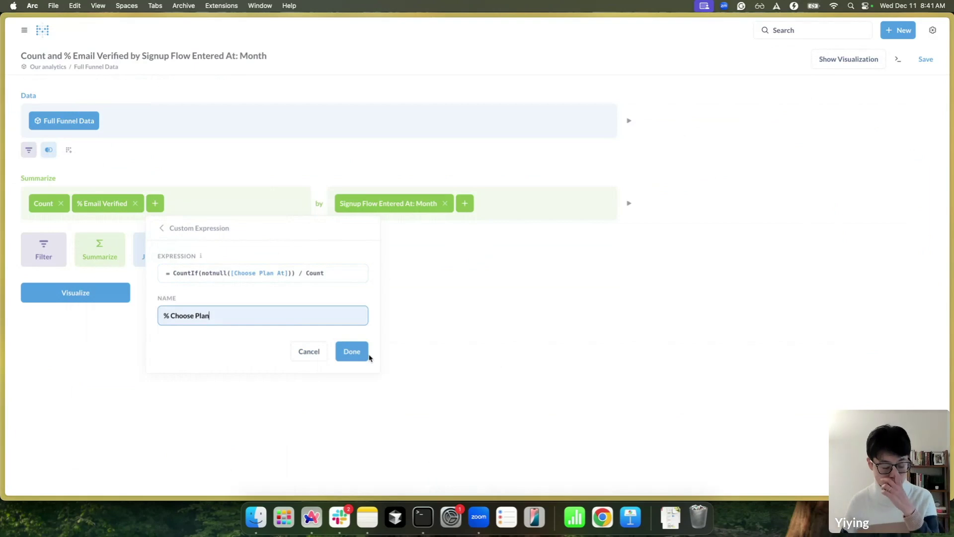
click(366, 357)
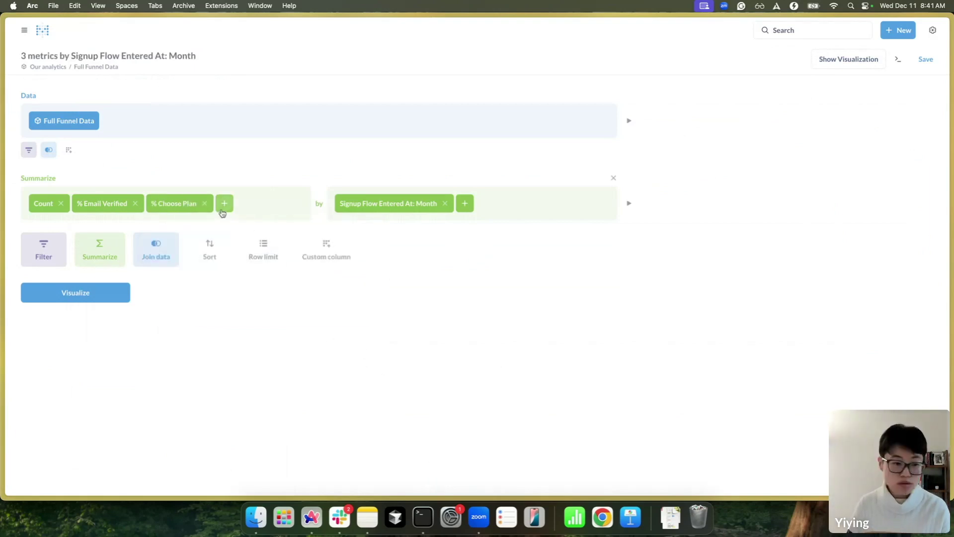
Start another summary metric with the custom expression CountIf(notnull([Payment Setup At])) / Count, reusing the copied formula
click(222, 211)
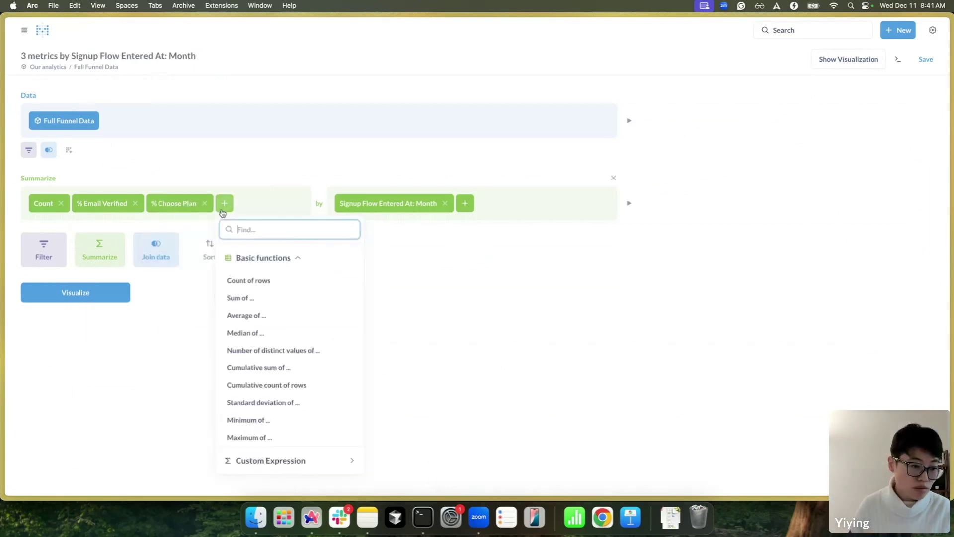
click(293, 460)
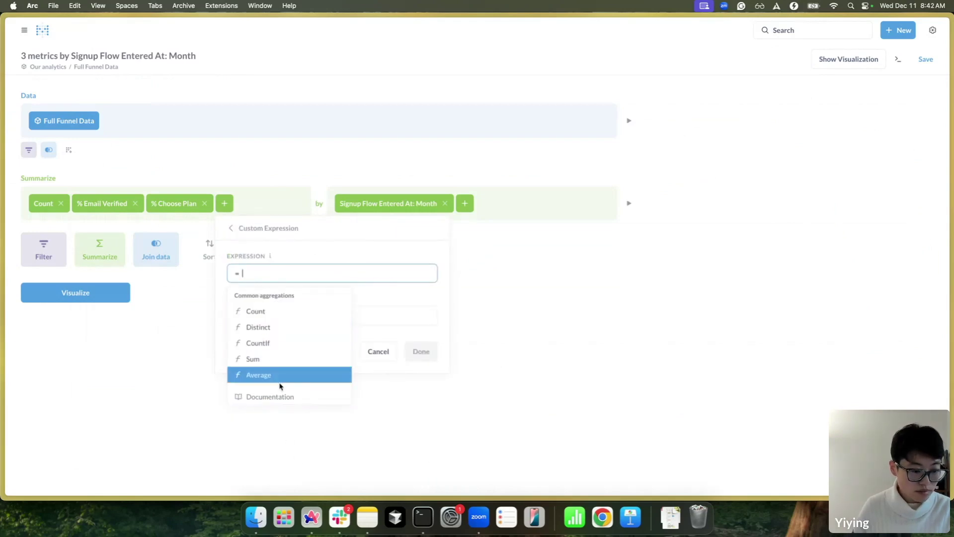
click(259, 270)
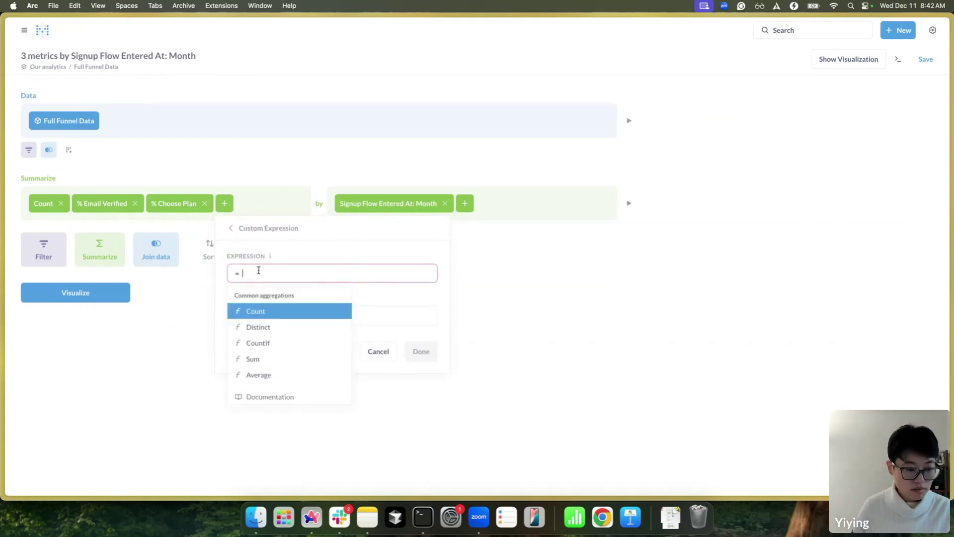
key(super+v)
drag(367, 275, 305, 275)
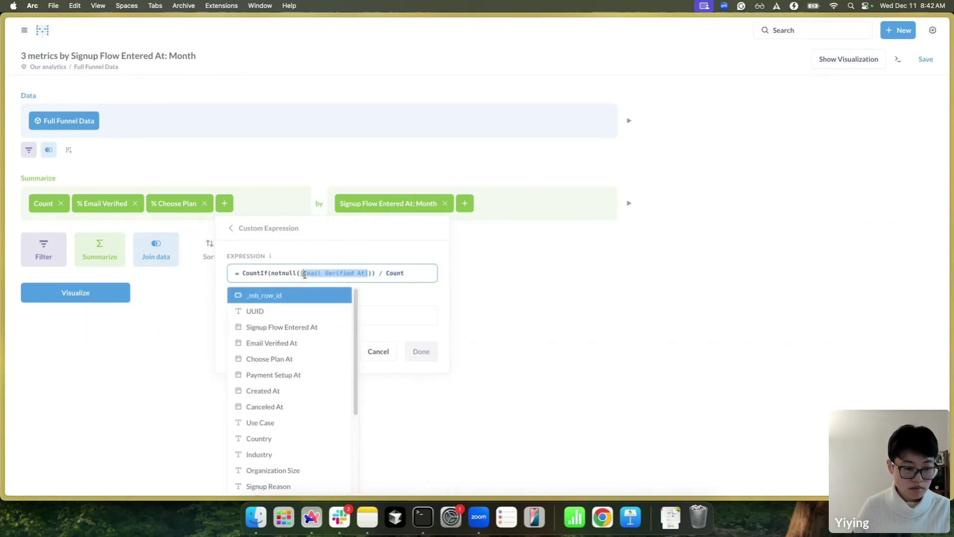
text(pa)
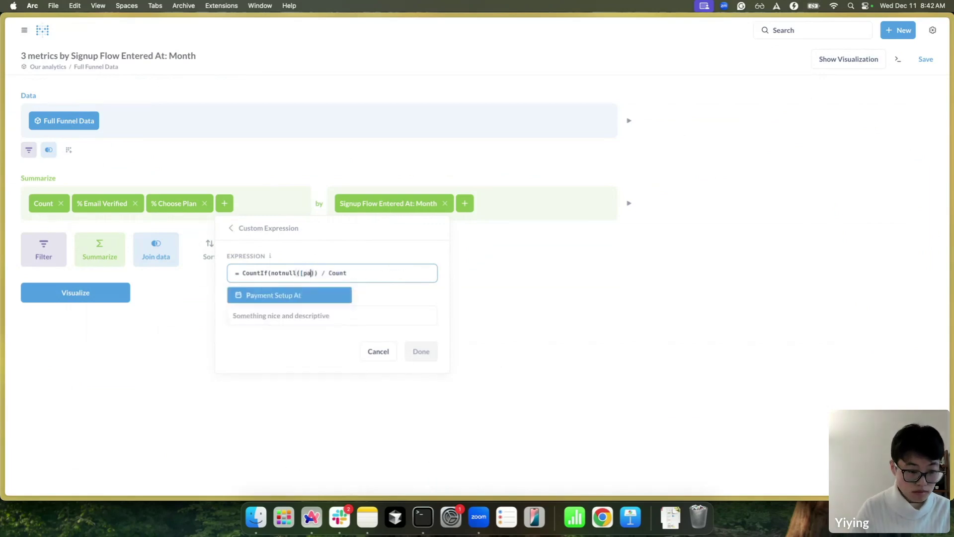
click(299, 295)
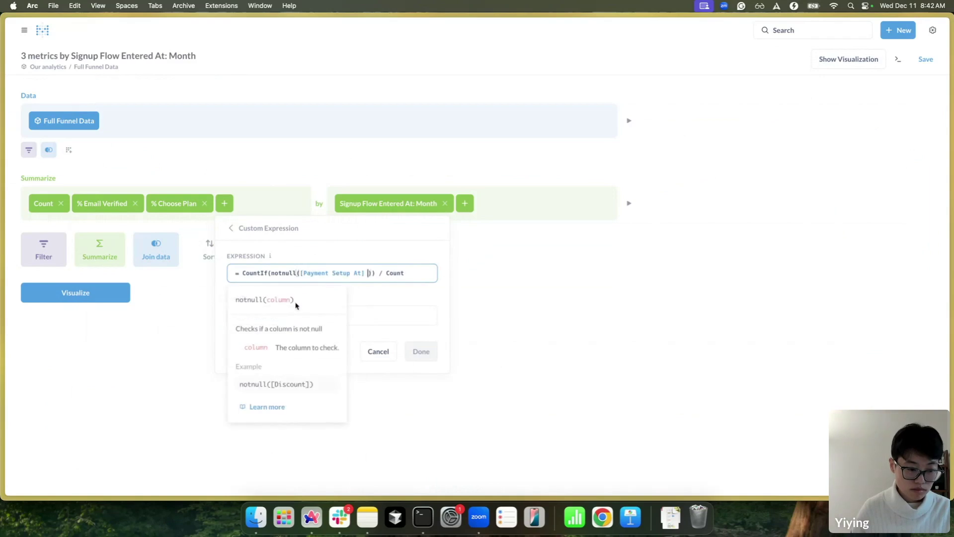
Name the custom expression % Set up Payment and add it to the summary
click(363, 318)
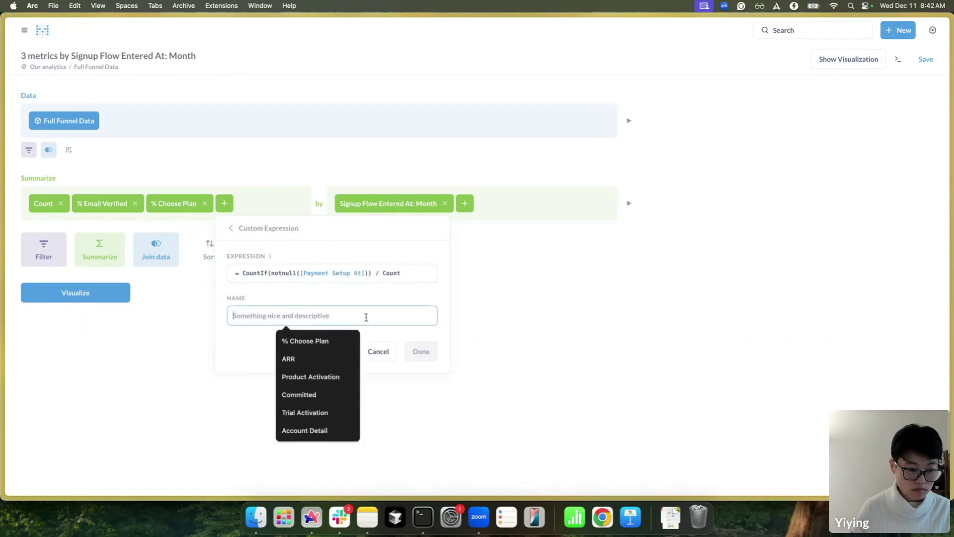
text(%)
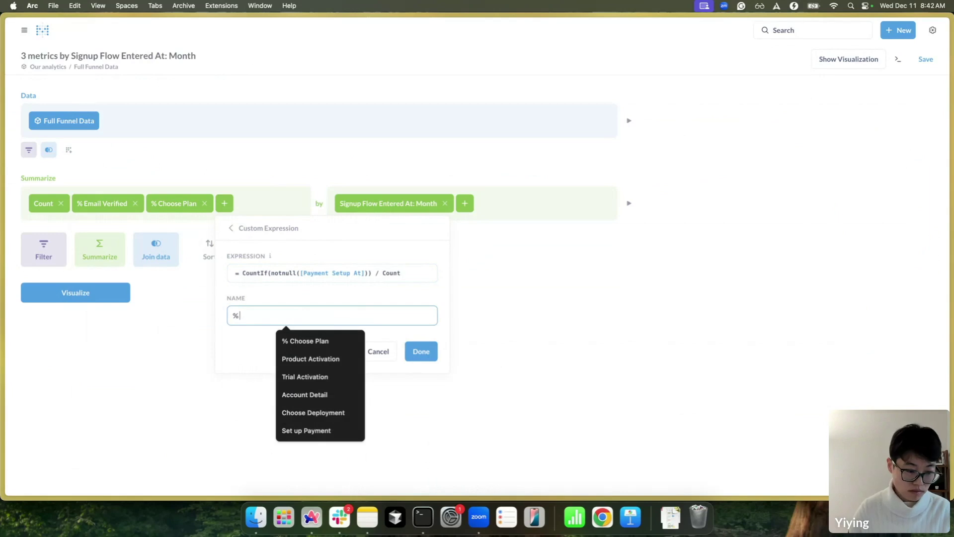
click(356, 430)
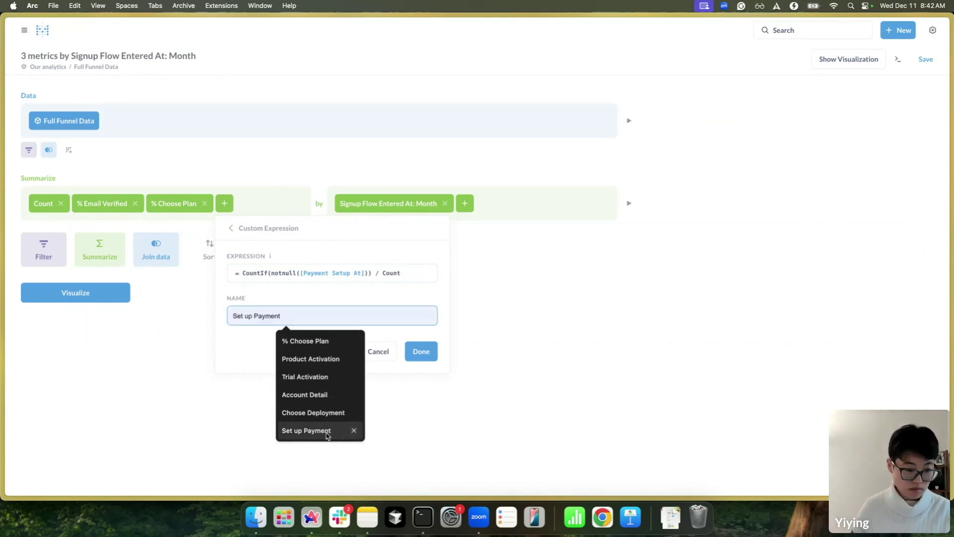
click(233, 314)
text(%)
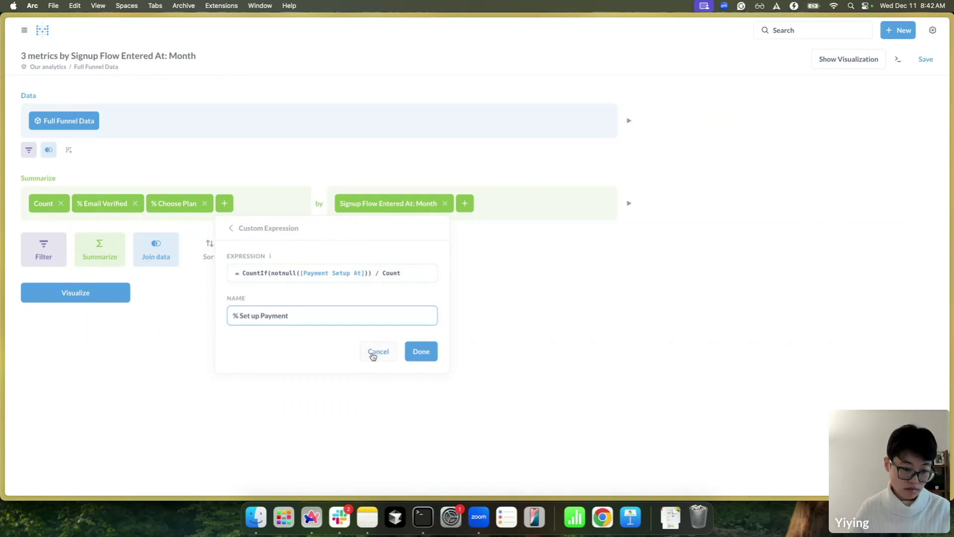
click(404, 352)
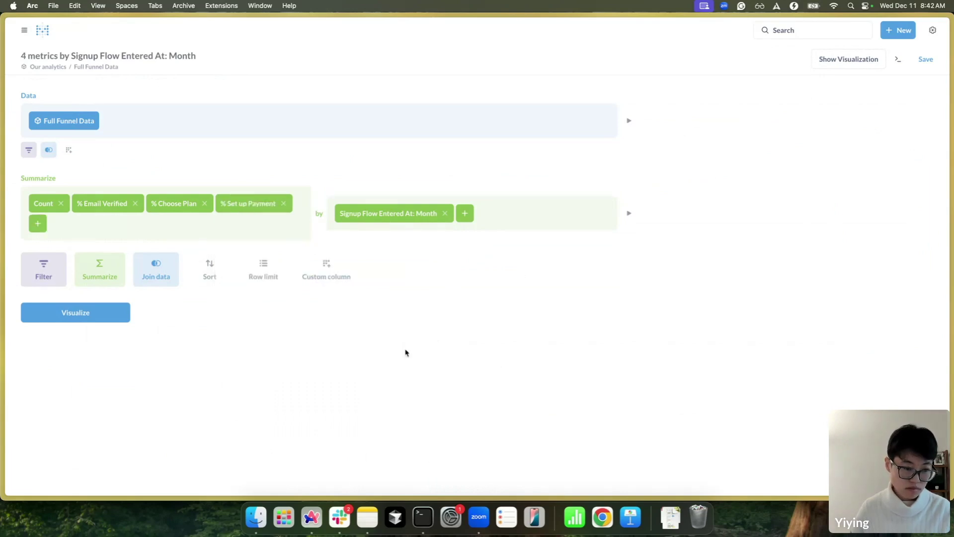
Visualize the four monthly metrics and display the results as a combo chart
click(88, 321)
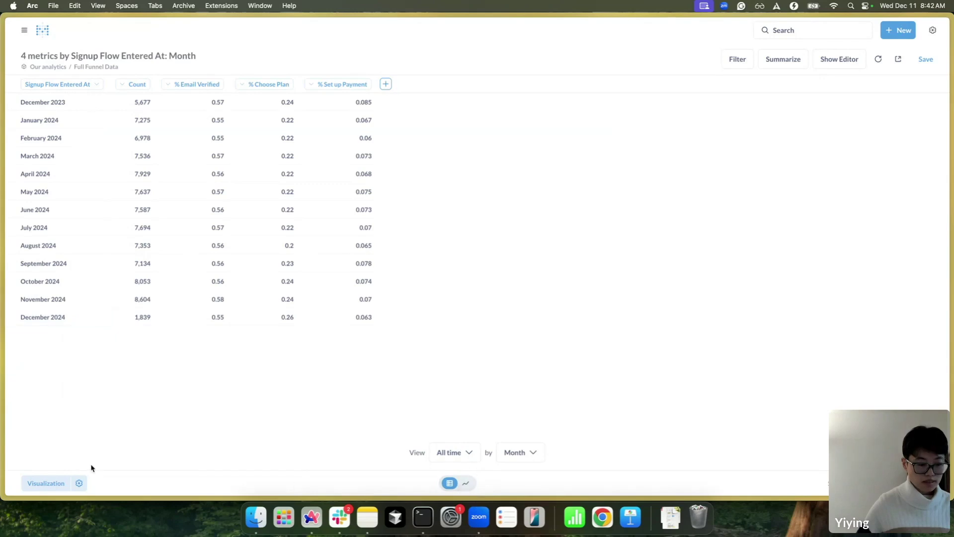
click(78, 483)
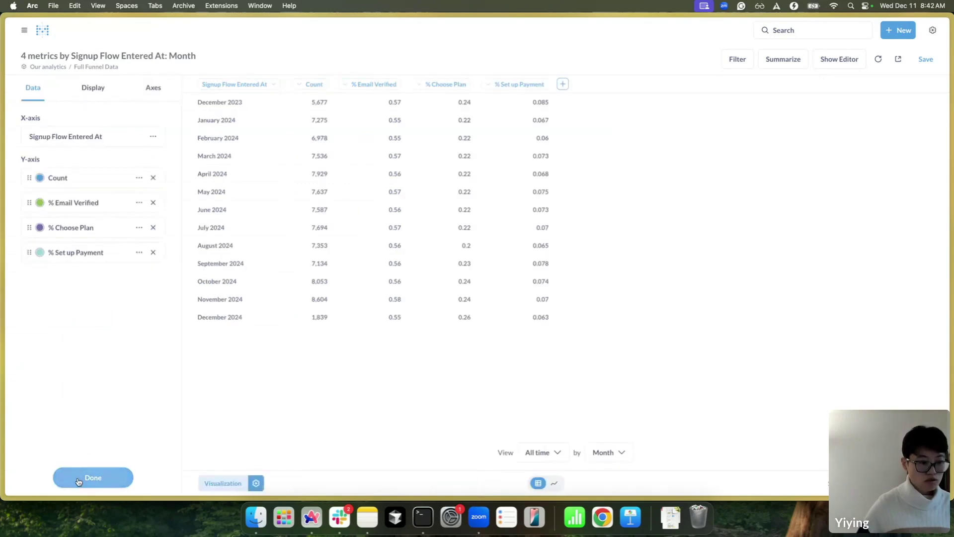
click(239, 485)
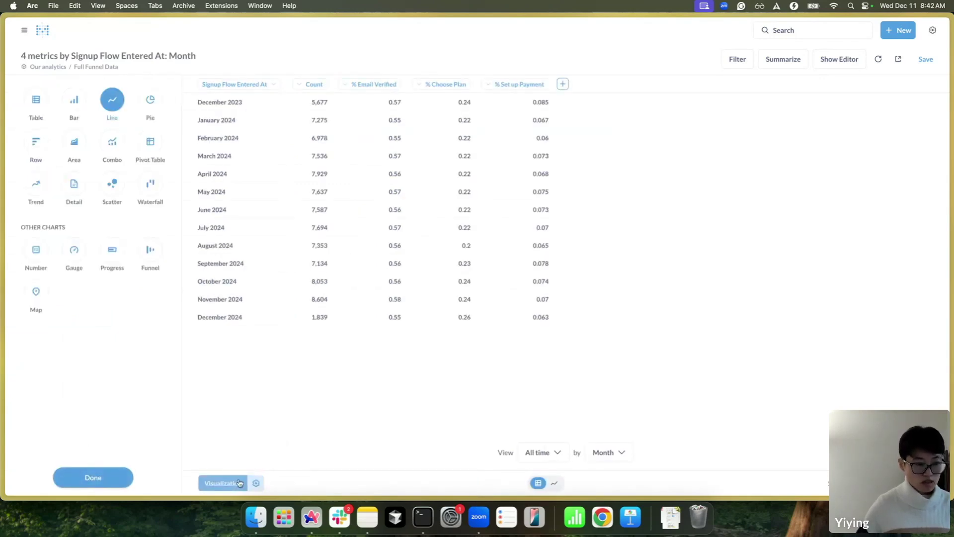
click(114, 145)
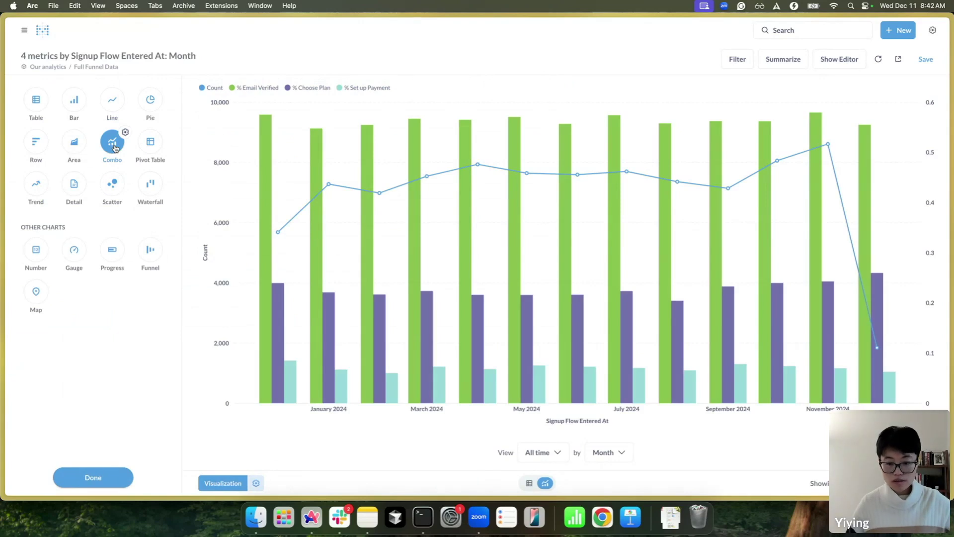
Display the Count series as bars and rename it # Users Entered the Sign Up Flow
click(257, 483)
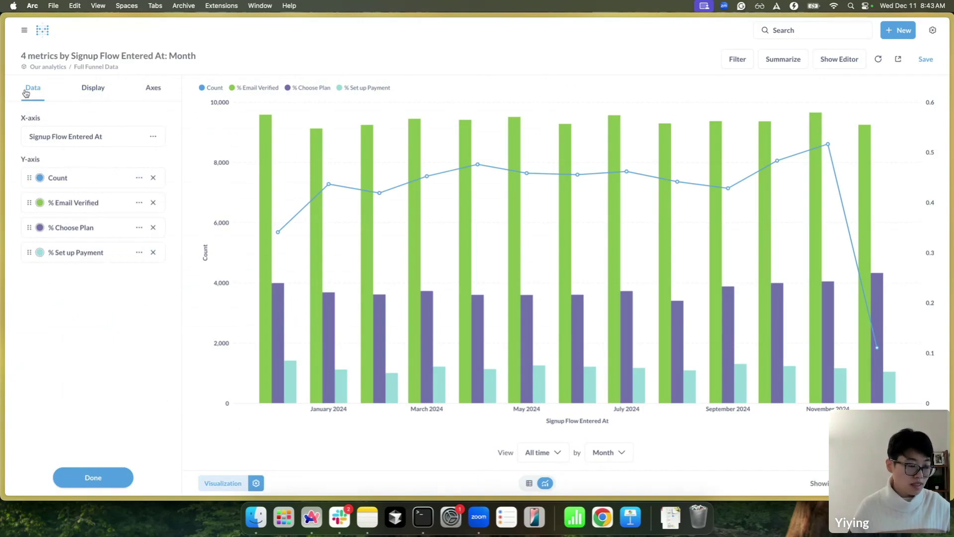
click(139, 179)
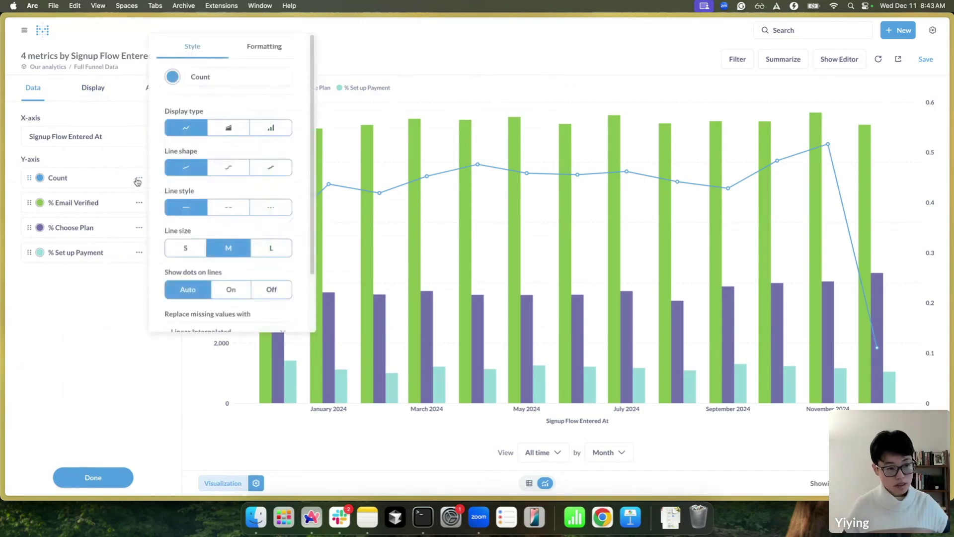
click(277, 127)
click(213, 149)
double_click(215, 151)
text(#)
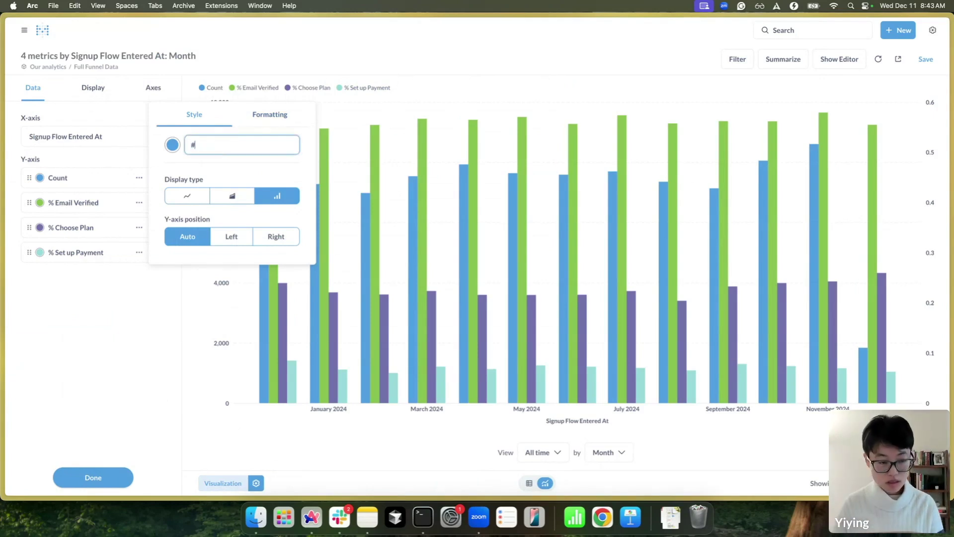
text( Users Entered the Sign Up Flow)
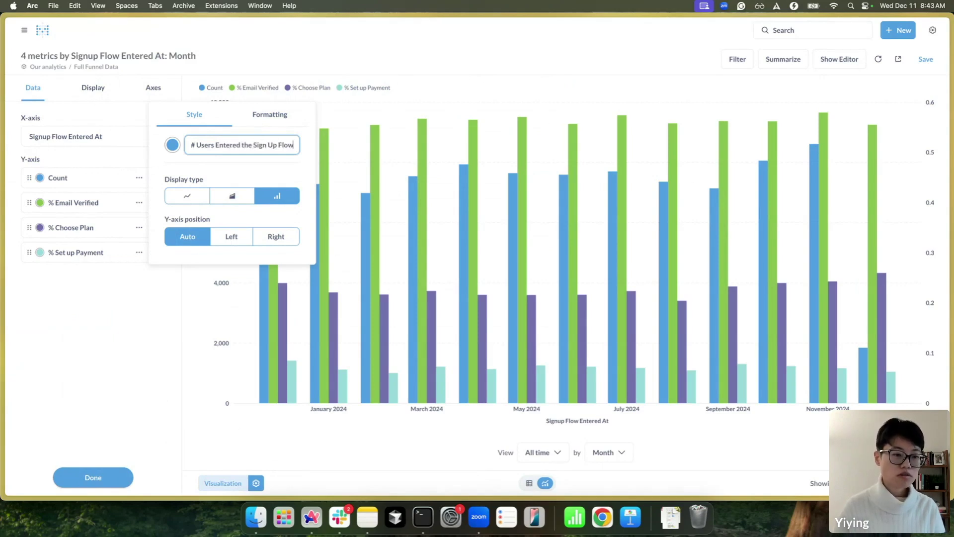
click(270, 115)
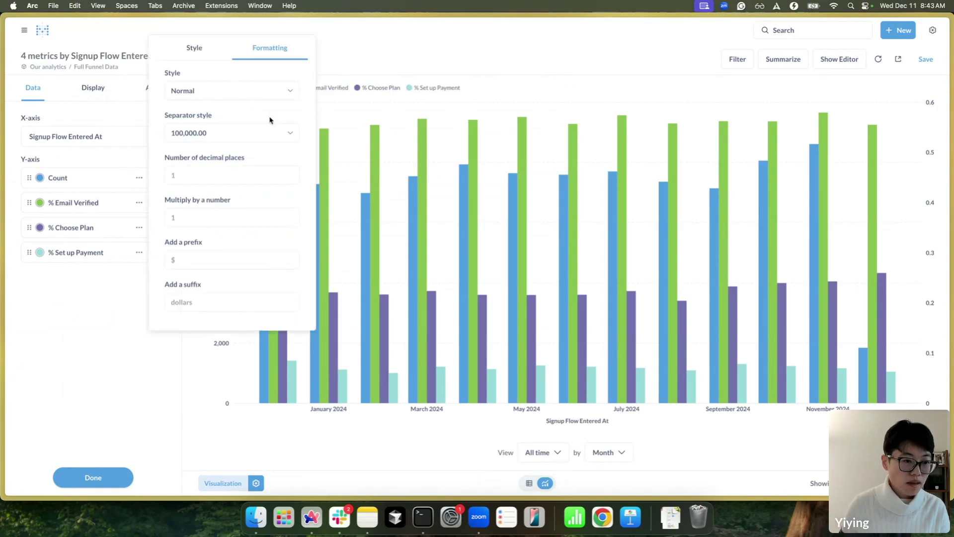
click(110, 164)
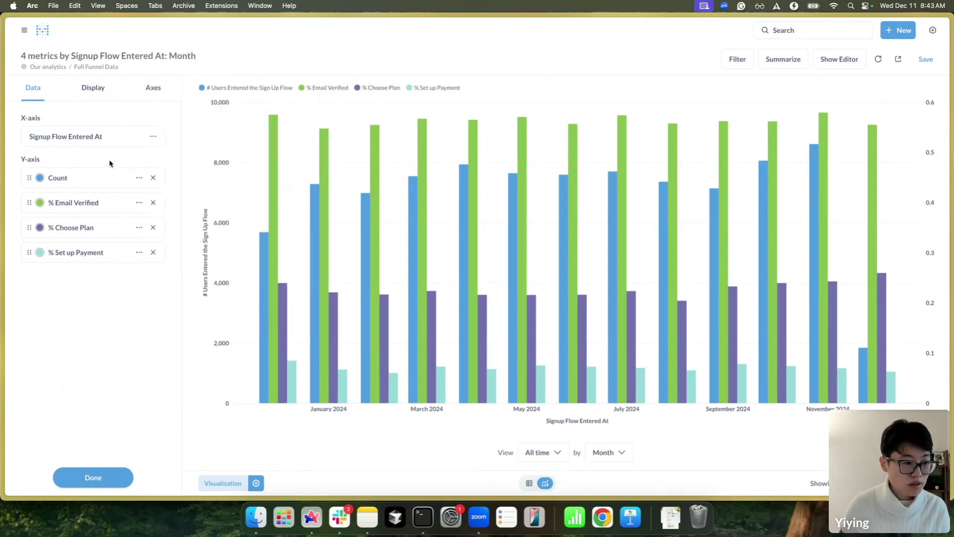
Display the % Email Verified series as a line and format its values as Percent with 1 decimal place
click(139, 204)
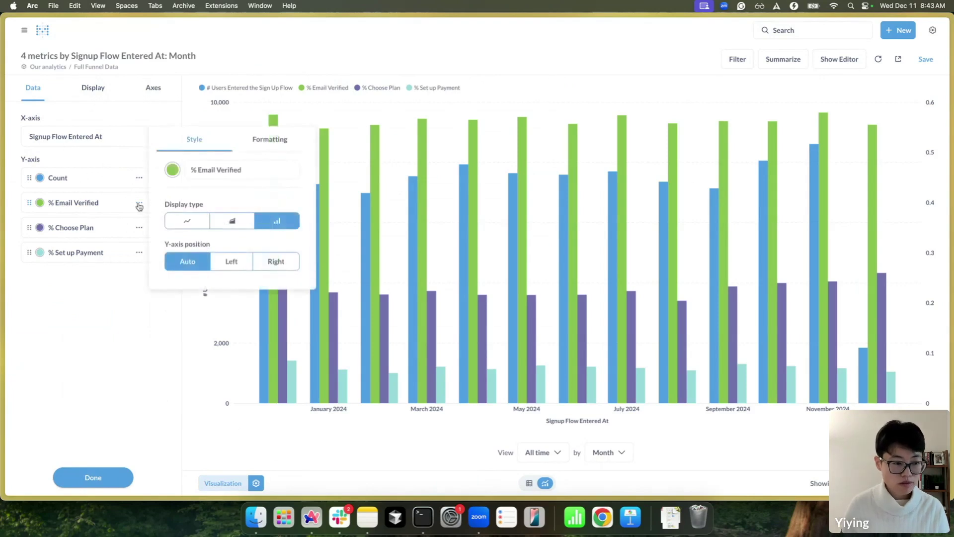
click(181, 220)
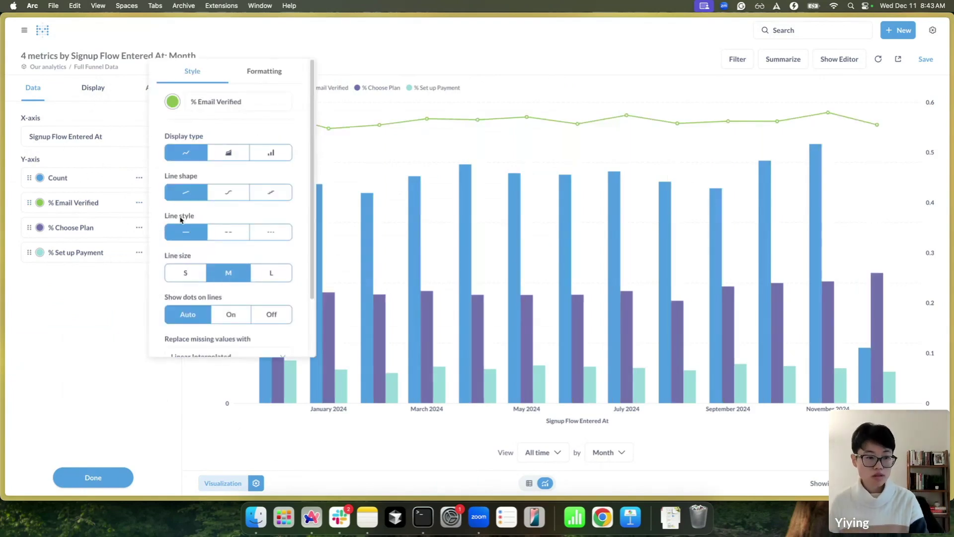
click(273, 72)
click(235, 118)
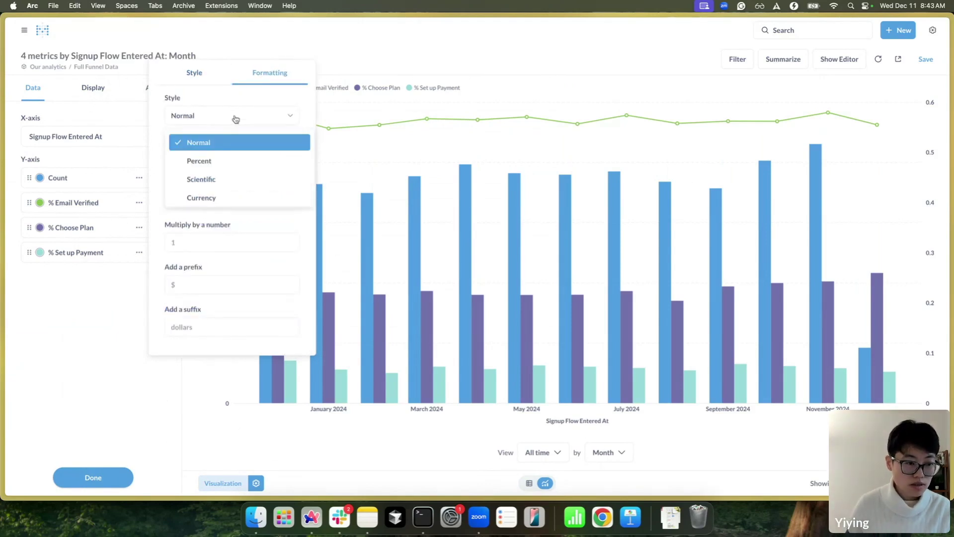
click(229, 161)
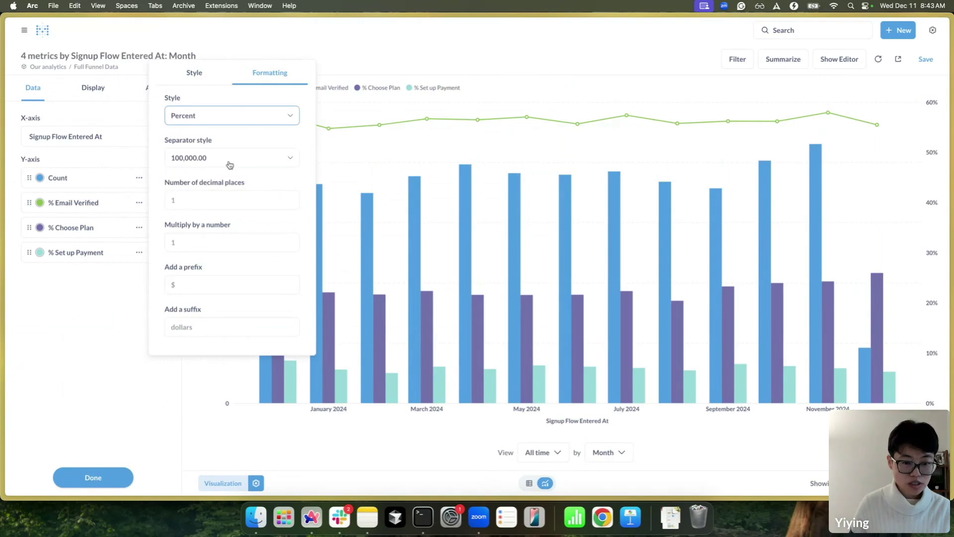
click(217, 199)
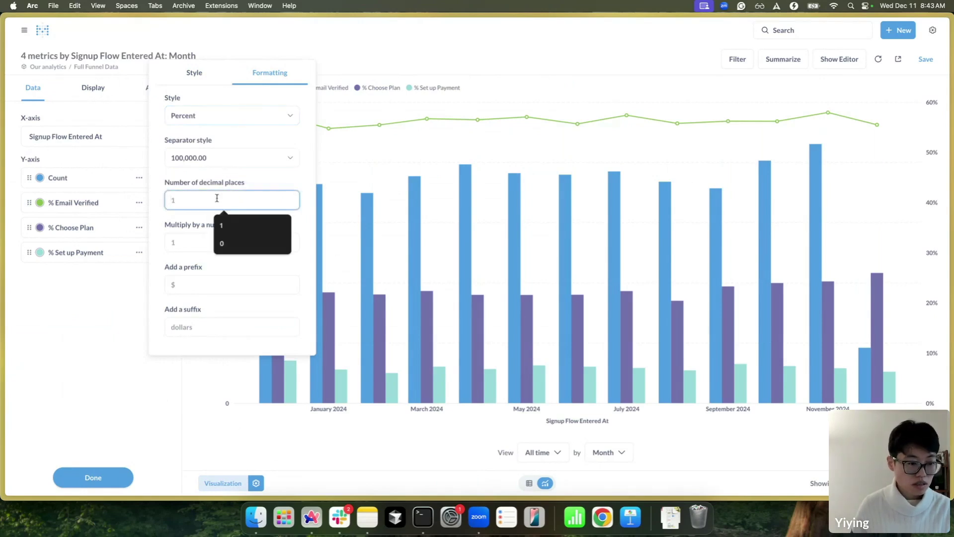
click(222, 226)
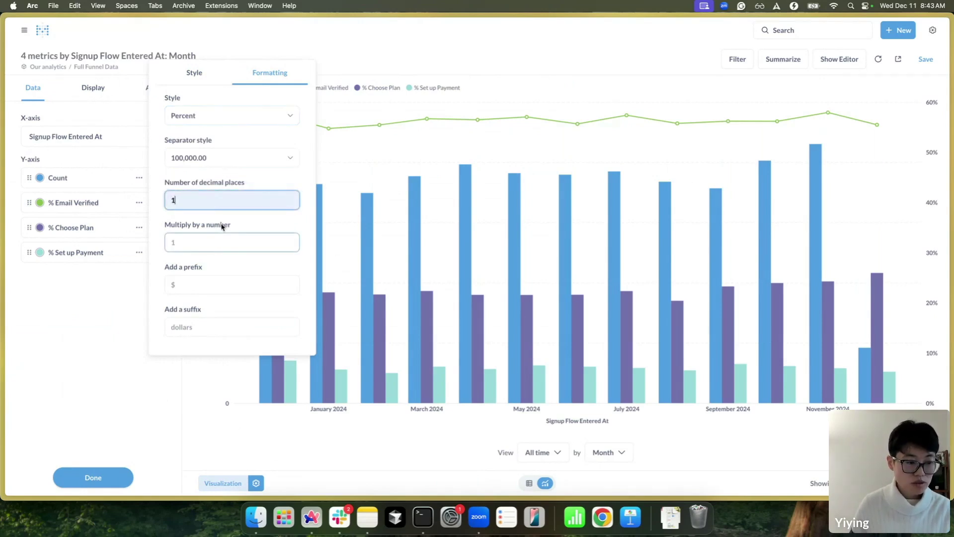
click(121, 278)
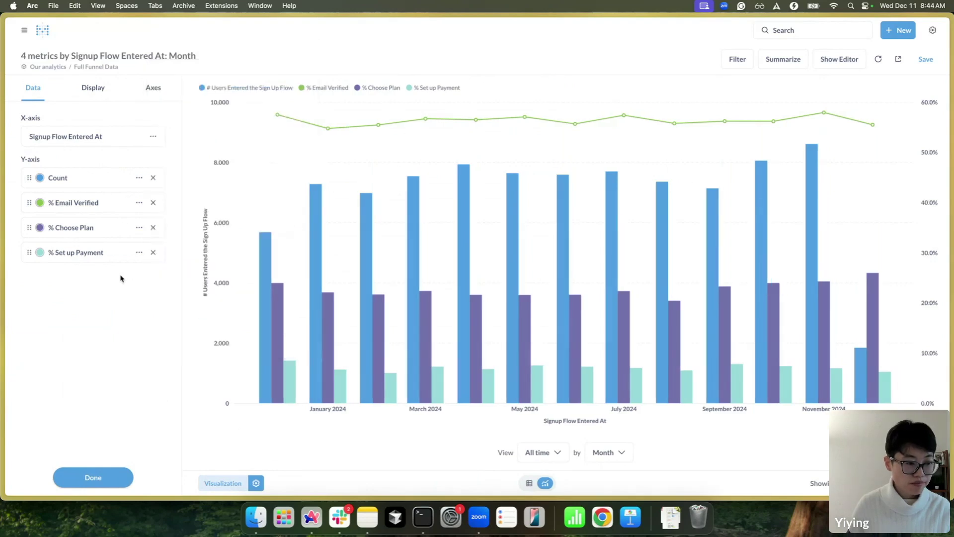
Display the % Choose Plan series as a line, format it as Percent with 1 decimal place, and recheck its formatting
click(140, 229)
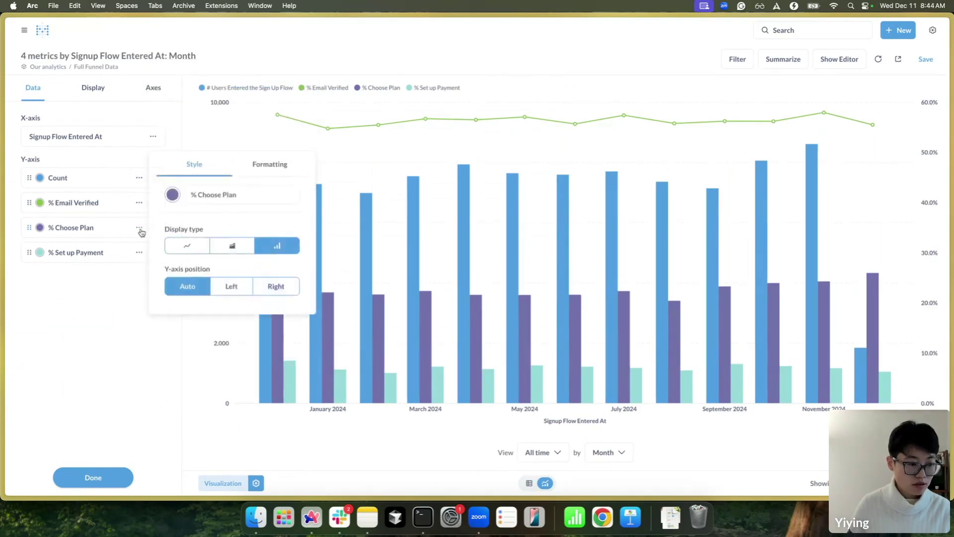
click(185, 249)
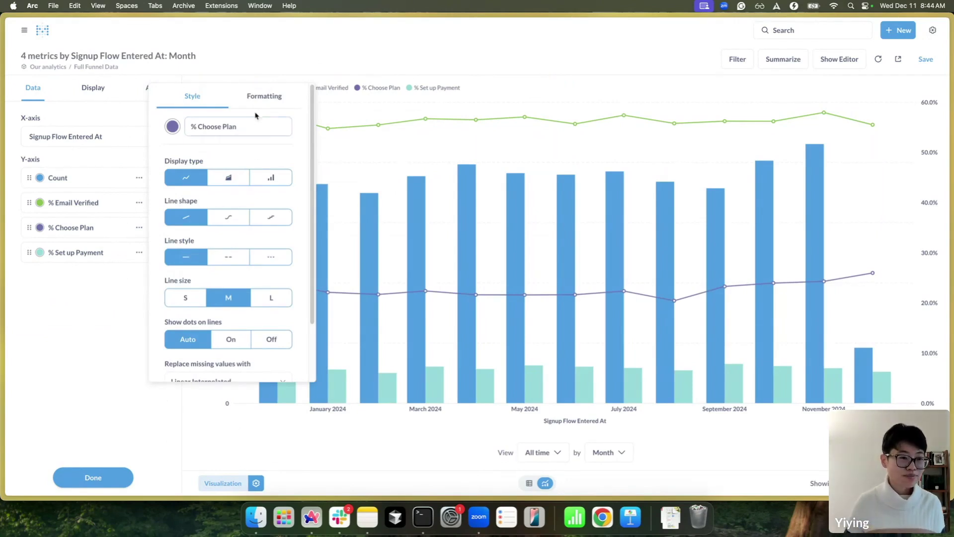
click(264, 97)
click(205, 144)
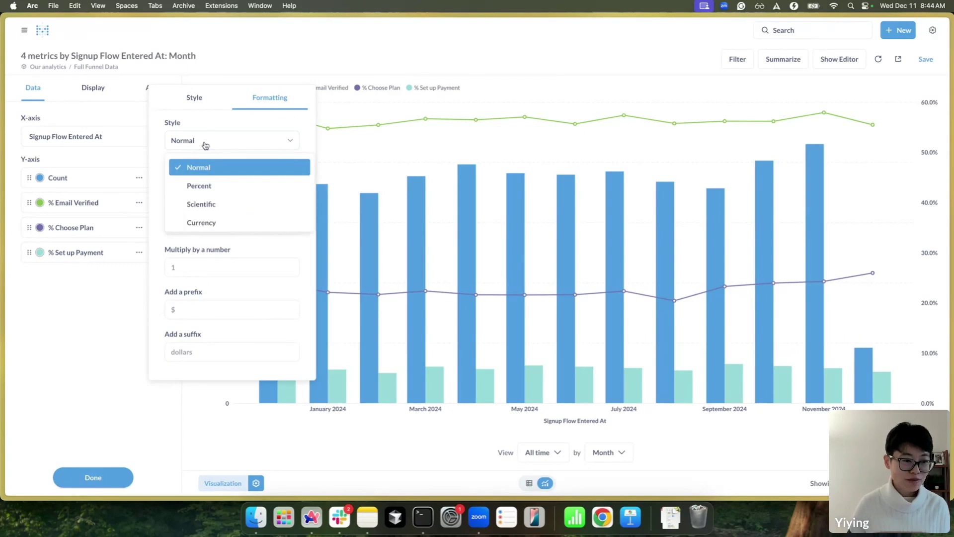
click(209, 185)
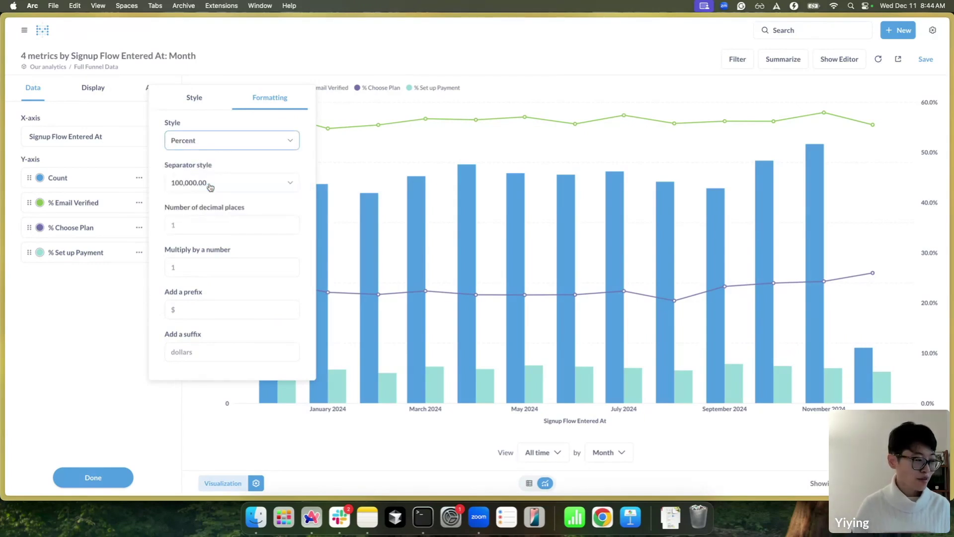
click(206, 226)
text(1)
click(119, 301)
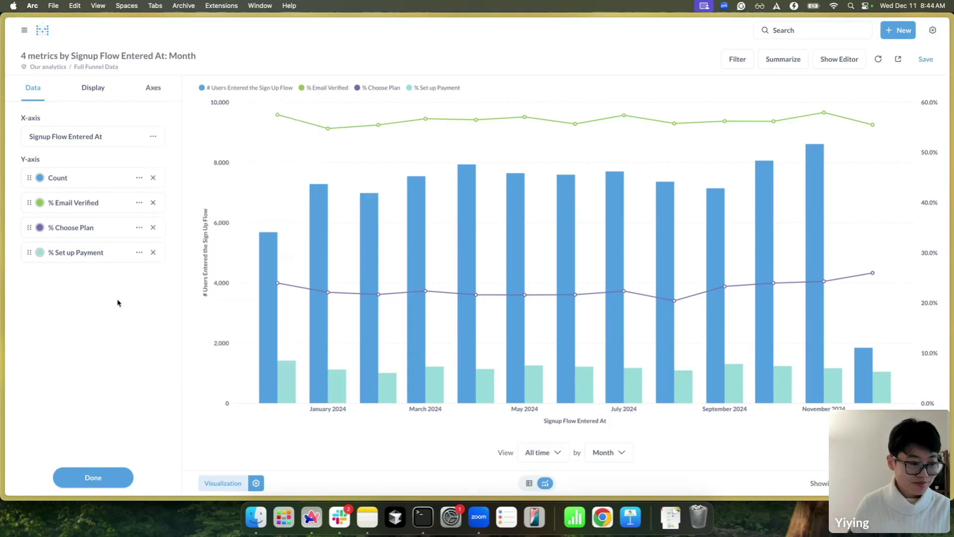
click(140, 228)
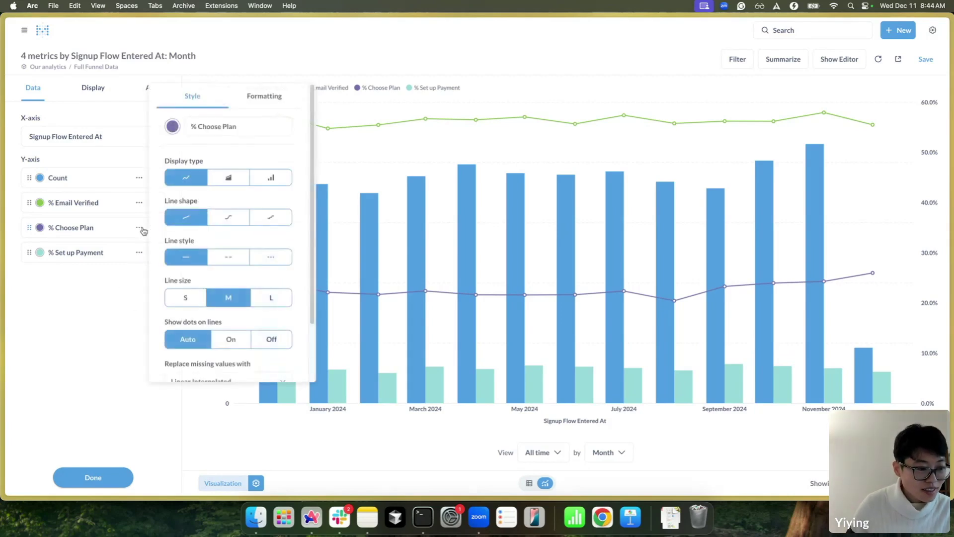
click(269, 95)
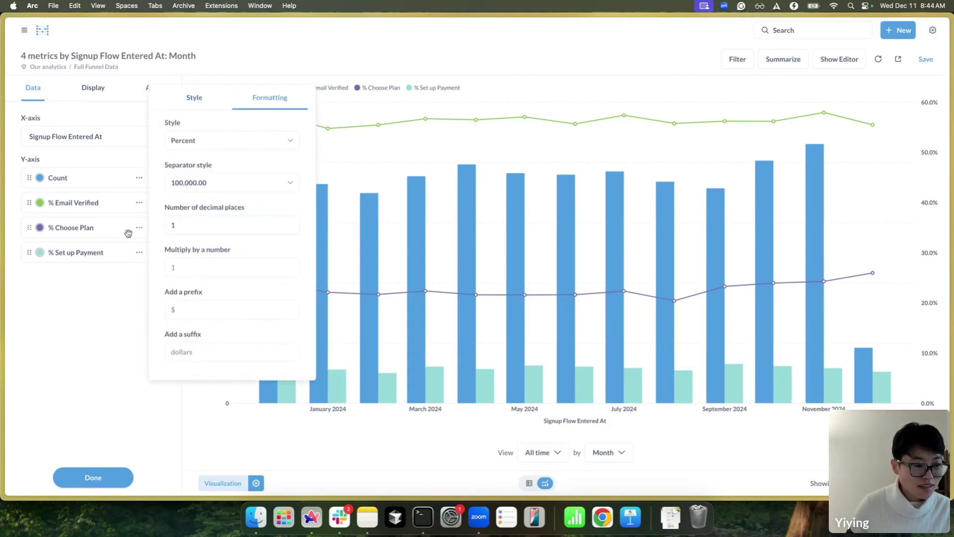
Display the % Set up Payment series as a line and format its values as Percent with 1 decimal place
click(111, 250)
click(138, 253)
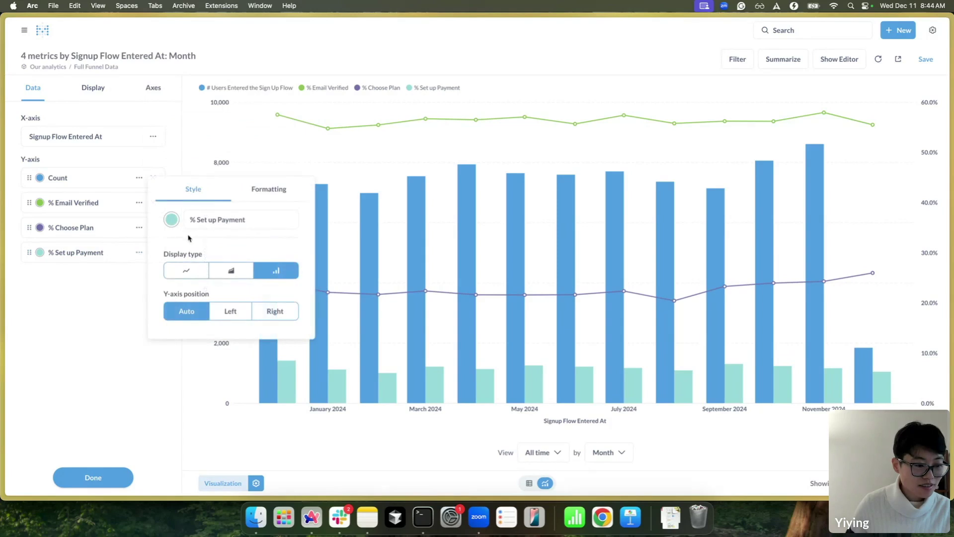
click(193, 272)
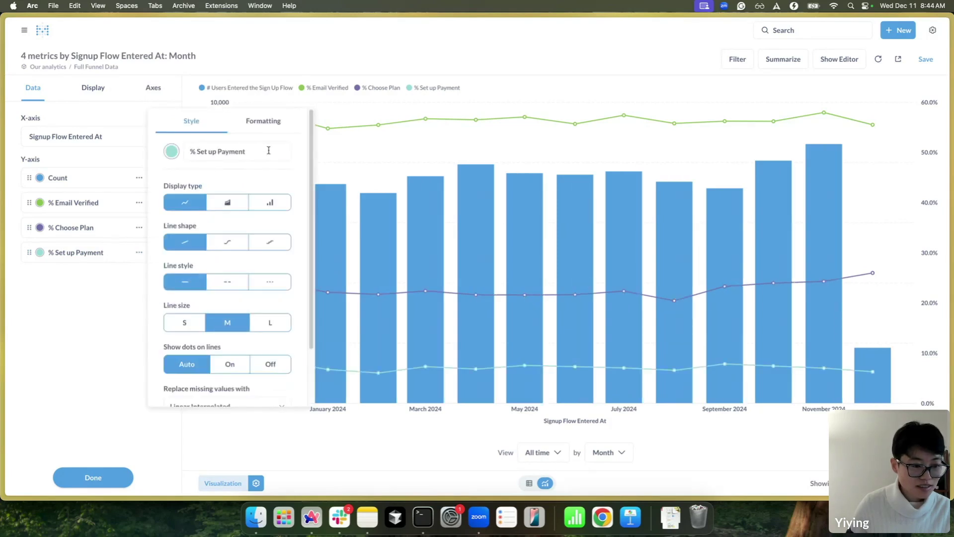
click(266, 129)
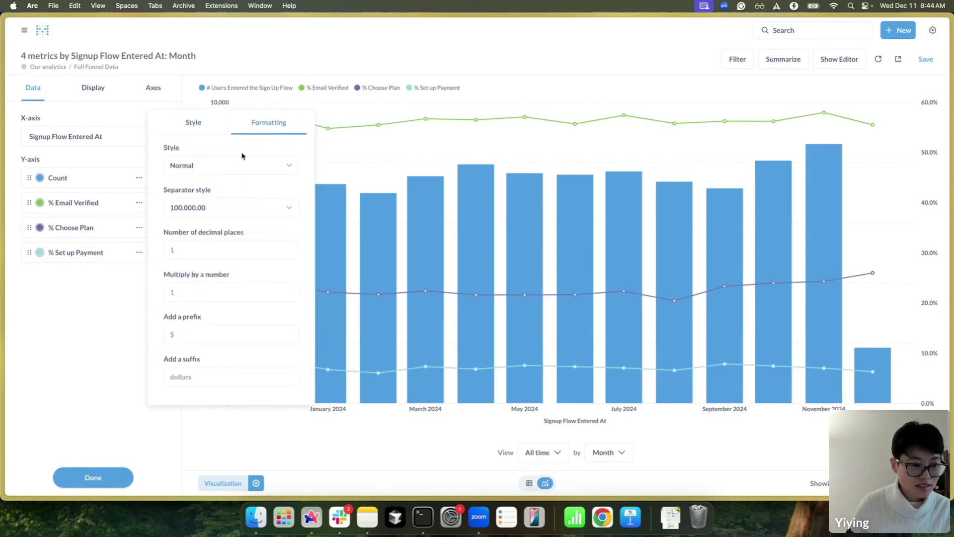
click(209, 171)
click(208, 212)
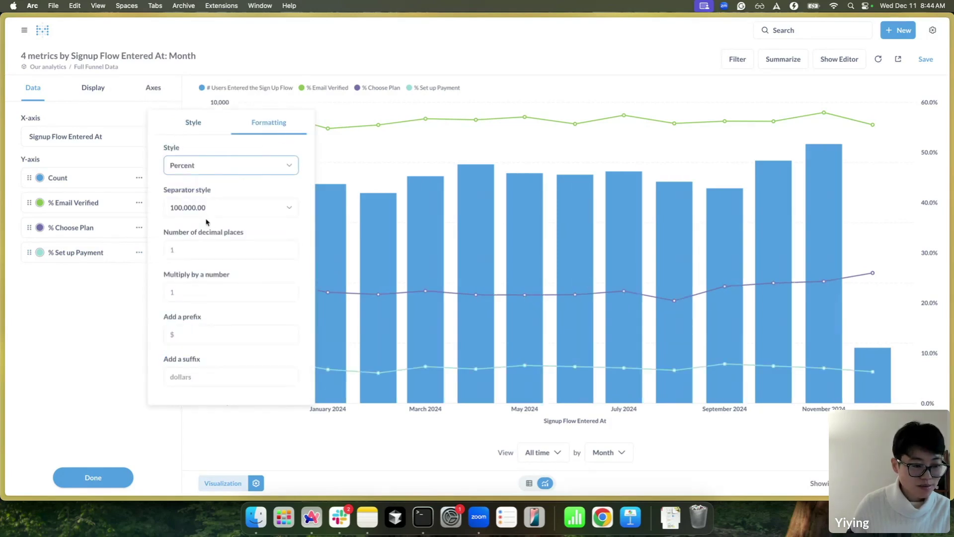
click(193, 251)
text(1)
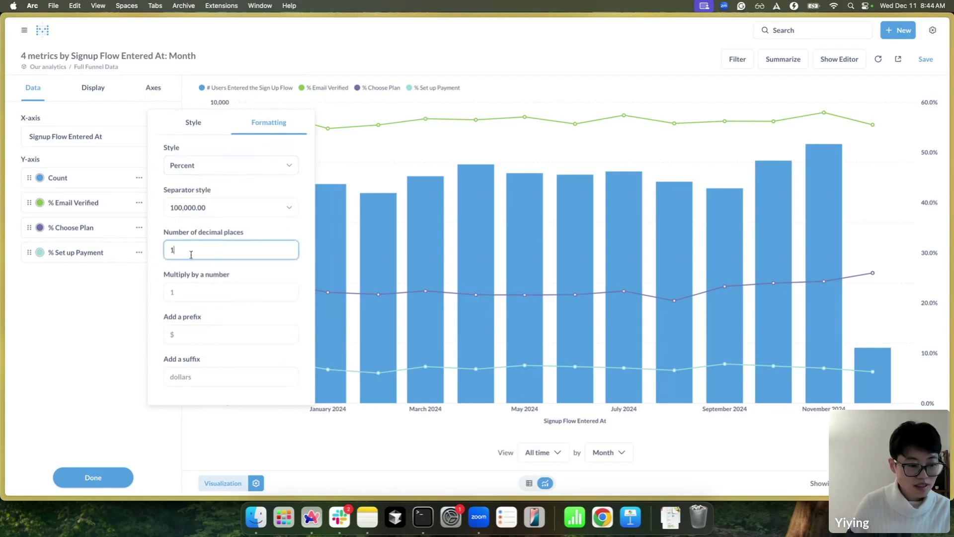
click(124, 279)
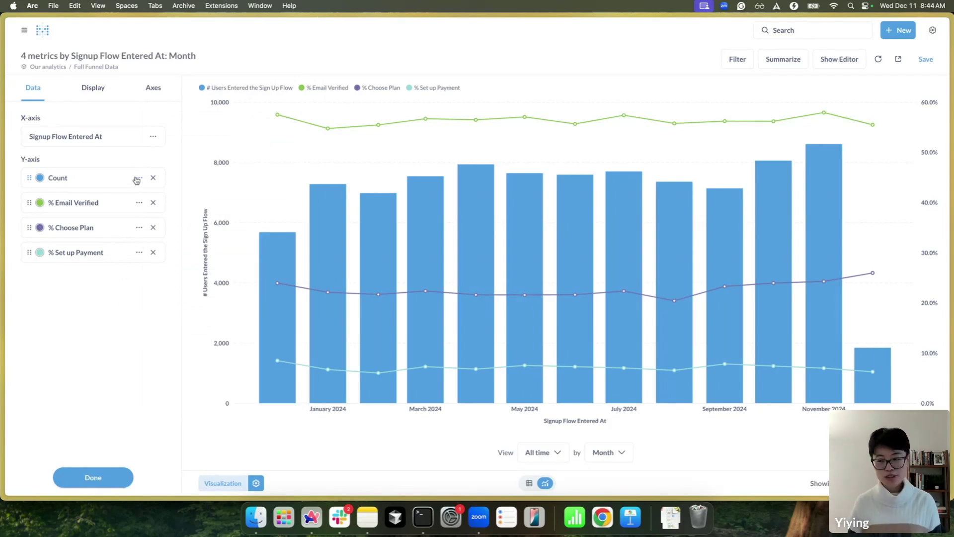
Change the color of the Count series' bars to light teal
mouse_move(316, 220)
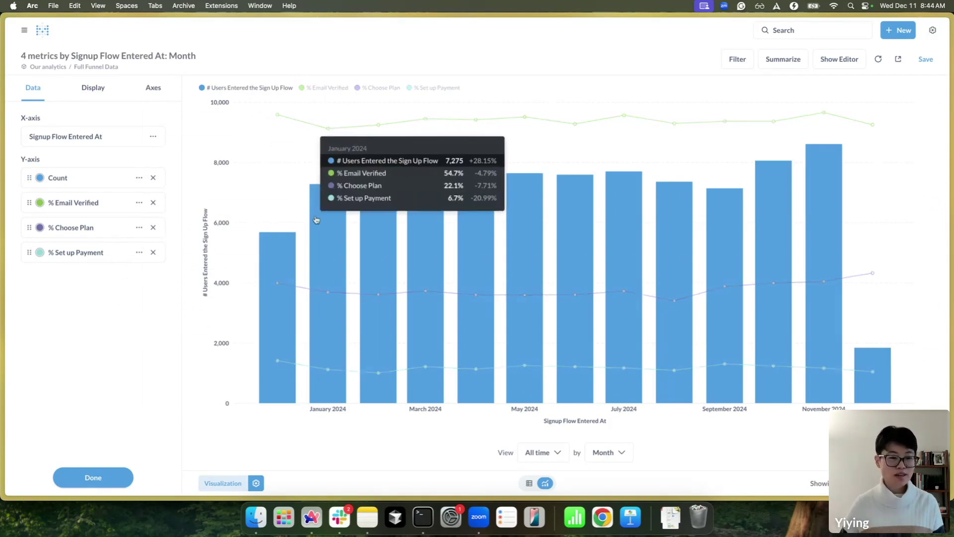
click(140, 180)
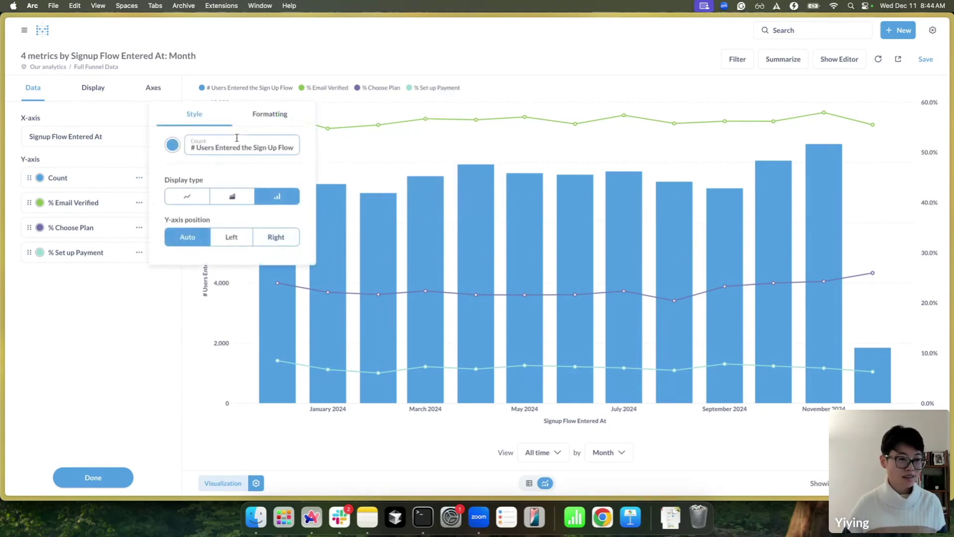
click(173, 151)
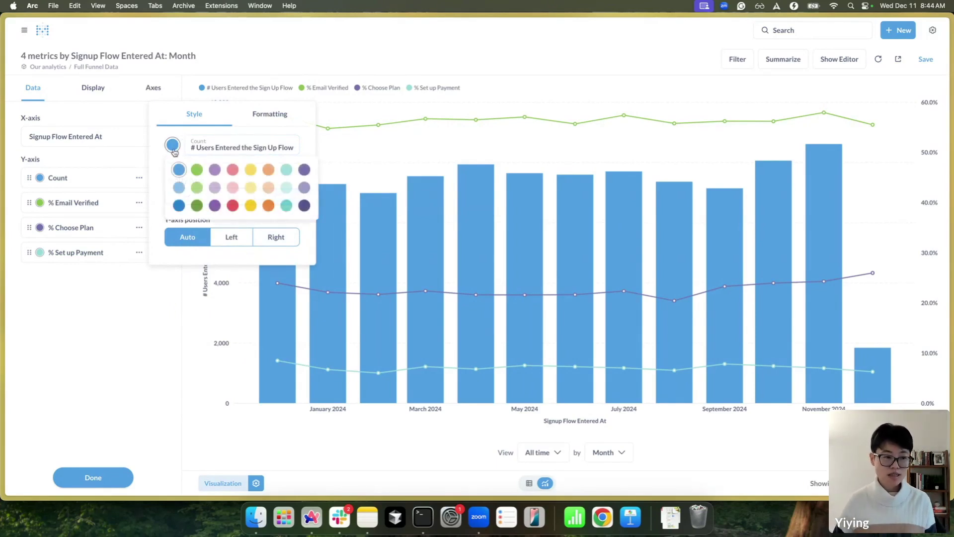
click(287, 189)
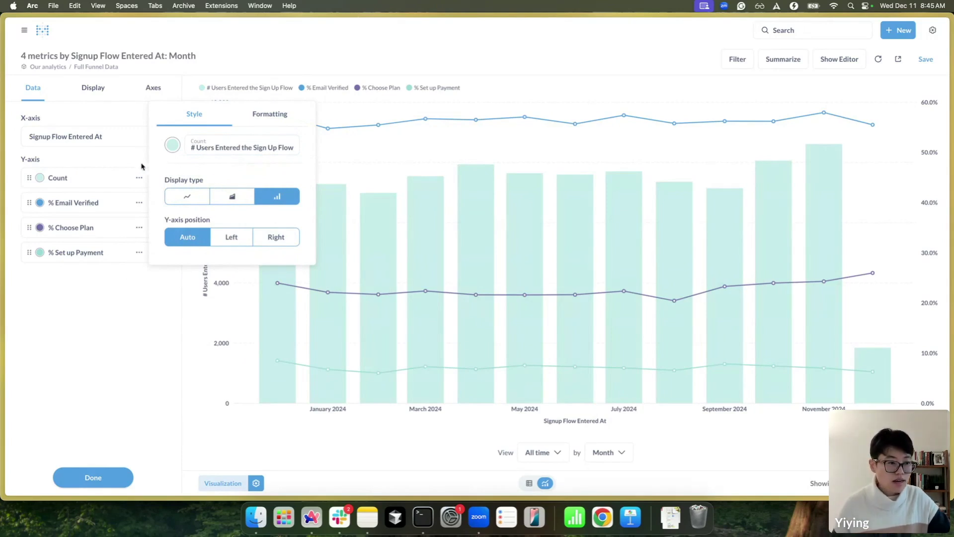
click(119, 201)
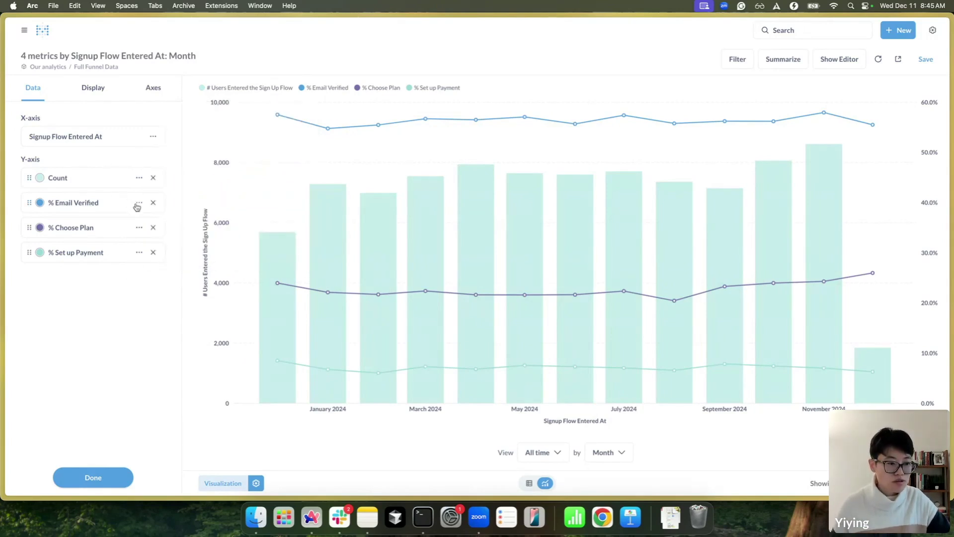
Turn on dots for the % Email Verified line
click(138, 204)
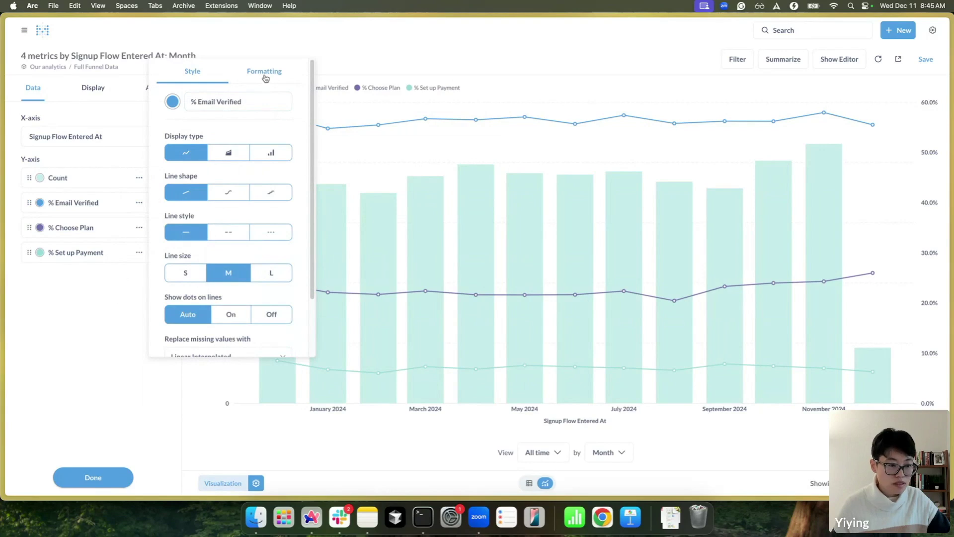
scroll(266, 293, down, 3)
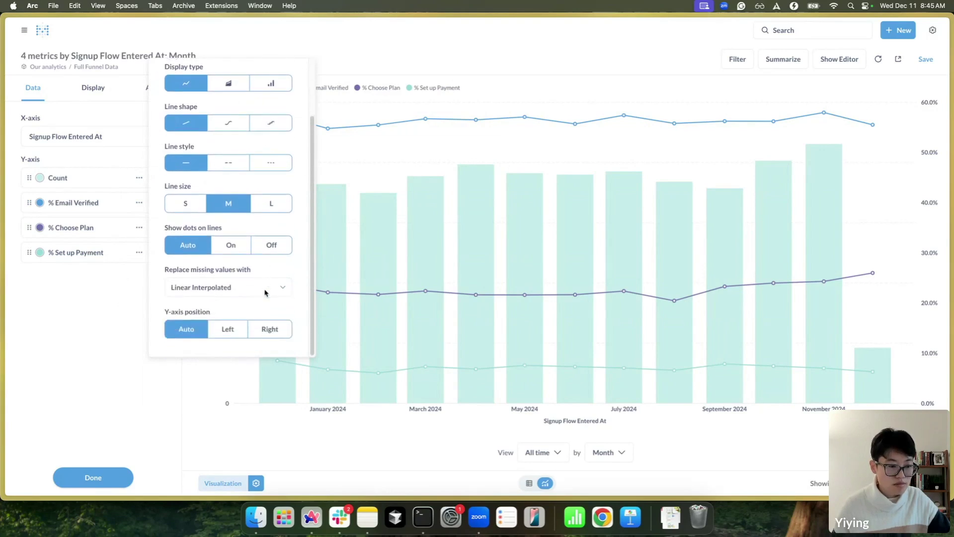
click(237, 245)
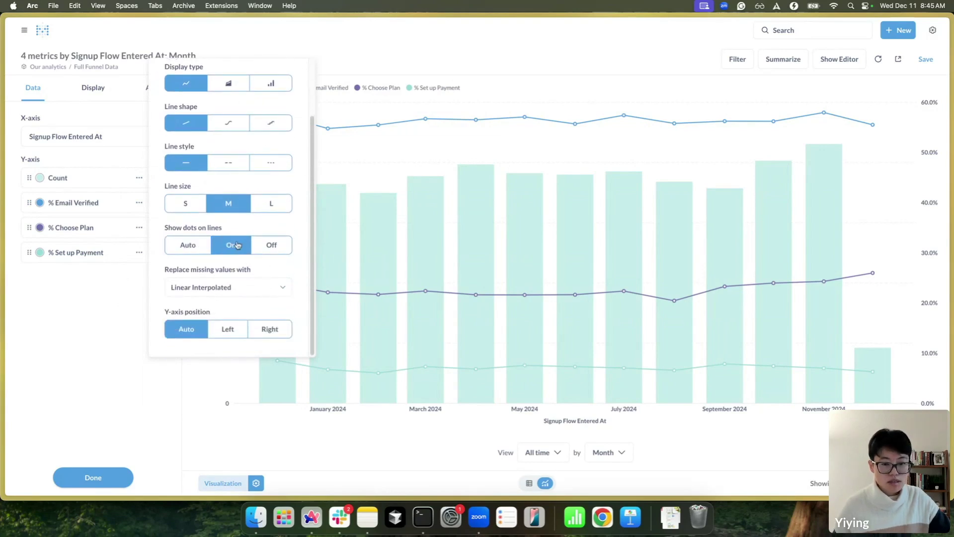
click(82, 309)
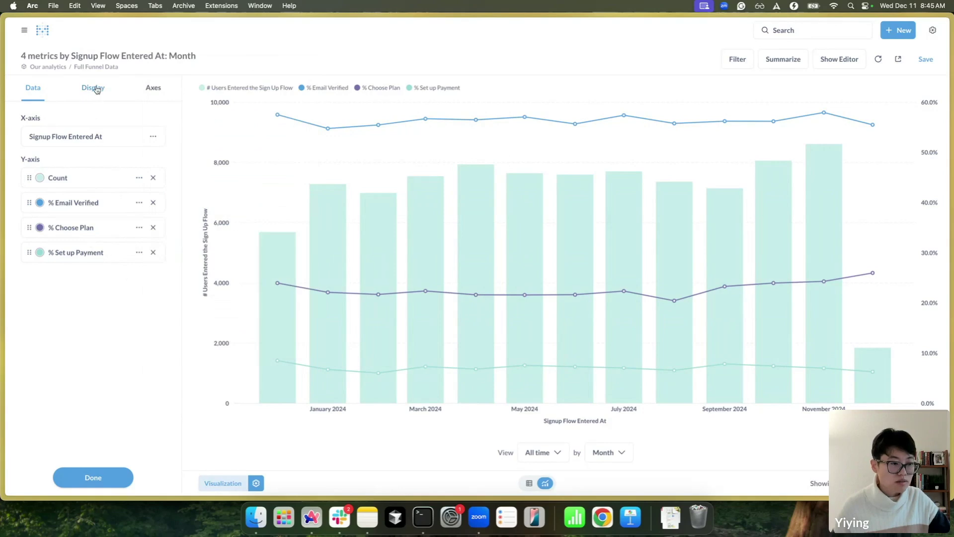
Show values on the chart's data points, but hide them for the Count series
click(96, 89)
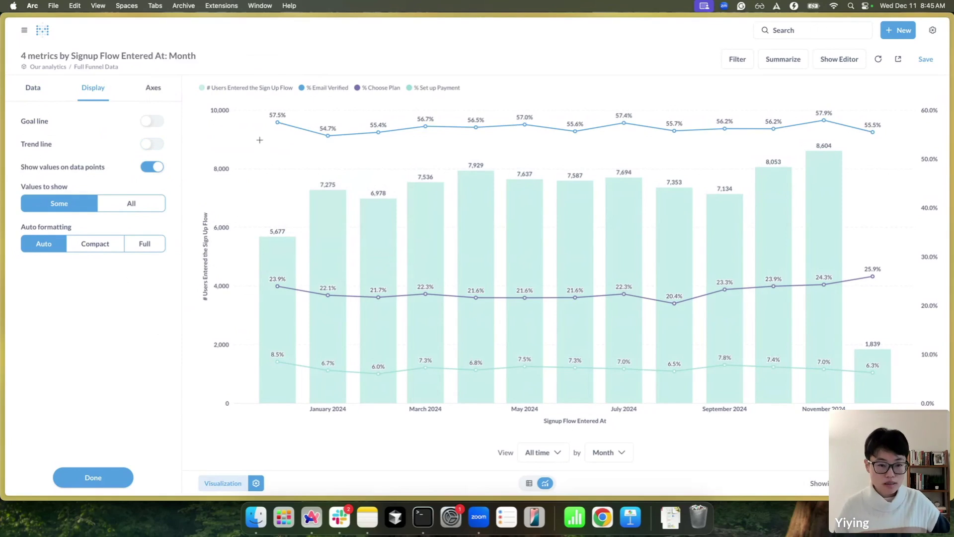
click(40, 98)
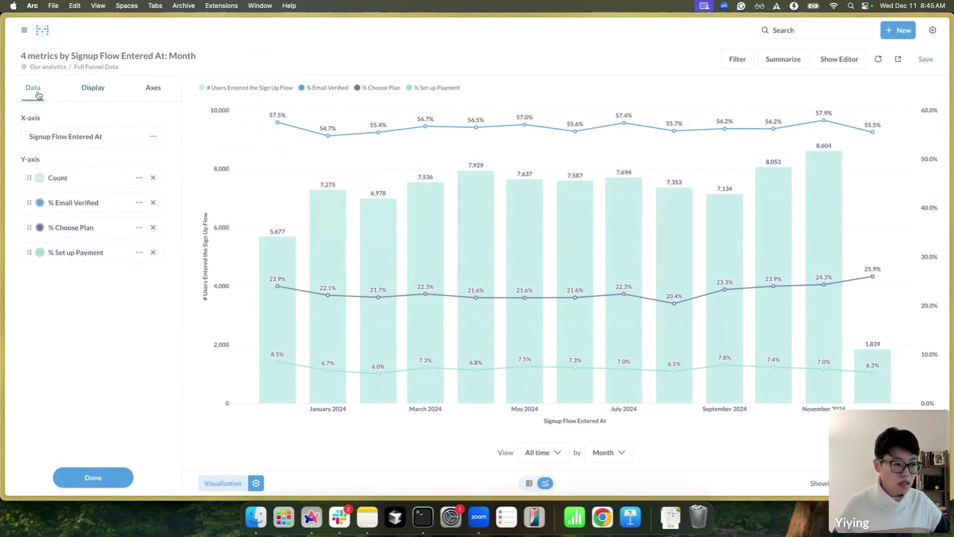
click(137, 178)
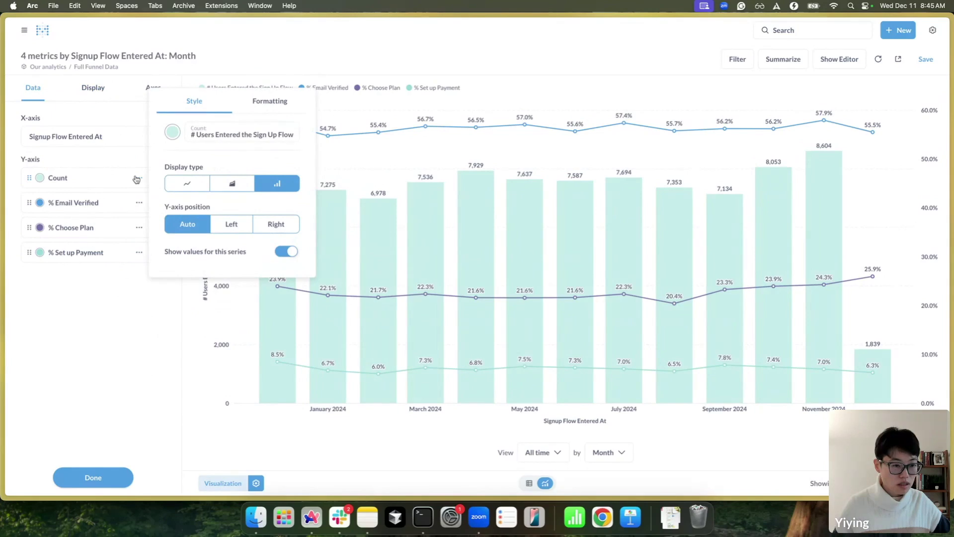
click(281, 251)
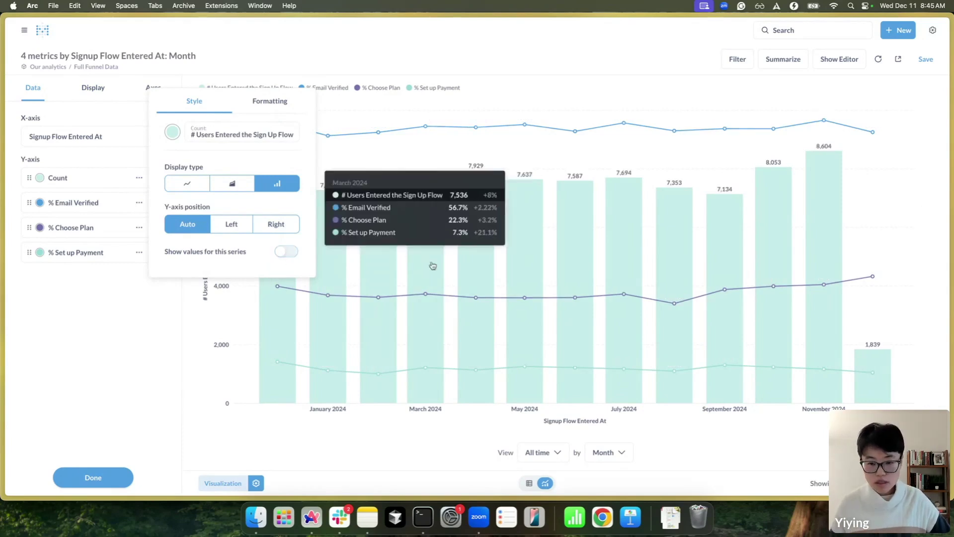
click(140, 370)
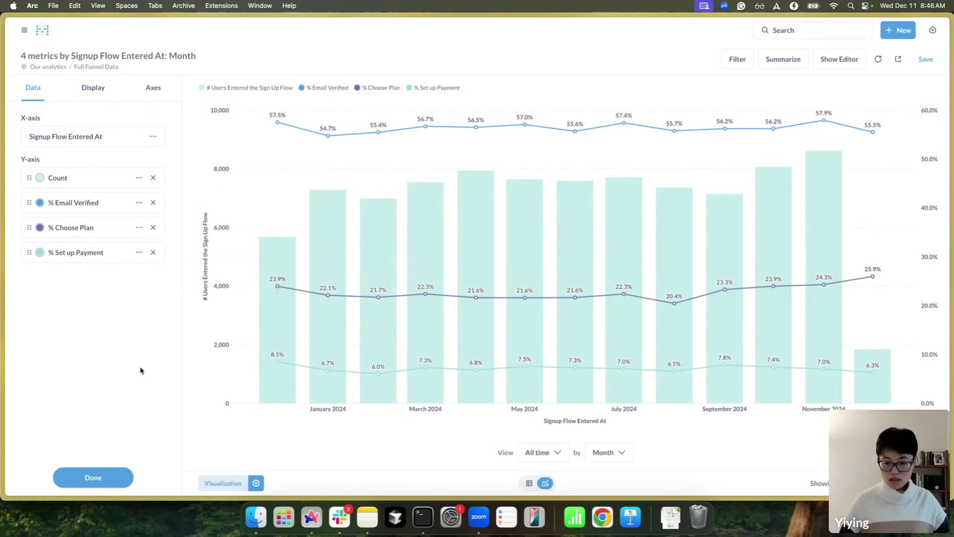
Set the x-axis label to Month
click(148, 89)
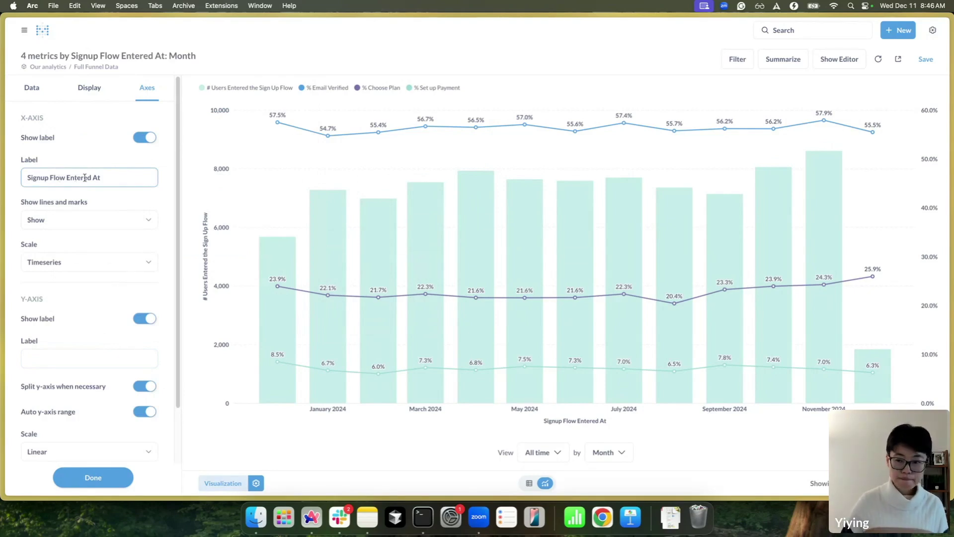
click(58, 362)
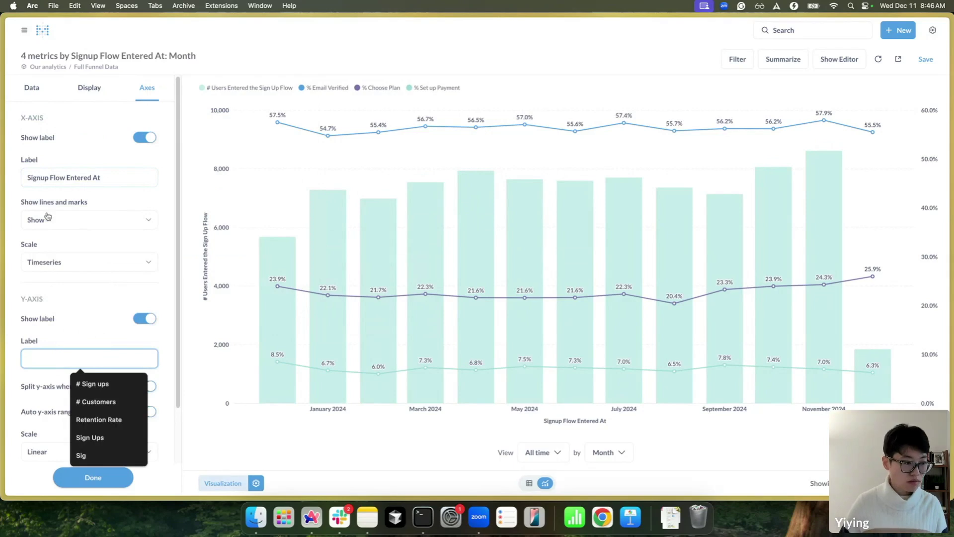
click(110, 179)
key(super+a)
text(Month)
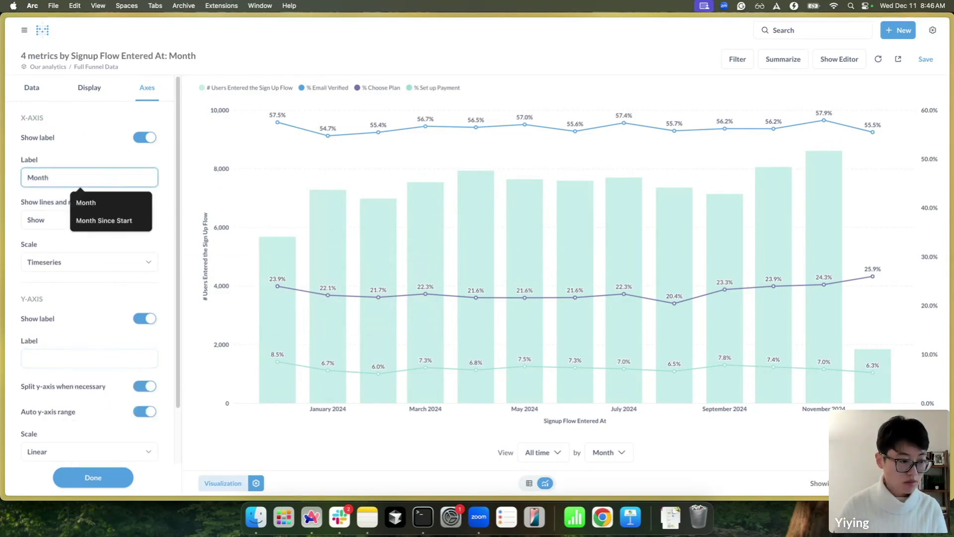
click(139, 203)
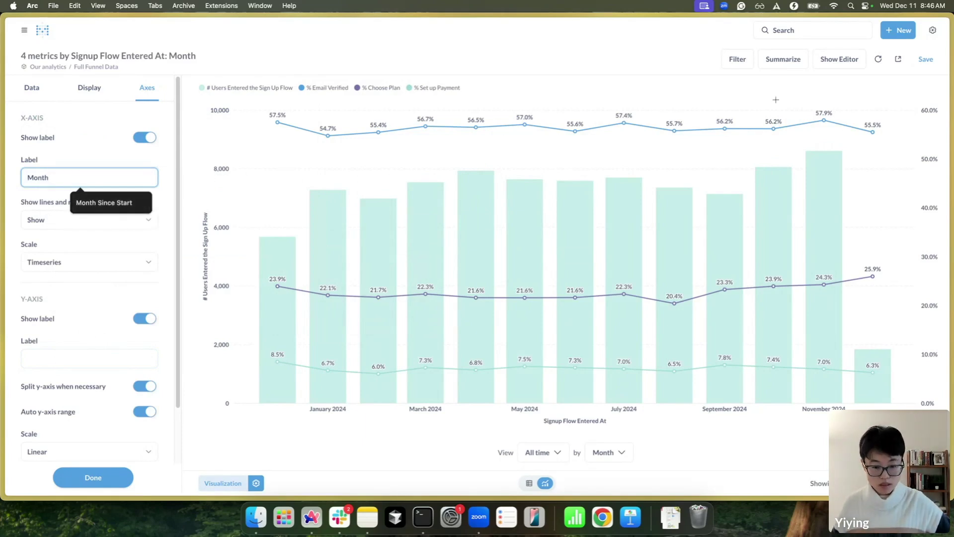
Save the question as Sign Up Flow Funnel Conversion Funnel in Our analytics and add it to the Demo Live dashboard
click(924, 60)
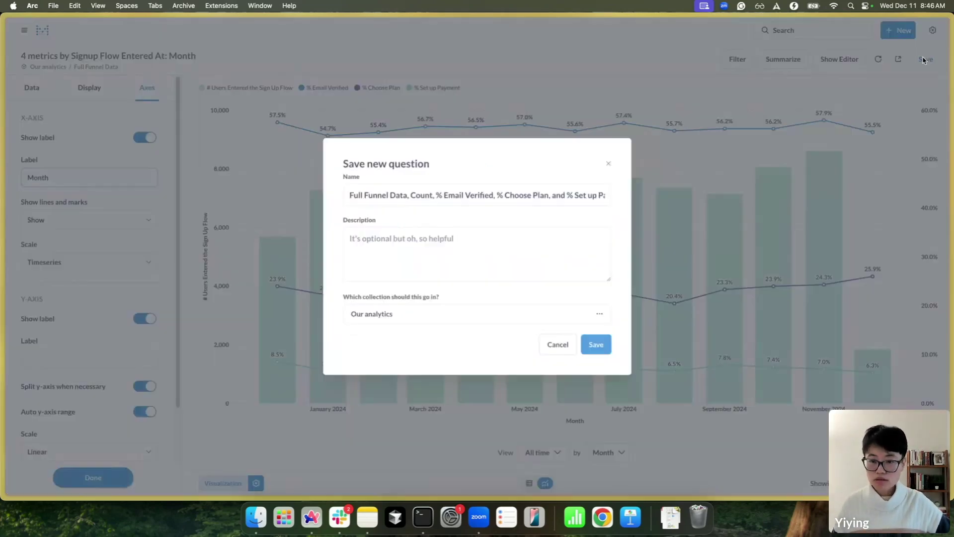
triple_click(462, 196)
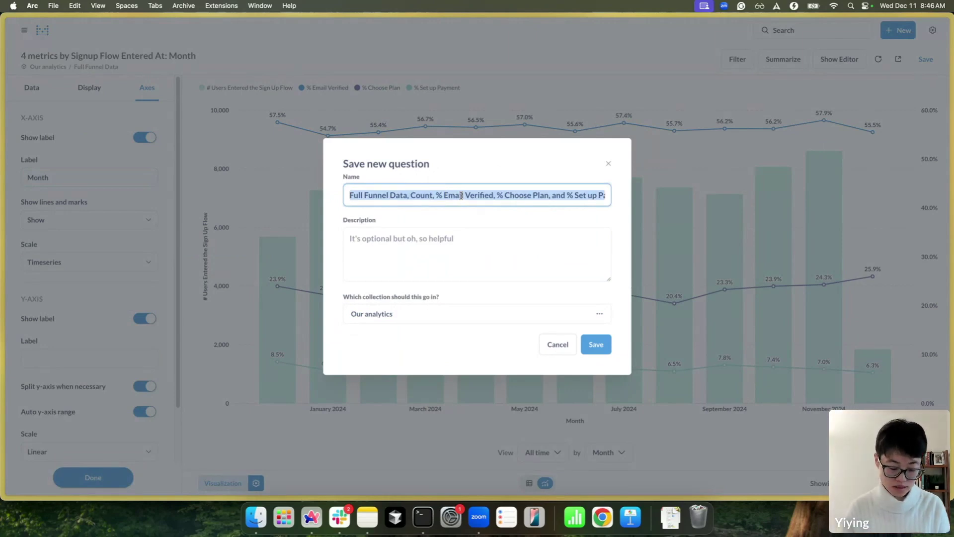
text(Si)
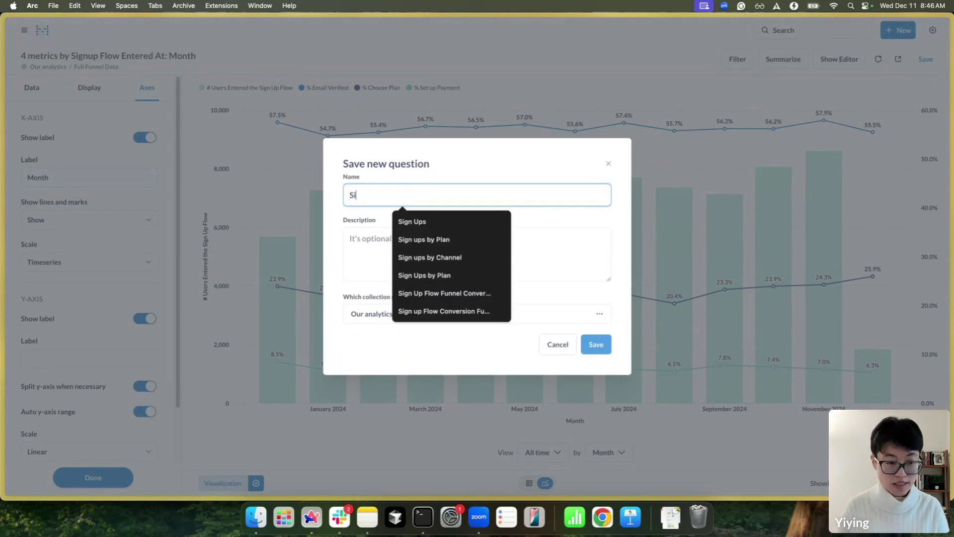
text(gn u)
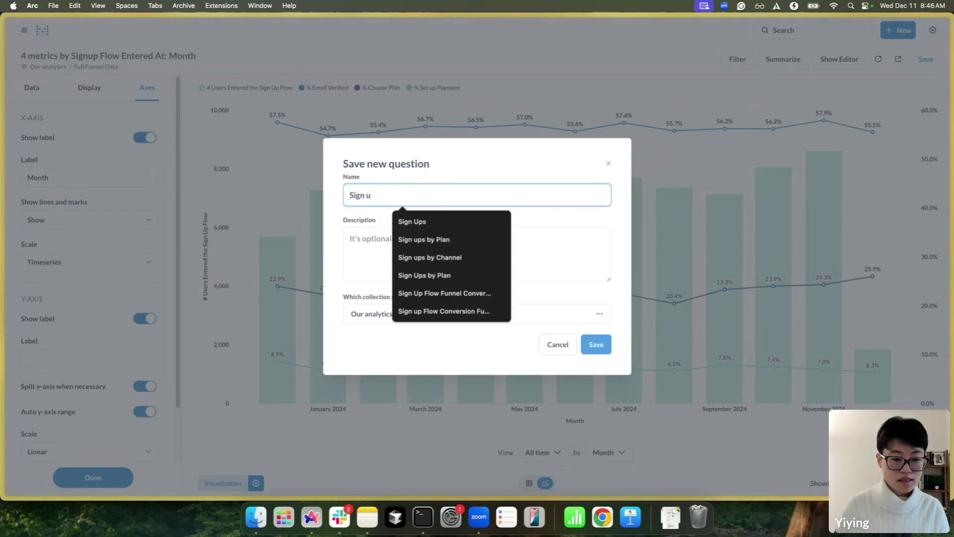
click(448, 293)
text(Funnel)
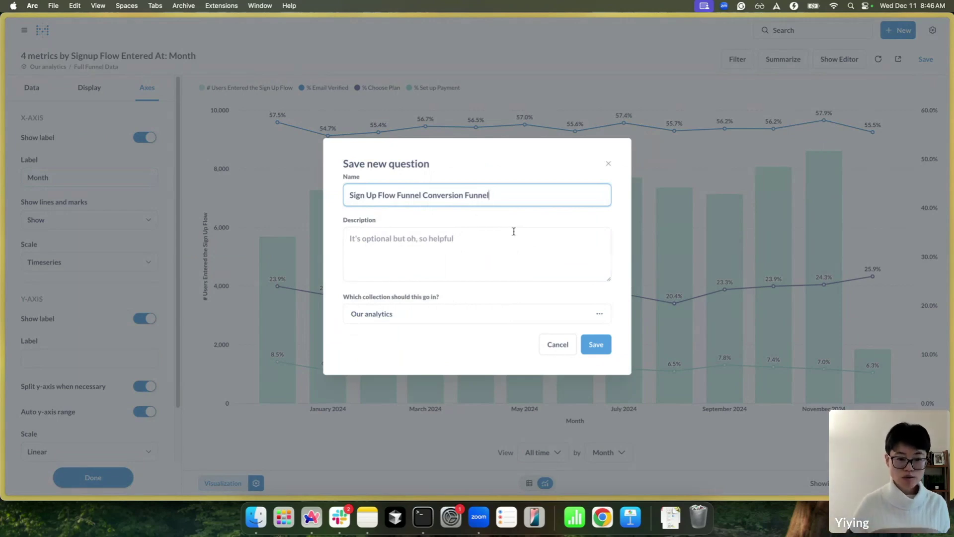
click(593, 346)
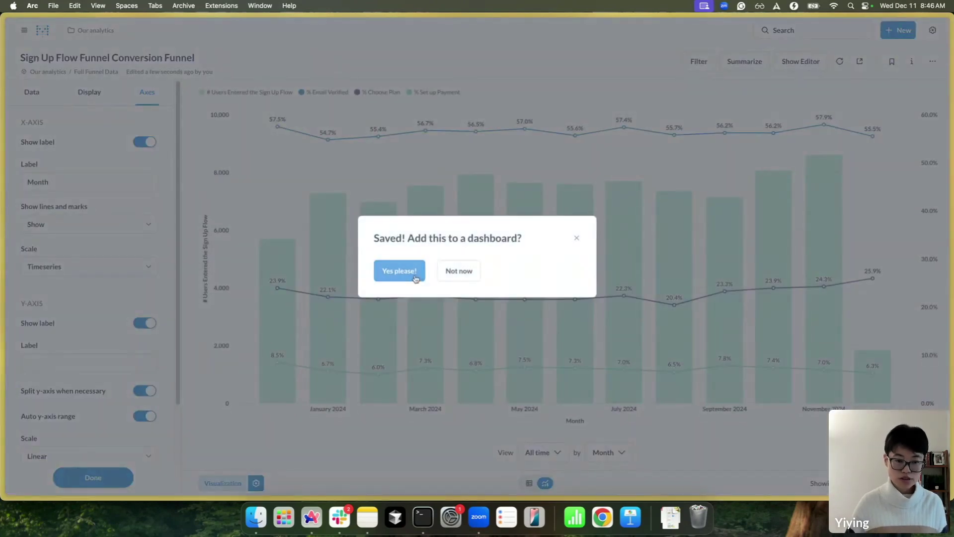
click(416, 278)
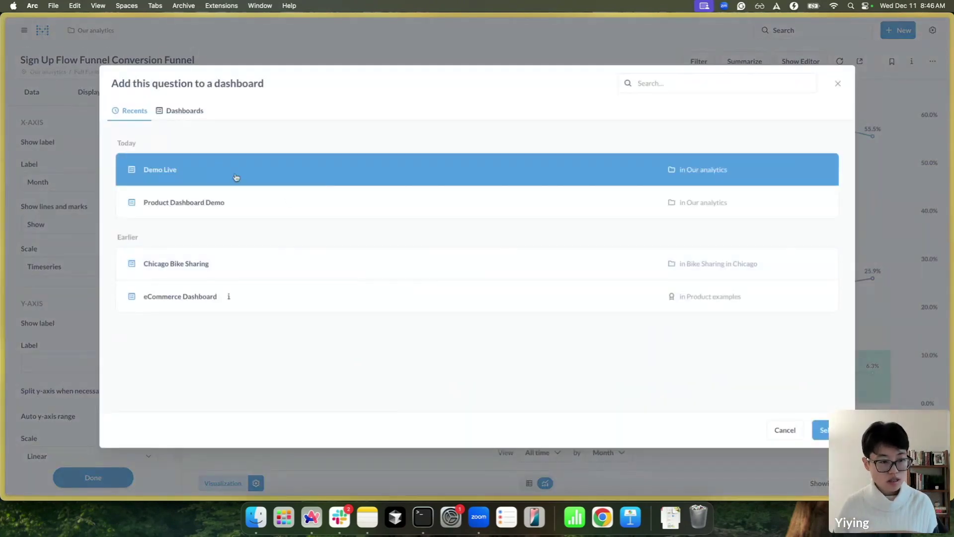
click(821, 430)
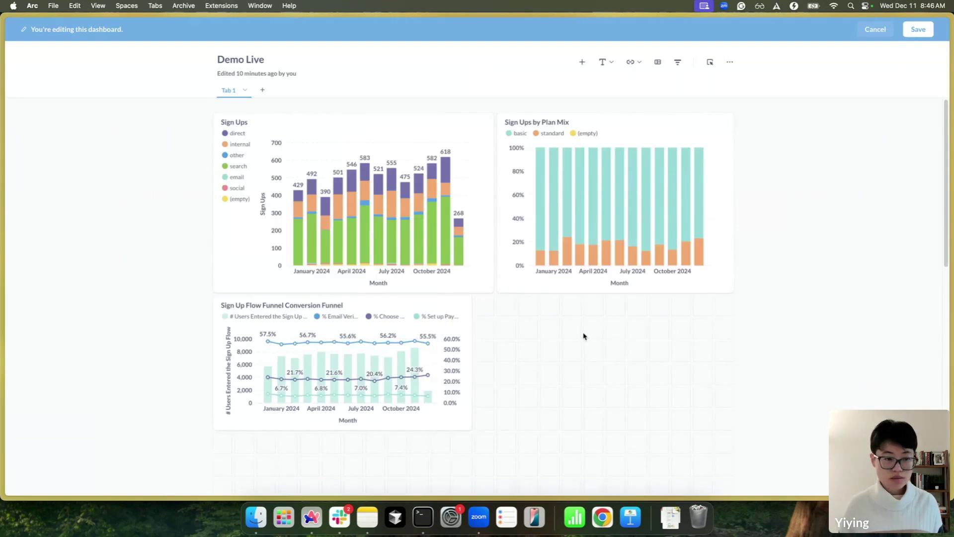
Enlarge the Sign Up Flow Funnel Conversion Funnel card to match the Sign Ups card's width, and save the dashboard
scroll(556, 327, down, 4)
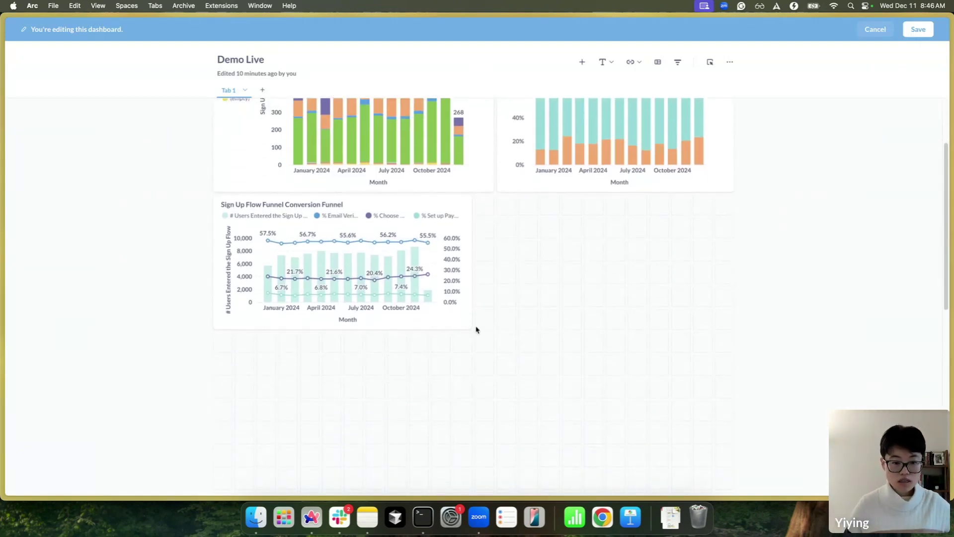
drag(471, 326, 499, 367)
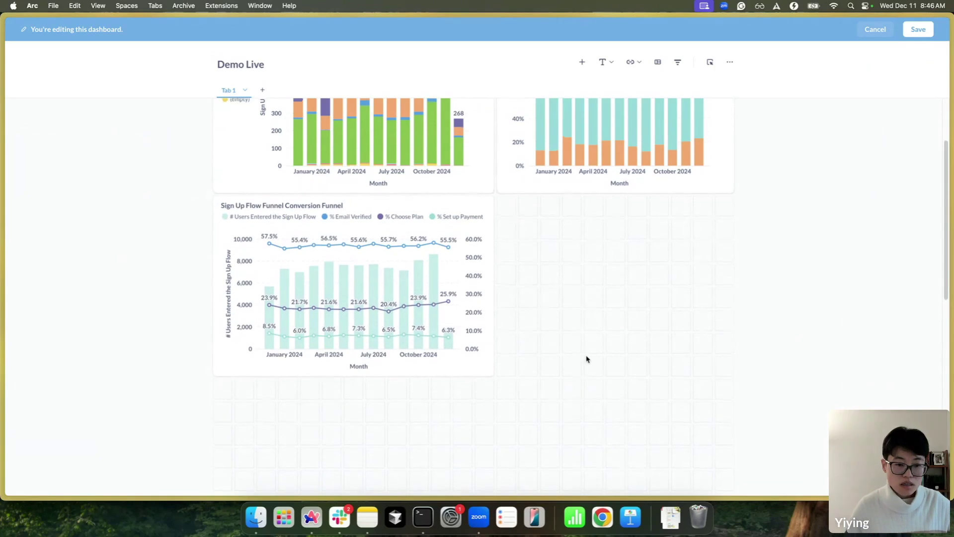
scroll(587, 358, up, 4)
click(918, 29)
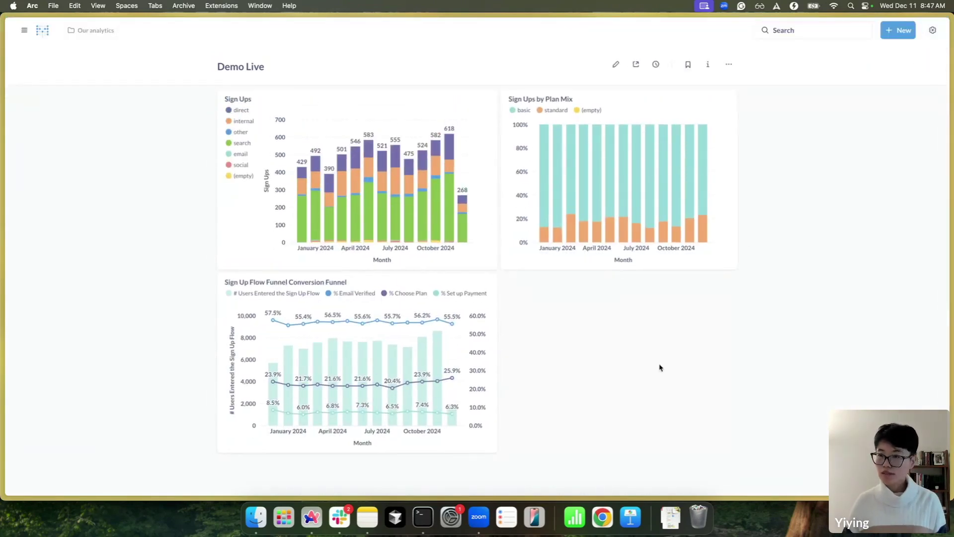
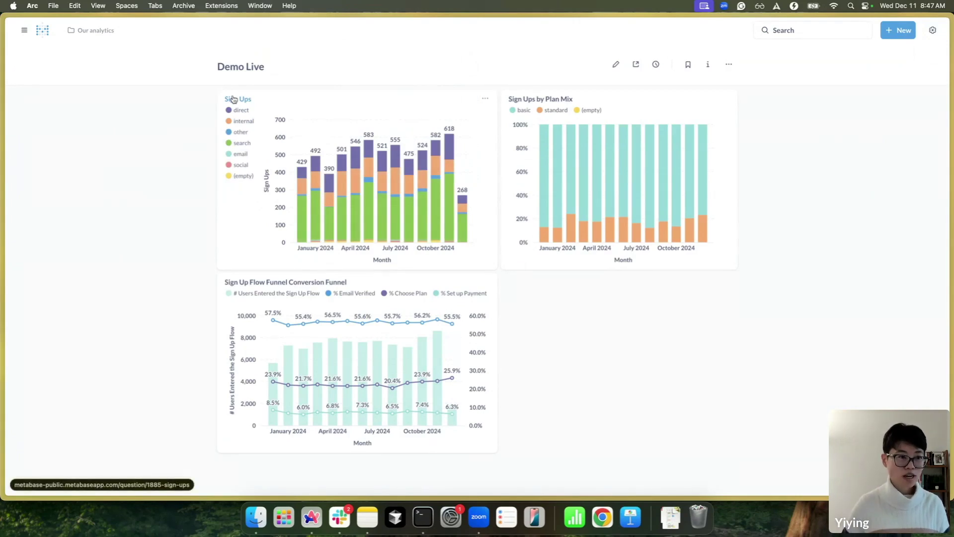
Review the overview metric cards at the beginning of the Product Dashboard Demo, and return to the Demo Live dashboard
mouse_move(15, 218)
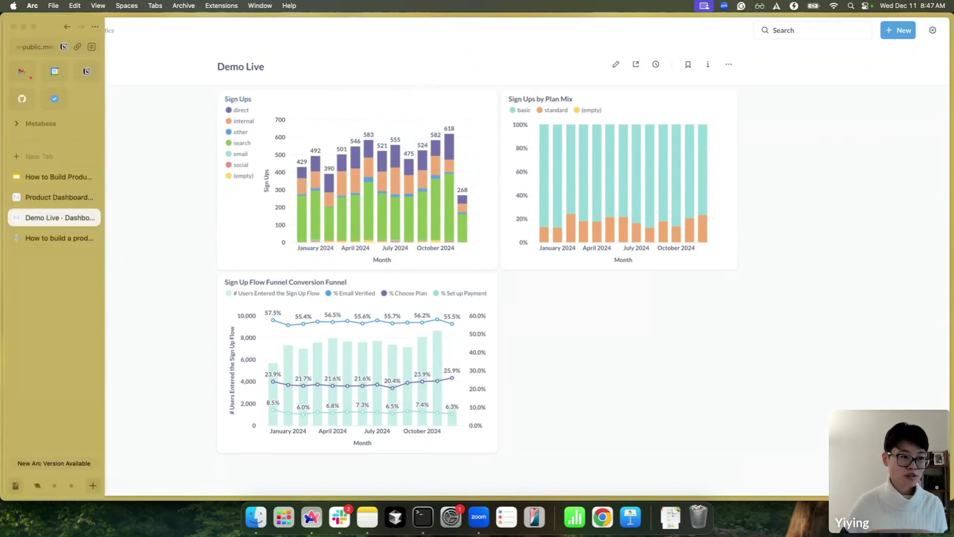
click(53, 201)
scroll(251, 170, up, 10)
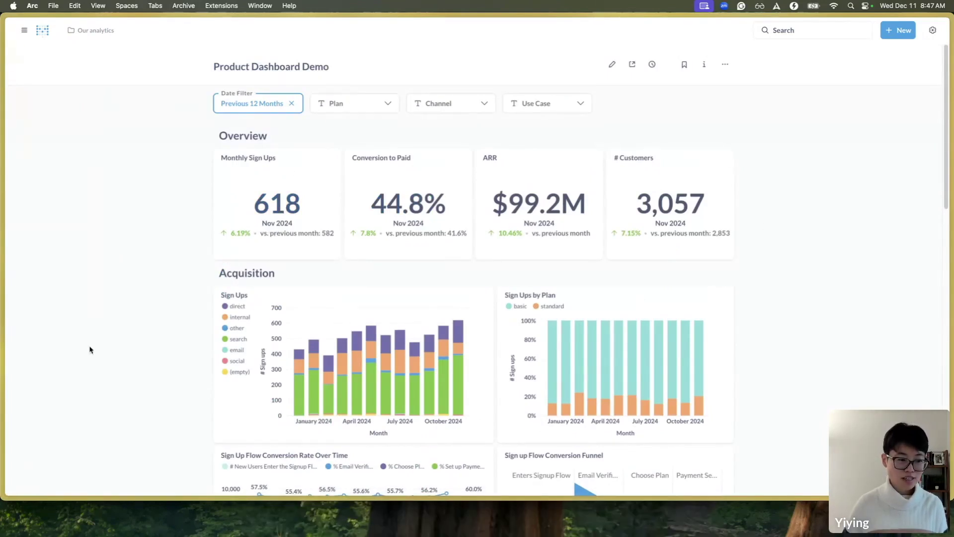
mouse_move(2, 289)
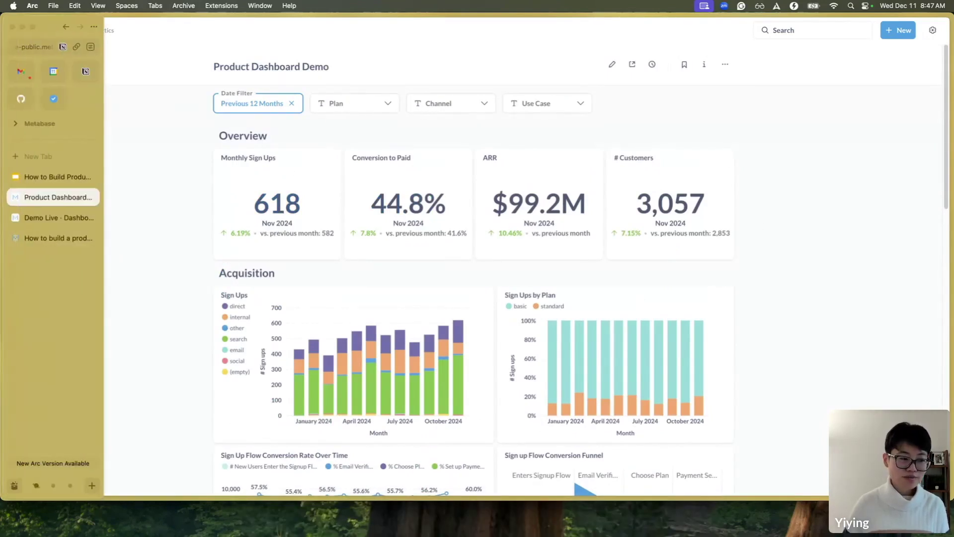
click(57, 221)
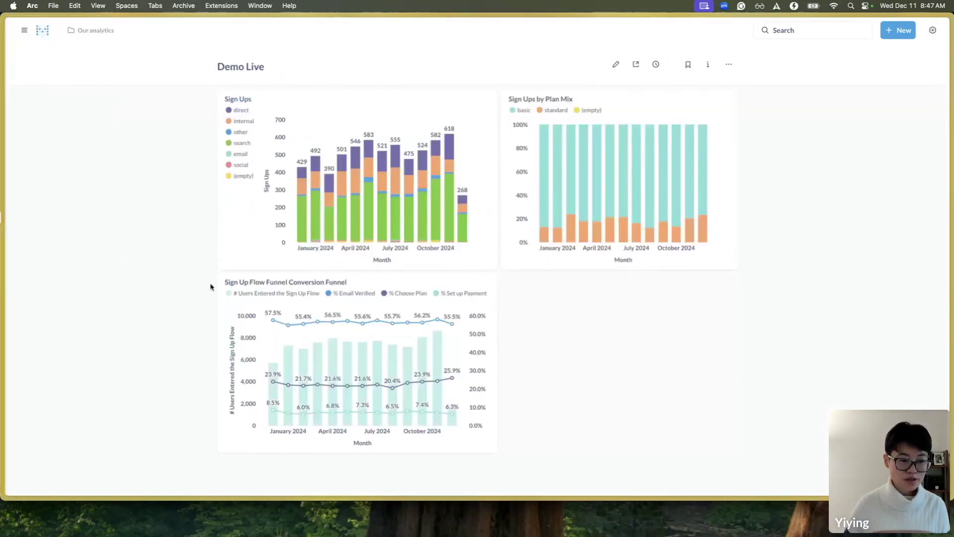
Open the Sign Ups question, remove the grouping that splits the bars by sign-up source, and visualize the monthly count as a Trend
click(242, 100)
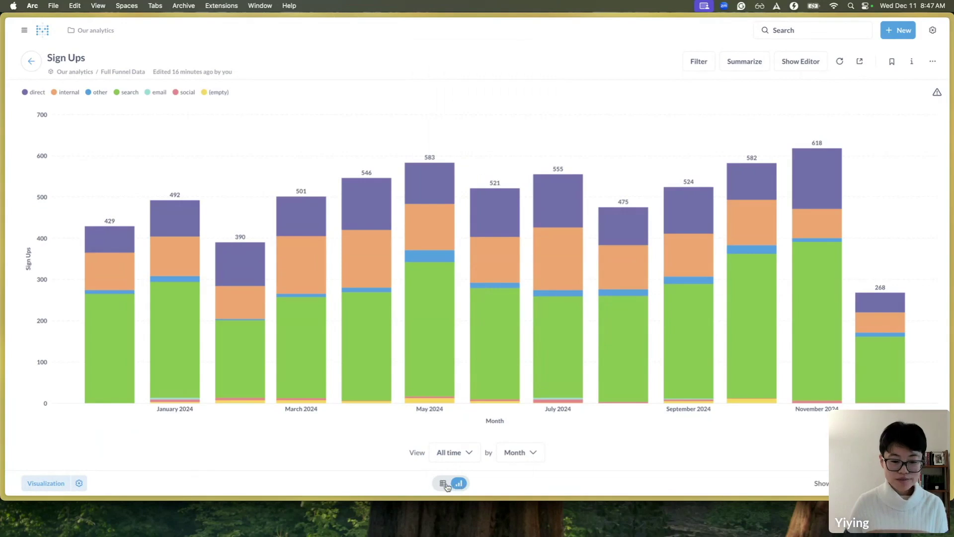
click(801, 63)
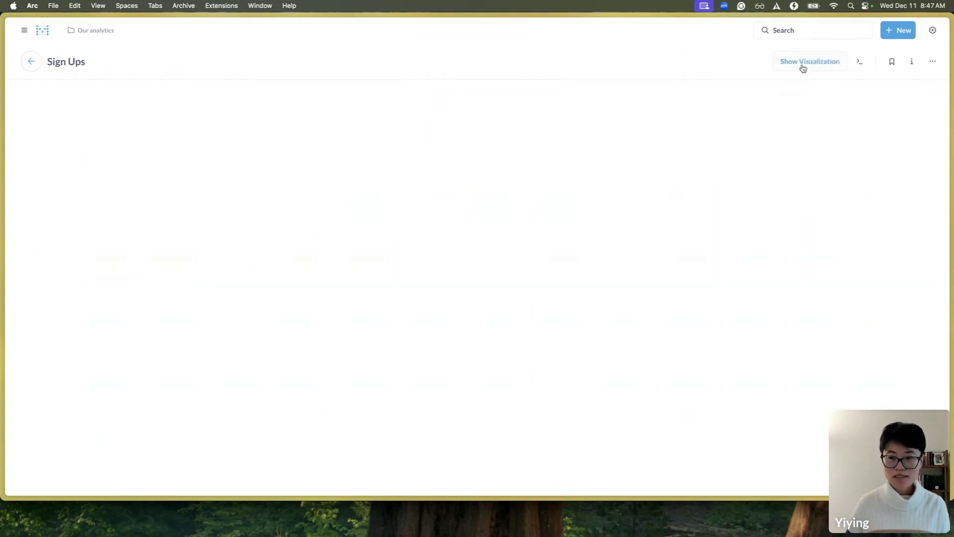
click(458, 211)
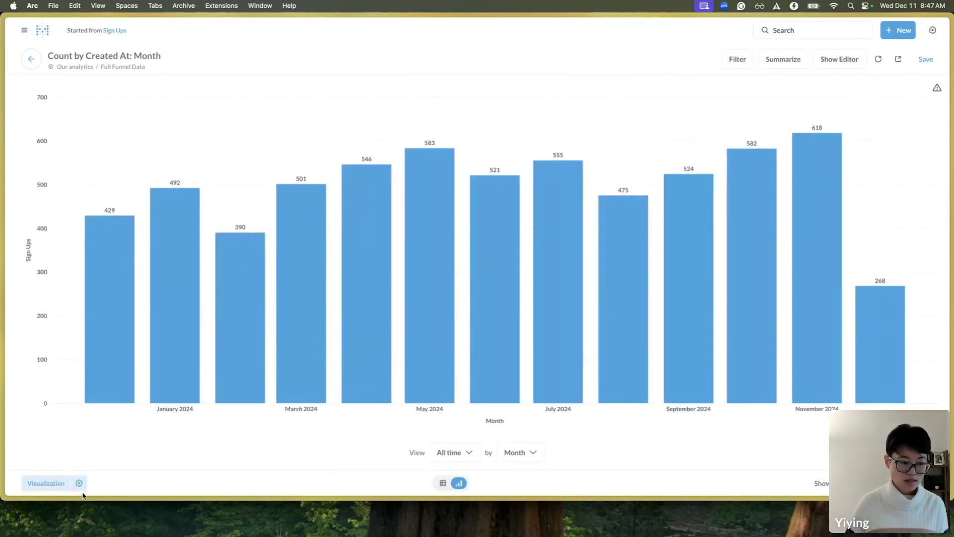
click(51, 484)
click(42, 198)
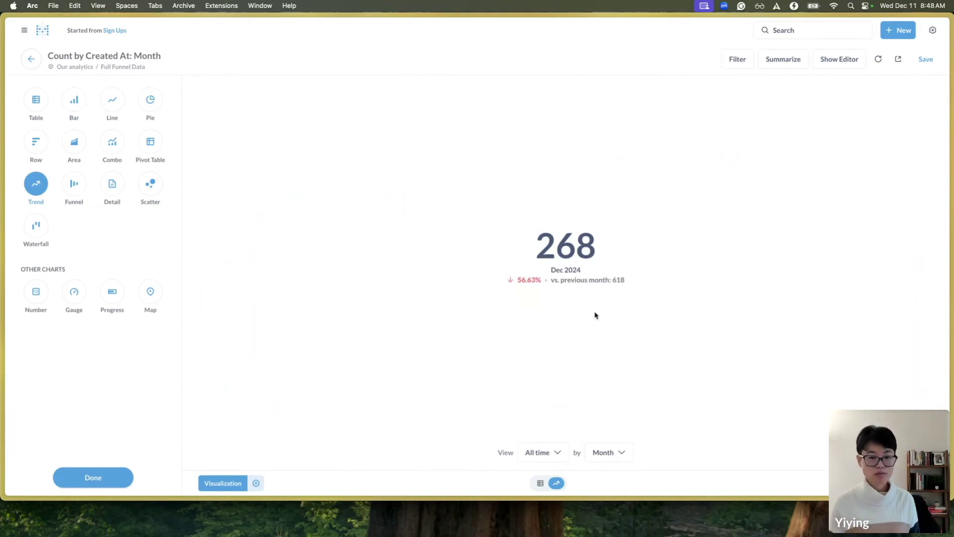
Save the trend as a new question named Sign Ups - MoM in Our analytics and add it to the Demo Live dashboard
click(925, 59)
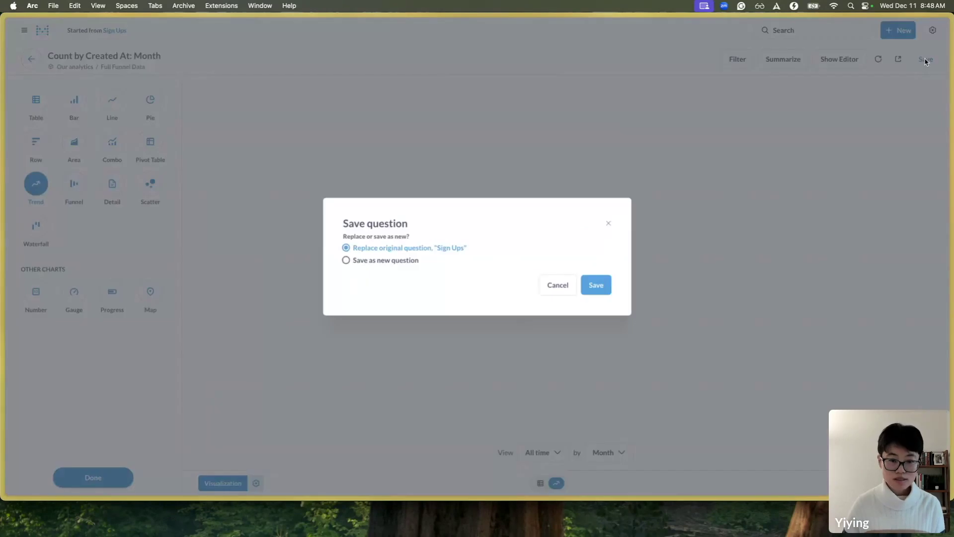
click(378, 261)
click(387, 215)
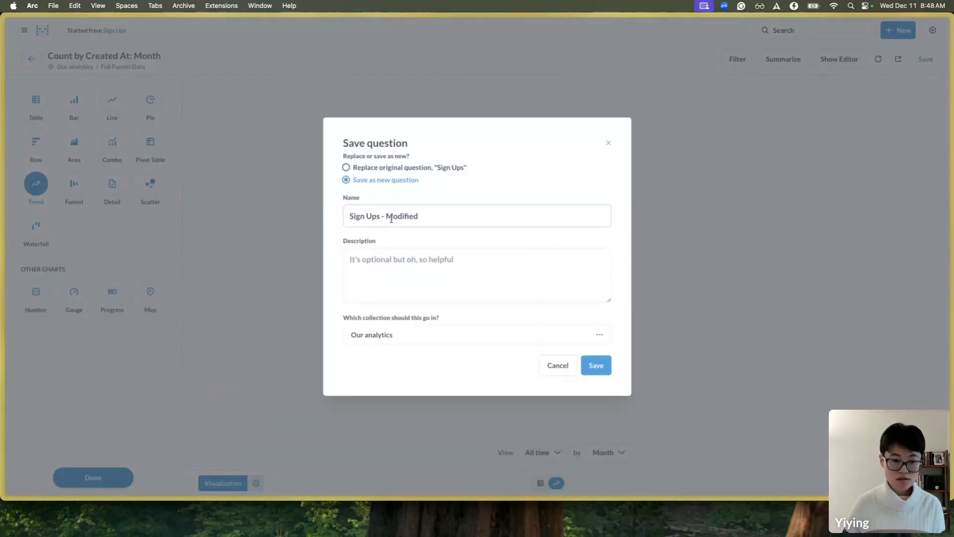
double_click(386, 218)
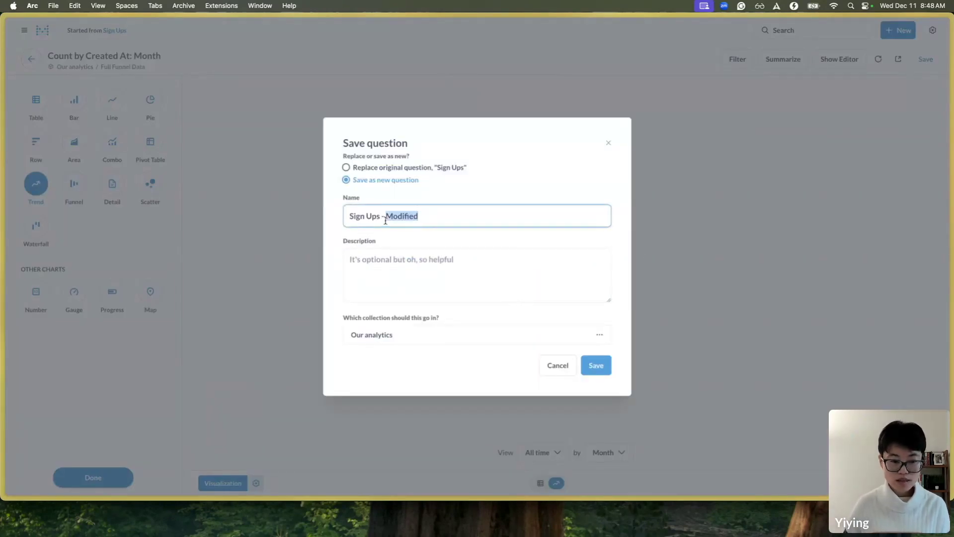
text(MoN)
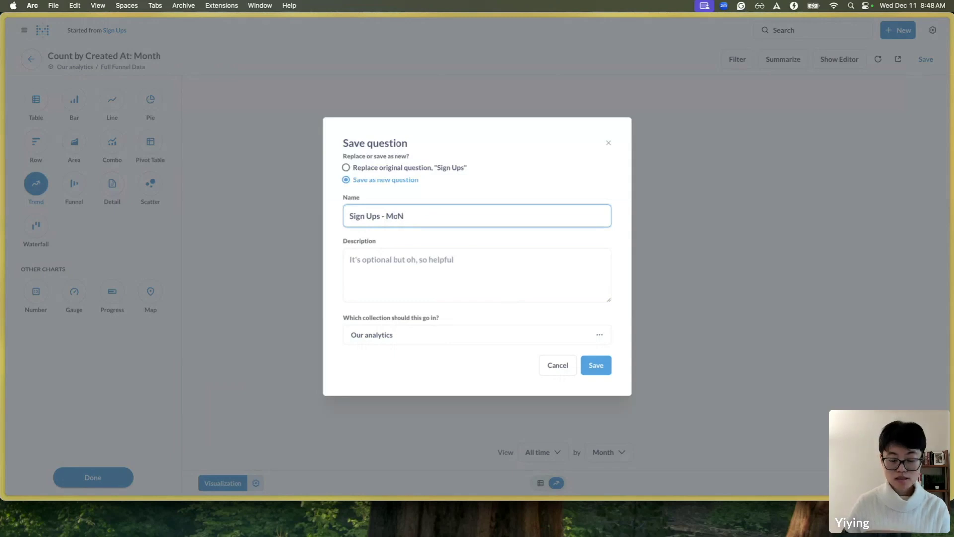
key(BackSpace)
text(M)
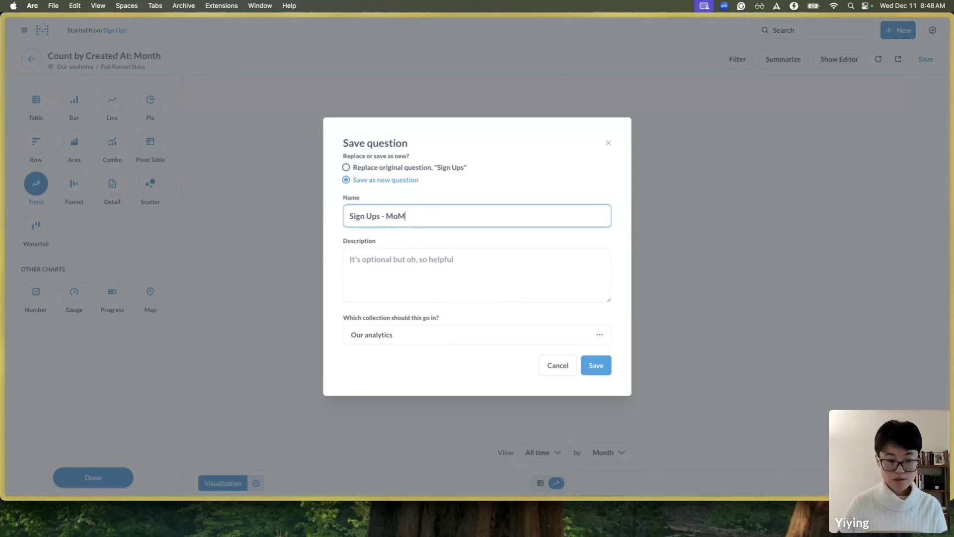
click(605, 369)
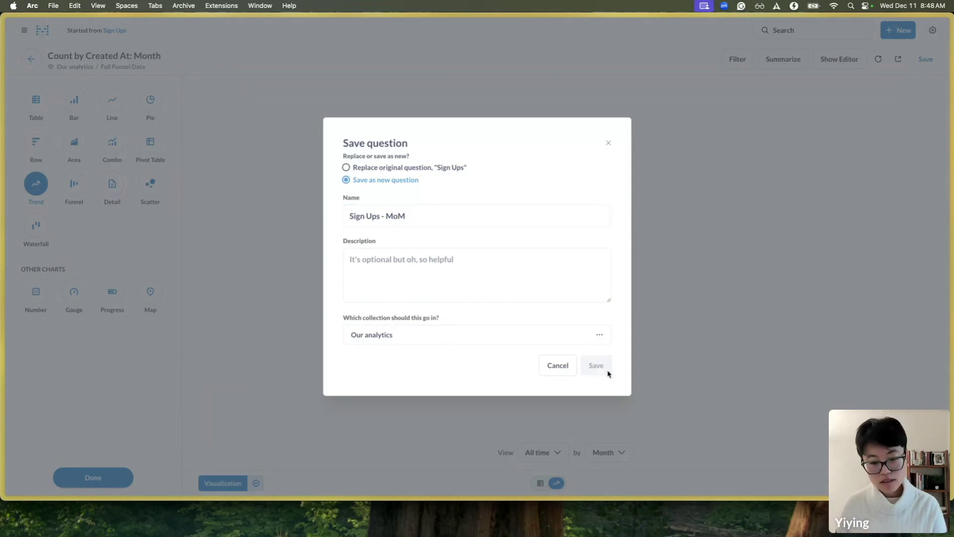
click(408, 274)
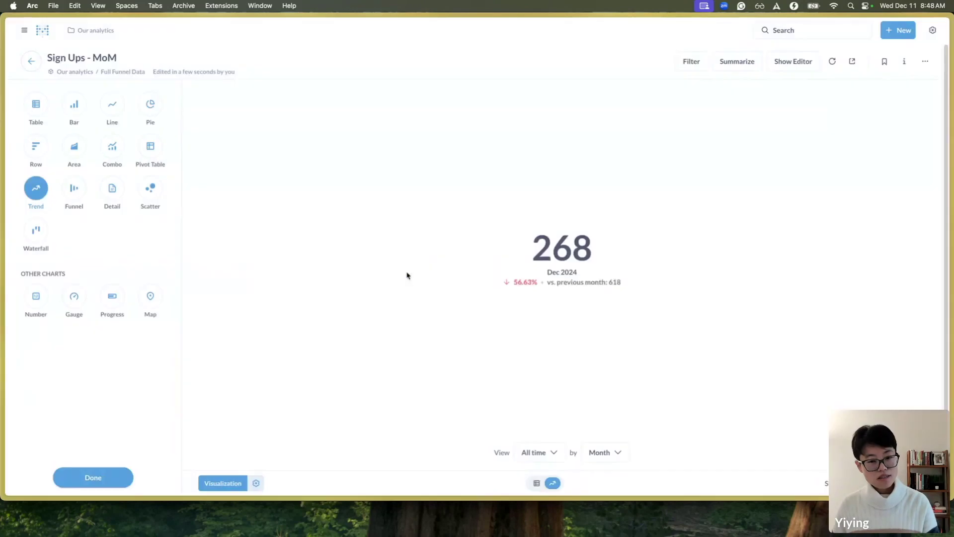
click(821, 429)
Place the Sign Ups - MoM card directly above the Sign Ups chart, aligned with its left edge, and save the dashboard
drag(575, 324, 334, 132)
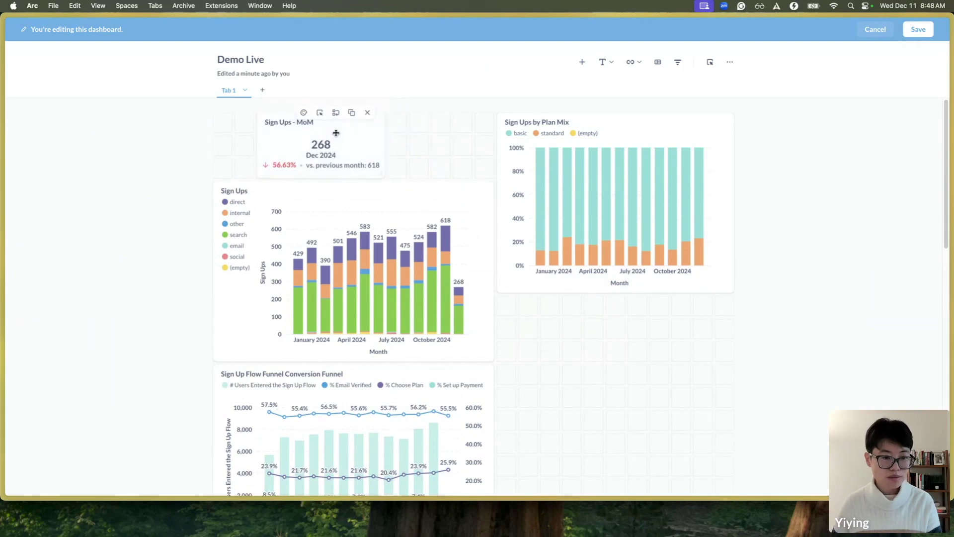
drag(635, 129, 639, 201)
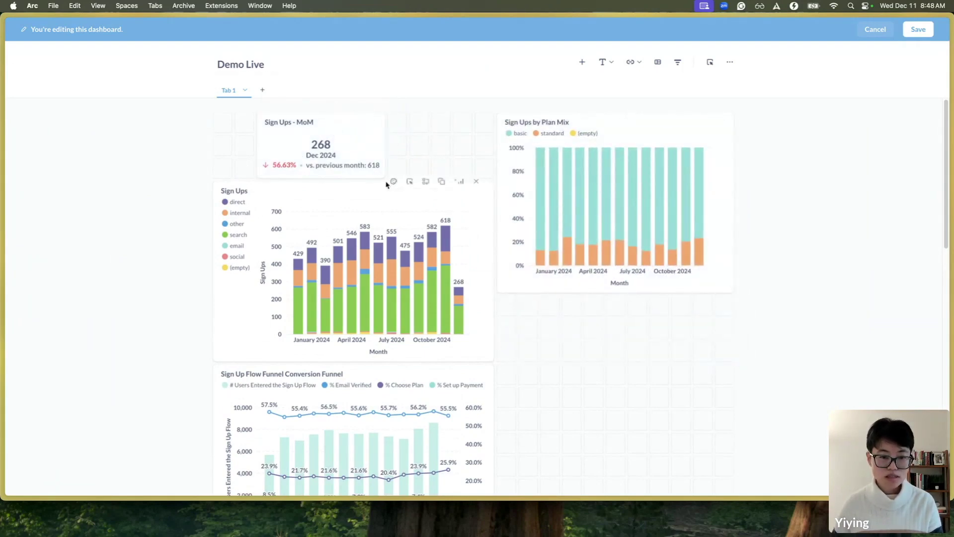
drag(353, 130, 322, 133)
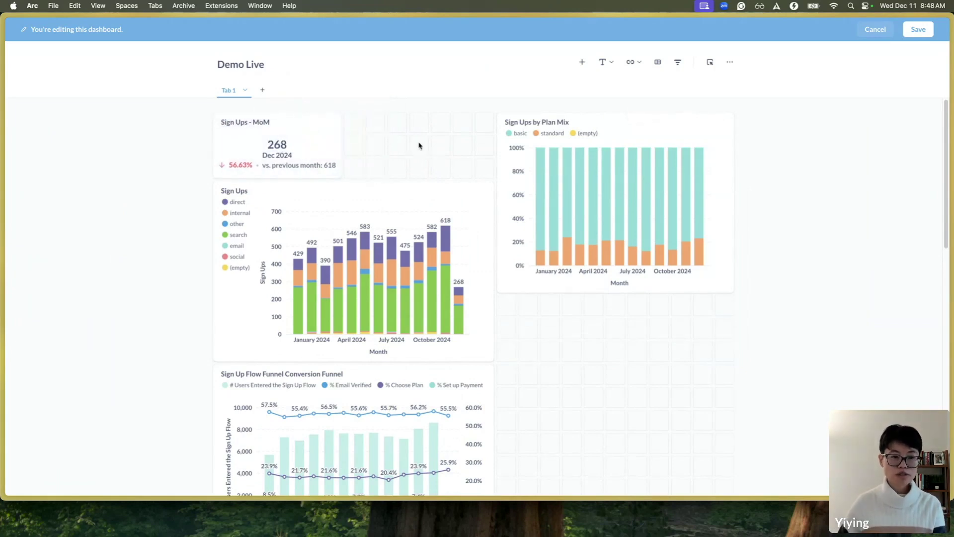
drag(625, 201, 622, 215)
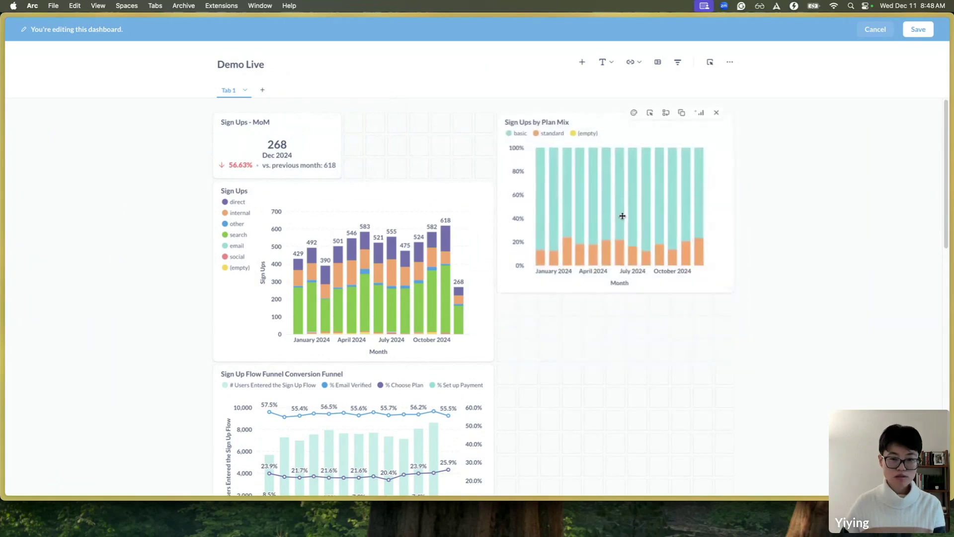
click(924, 36)
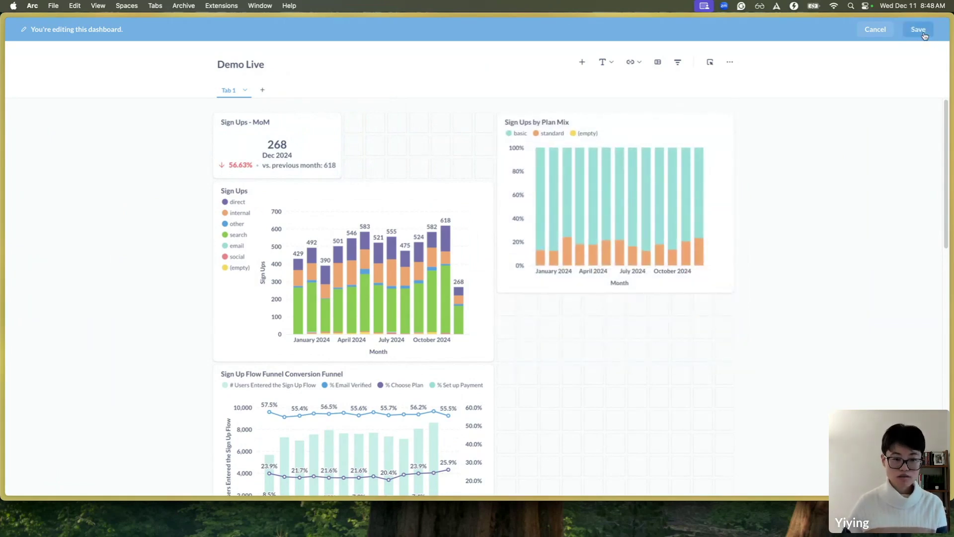
mouse_move(353, 233)
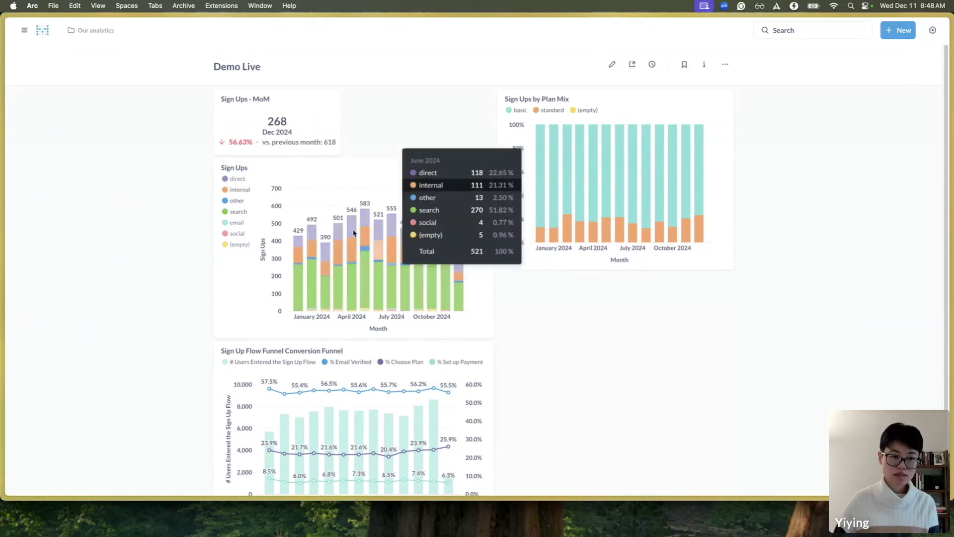
Add a date picker filter to the Demo Live dashboard with the All Options operator and Previous 12 Months as the default value
click(611, 64)
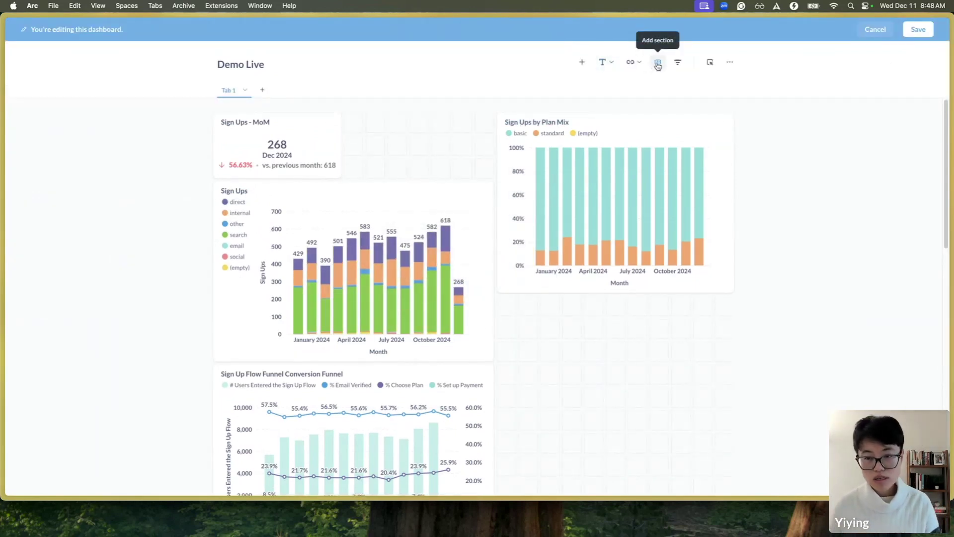
click(678, 62)
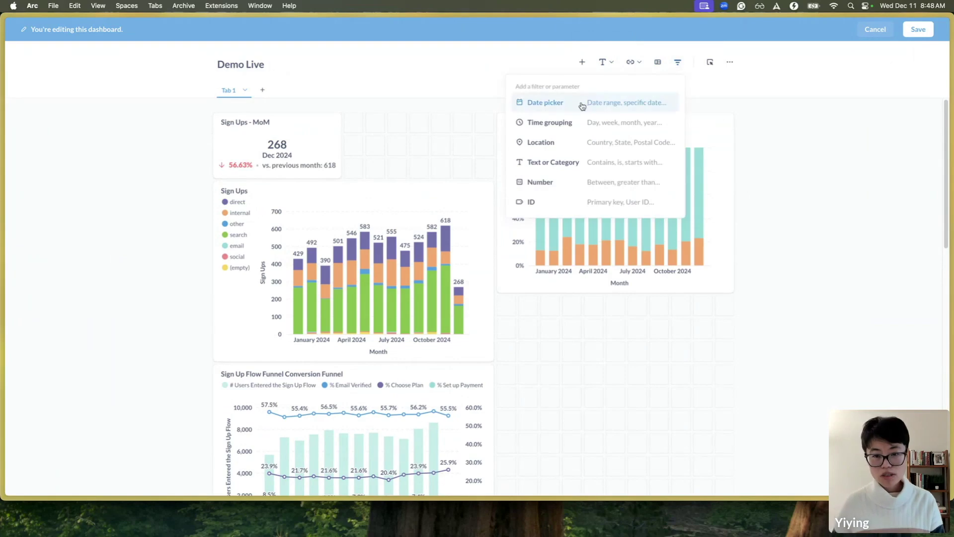
click(581, 106)
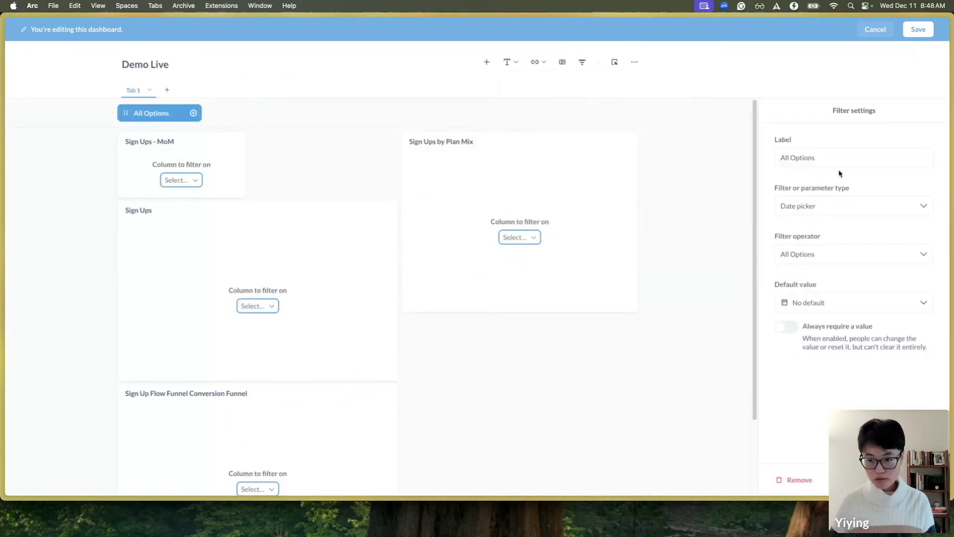
click(842, 259)
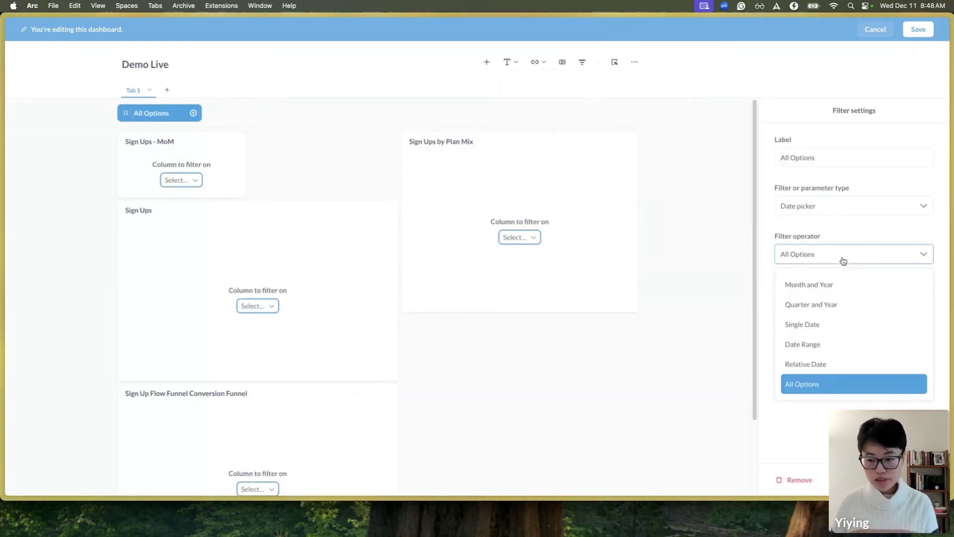
click(854, 384)
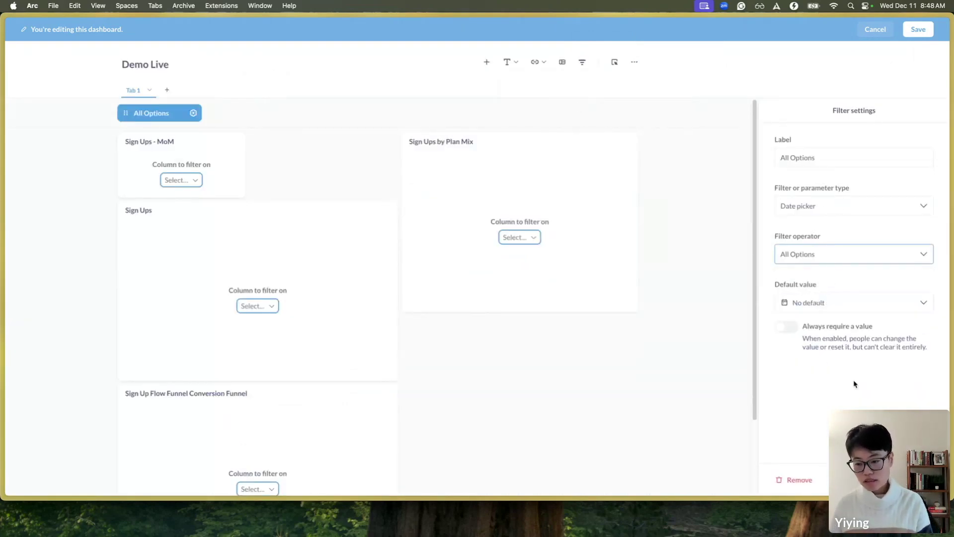
click(824, 304)
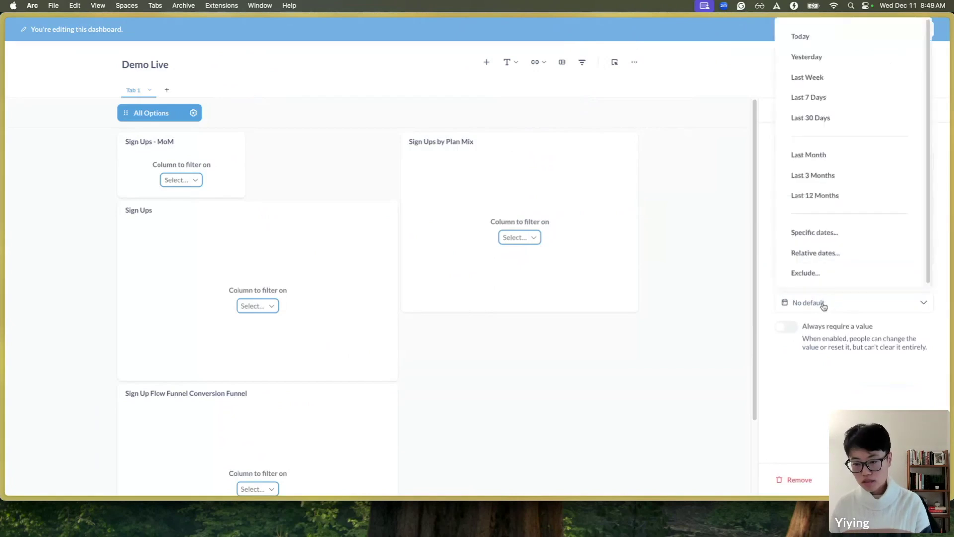
click(827, 195)
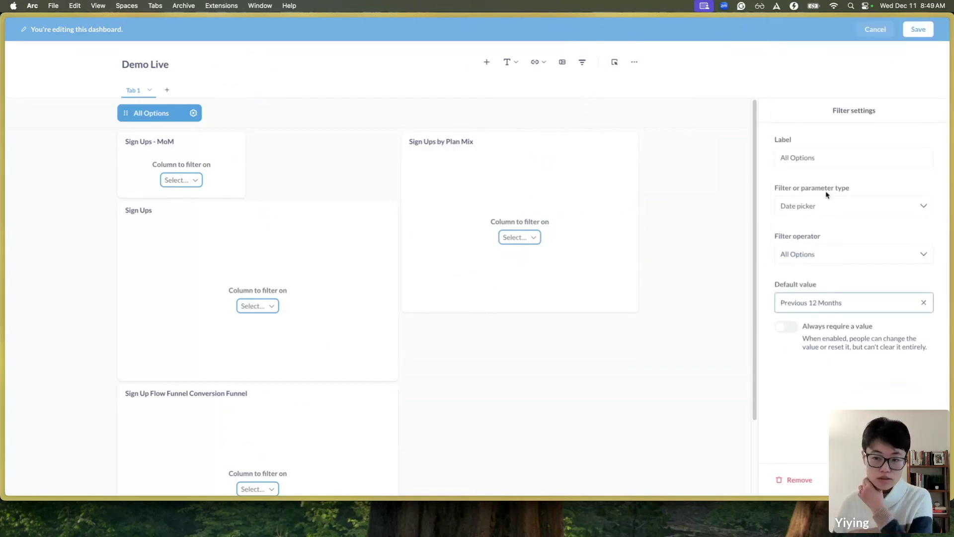
click(841, 307)
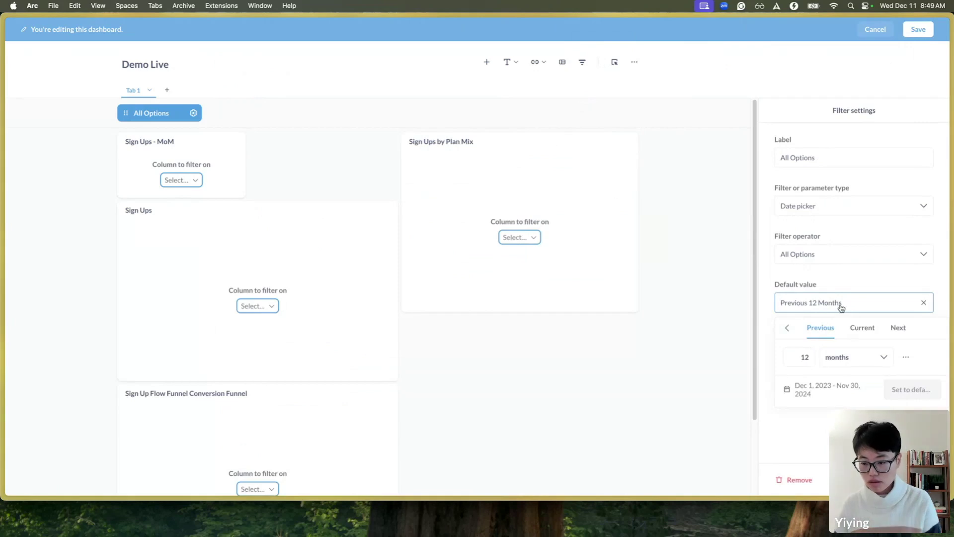
click(907, 400)
click(918, 480)
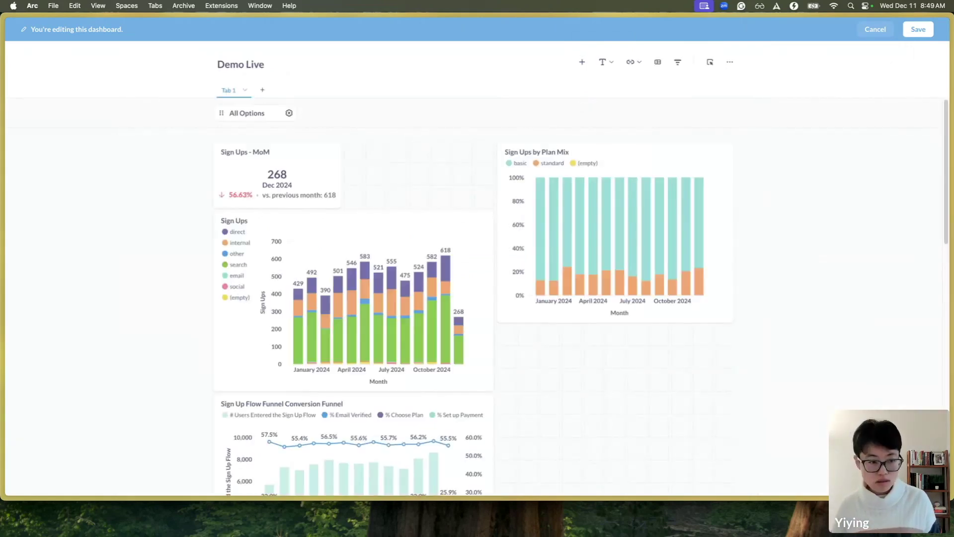
Connect the All Options date filter to the Created At column on the Sign Ups - MoM and Sign Ups by Plan Mix cards
click(289, 113)
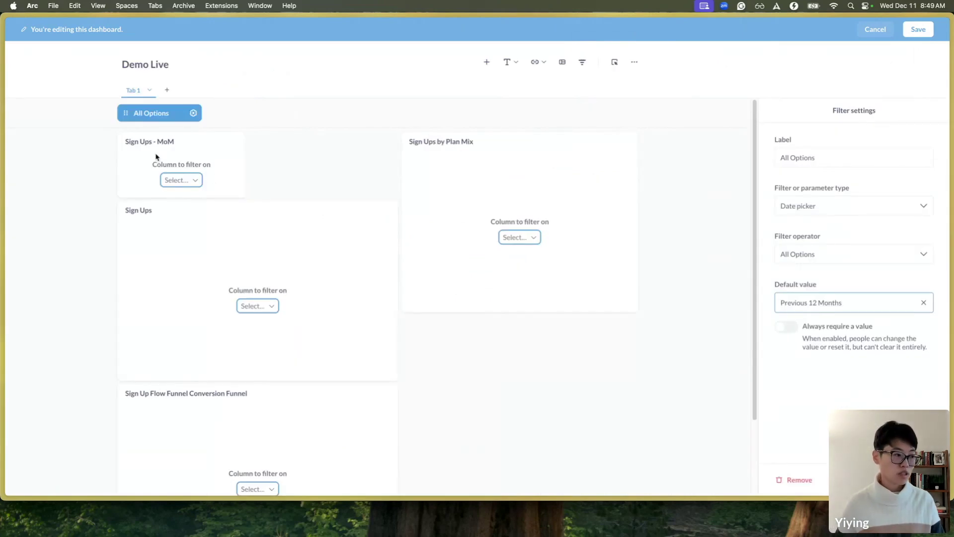
click(174, 181)
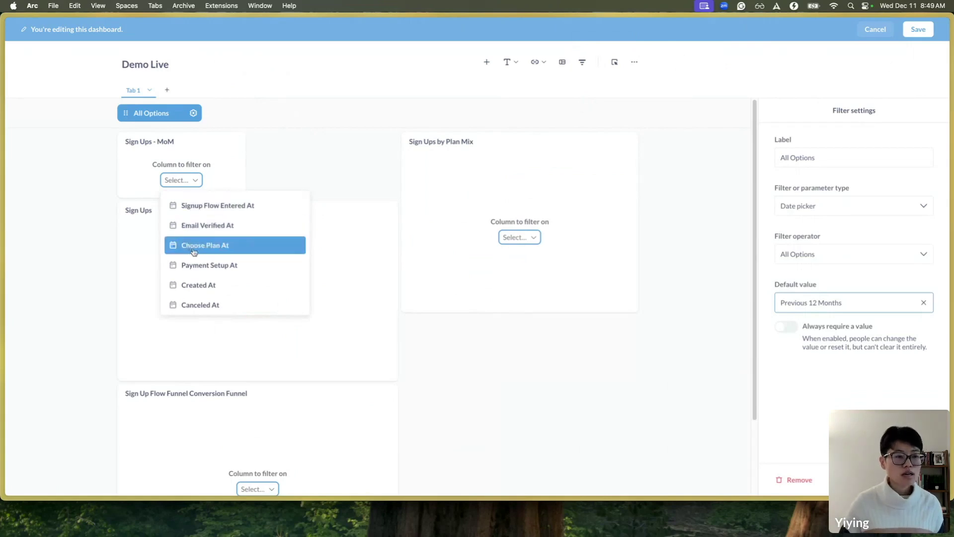
click(198, 286)
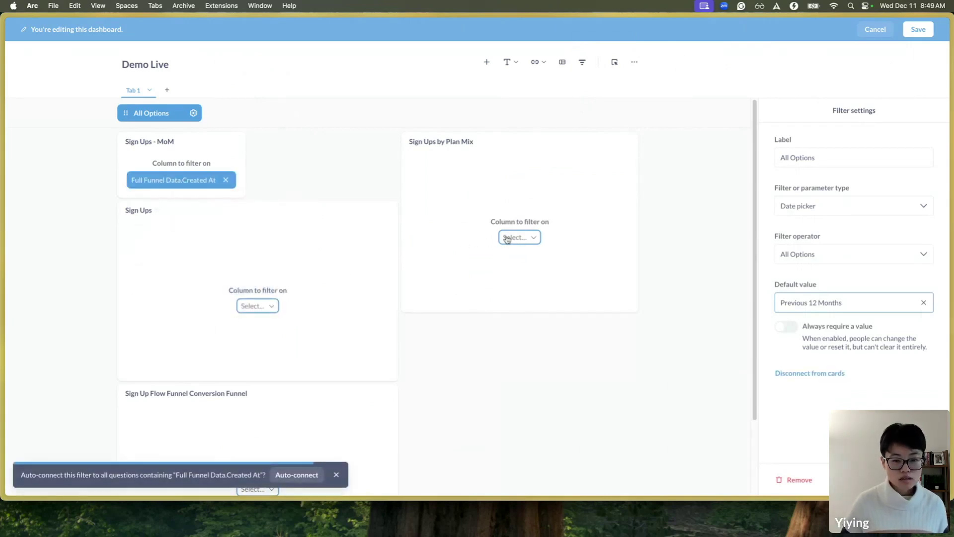
click(511, 237)
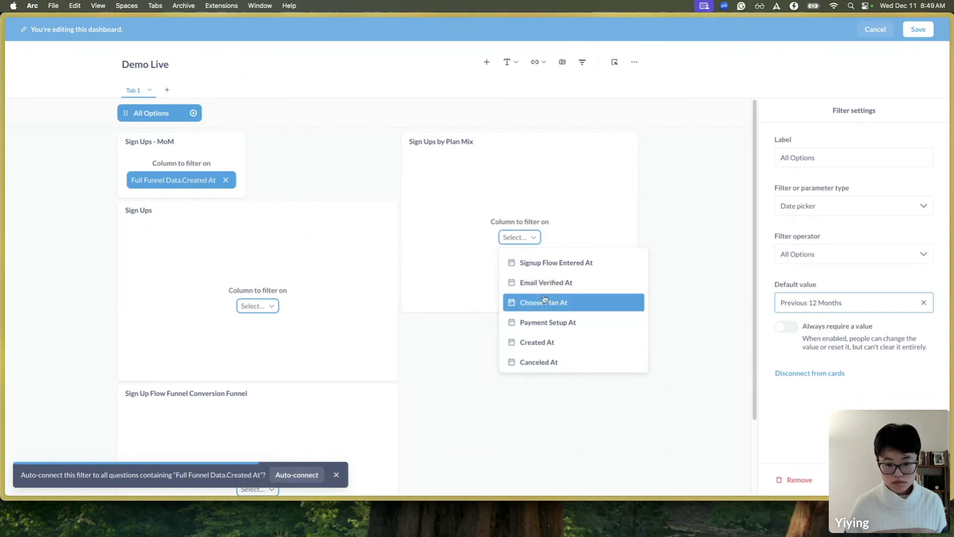
click(546, 343)
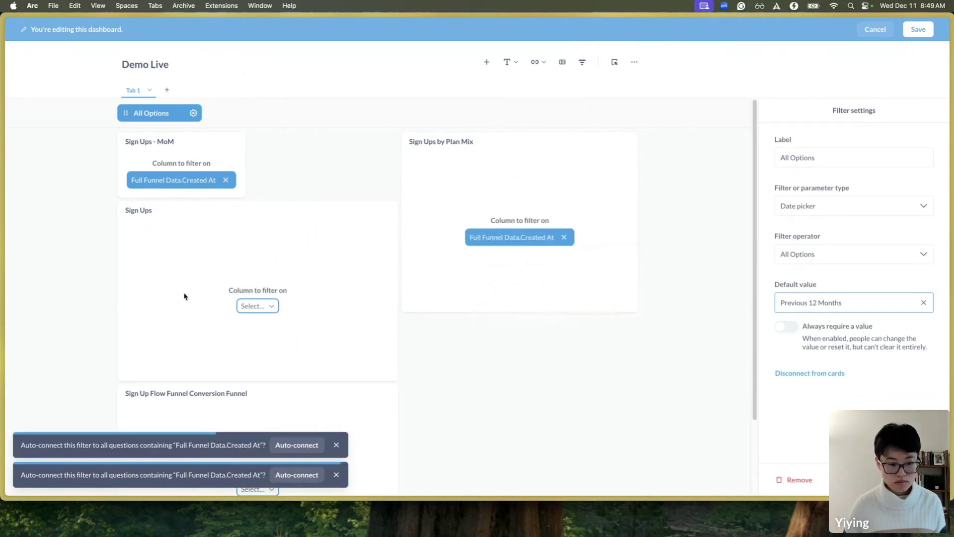
Auto-connect the date filter to all remaining questions containing Full Funnel Data.Created At, check the card mappings, and save the dashboard
click(245, 303)
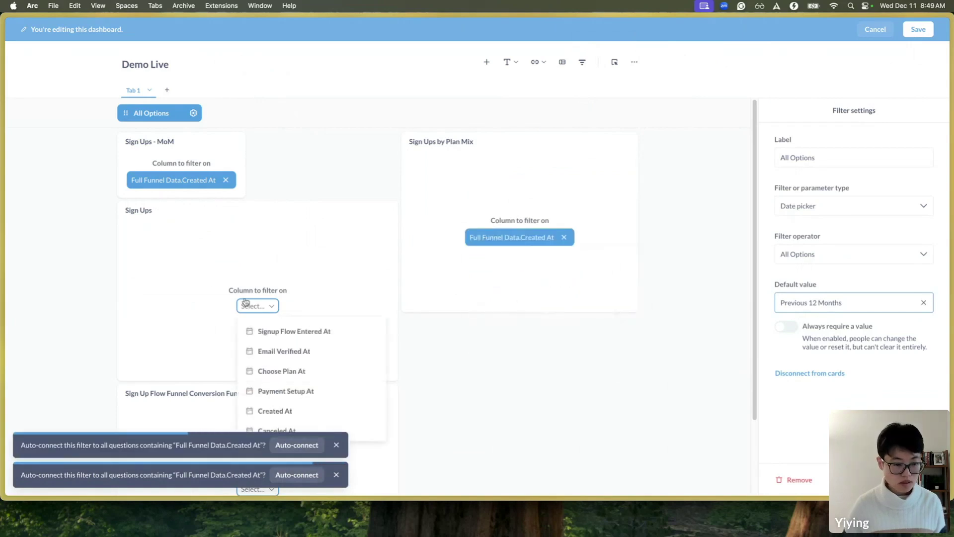
click(307, 448)
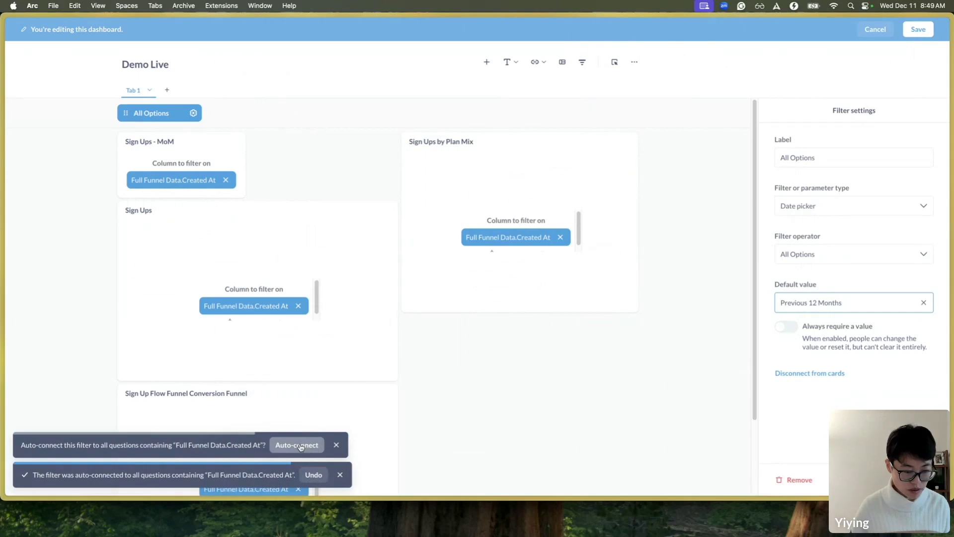
click(301, 446)
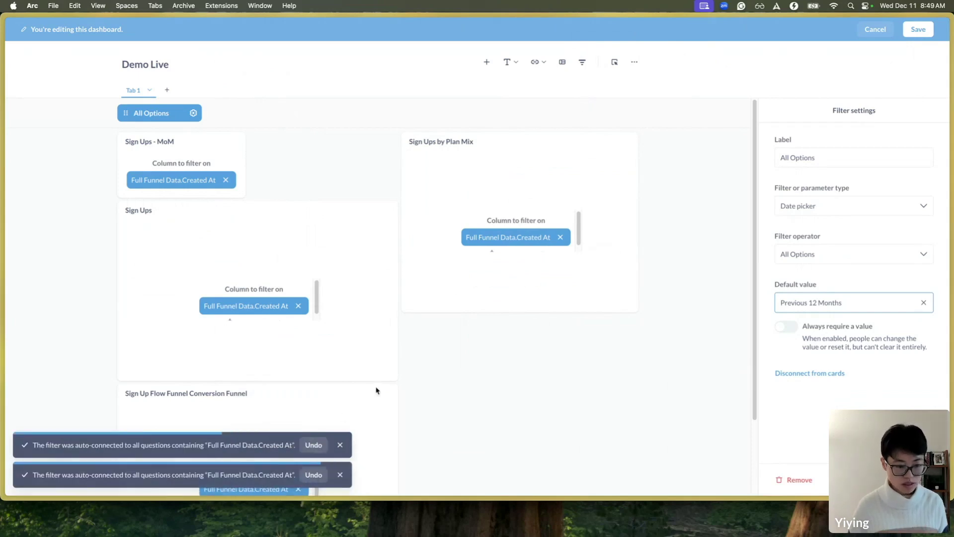
scroll(375, 390, down, 3)
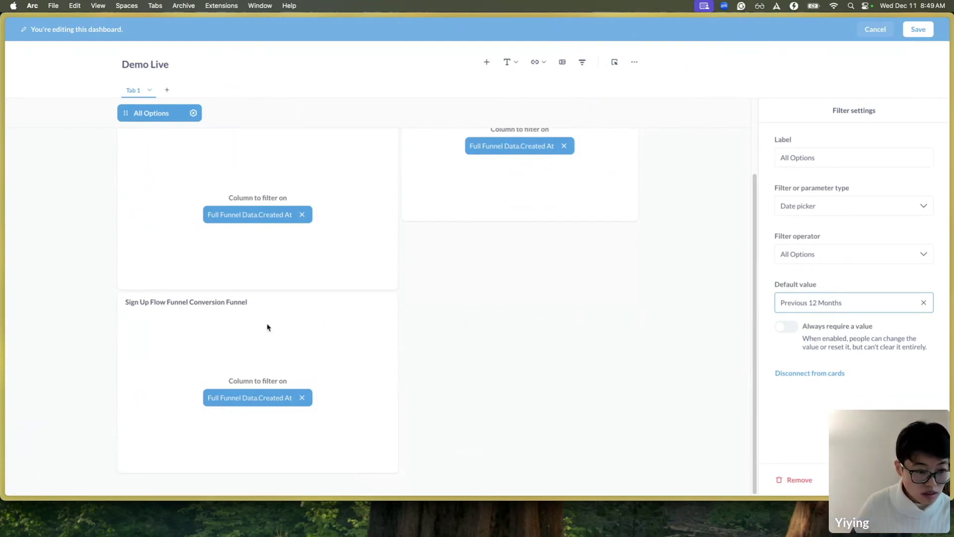
scroll(515, 321, up, 3)
click(937, 73)
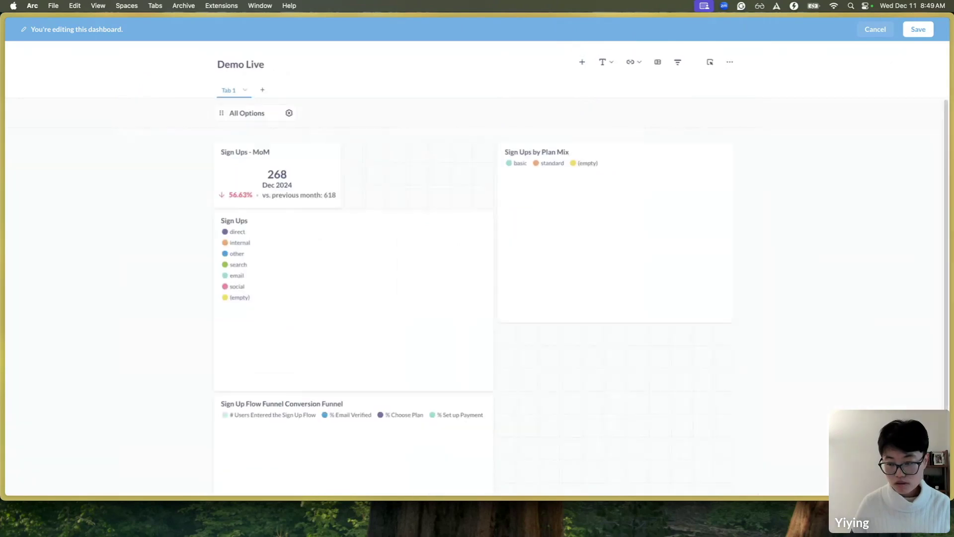
click(918, 31)
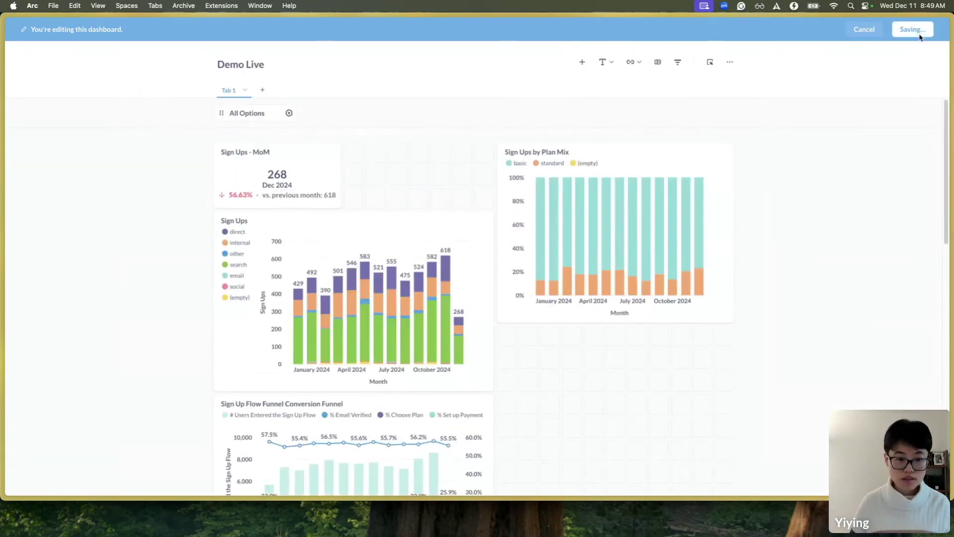